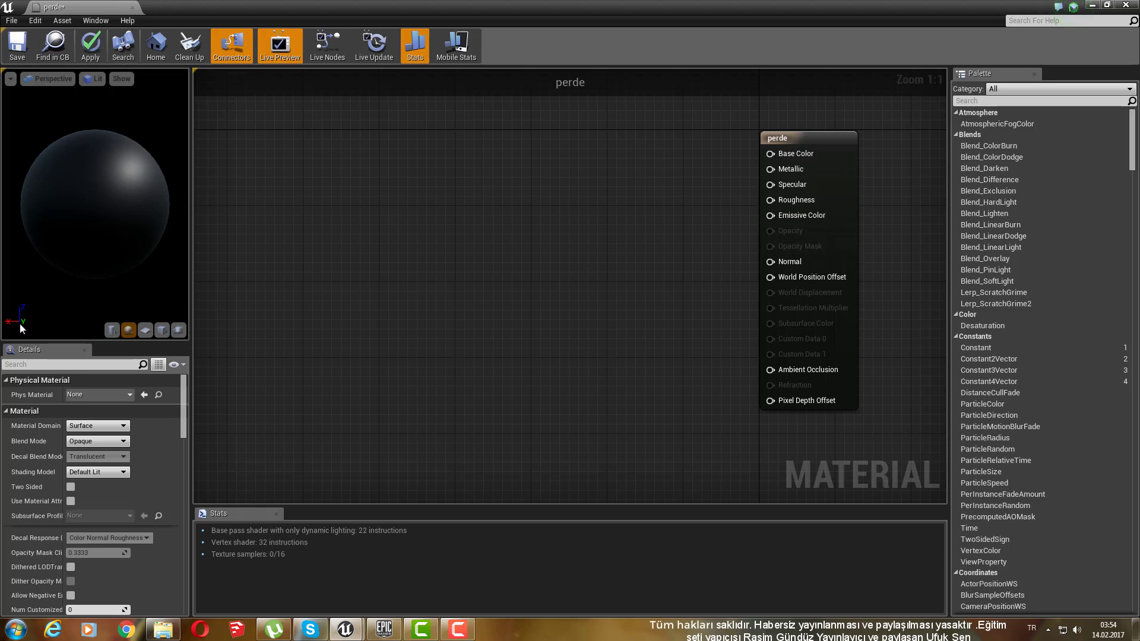
Step: Set the material's blend mode to Translucent and shading model to Subsurface, and make it two-sided
click(83, 440)
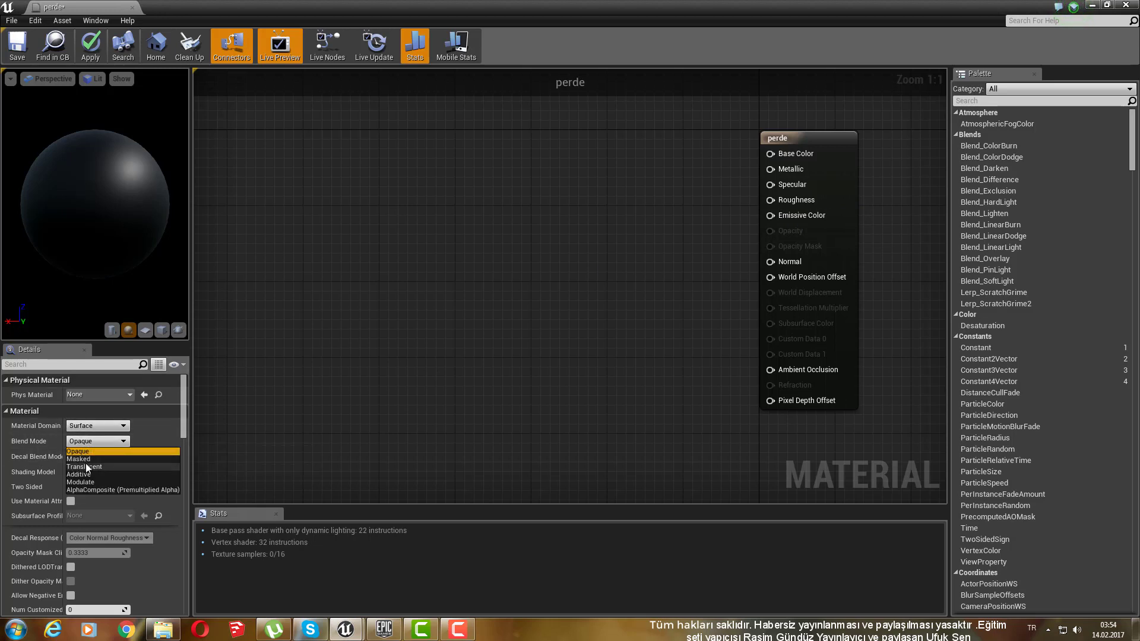
click(85, 466)
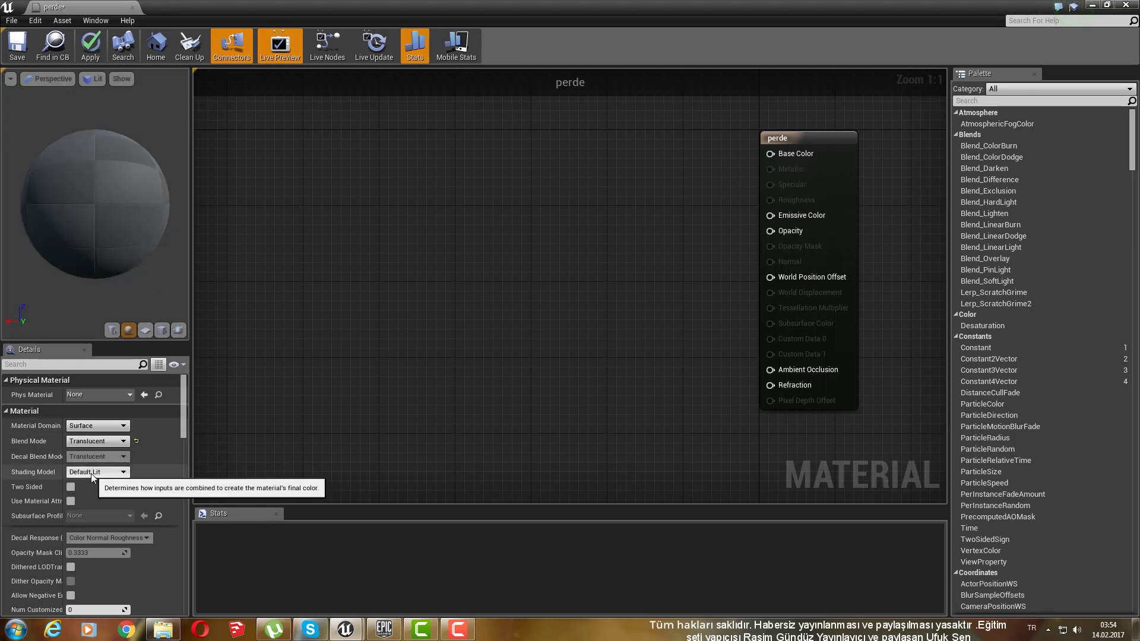
click(91, 472)
click(90, 500)
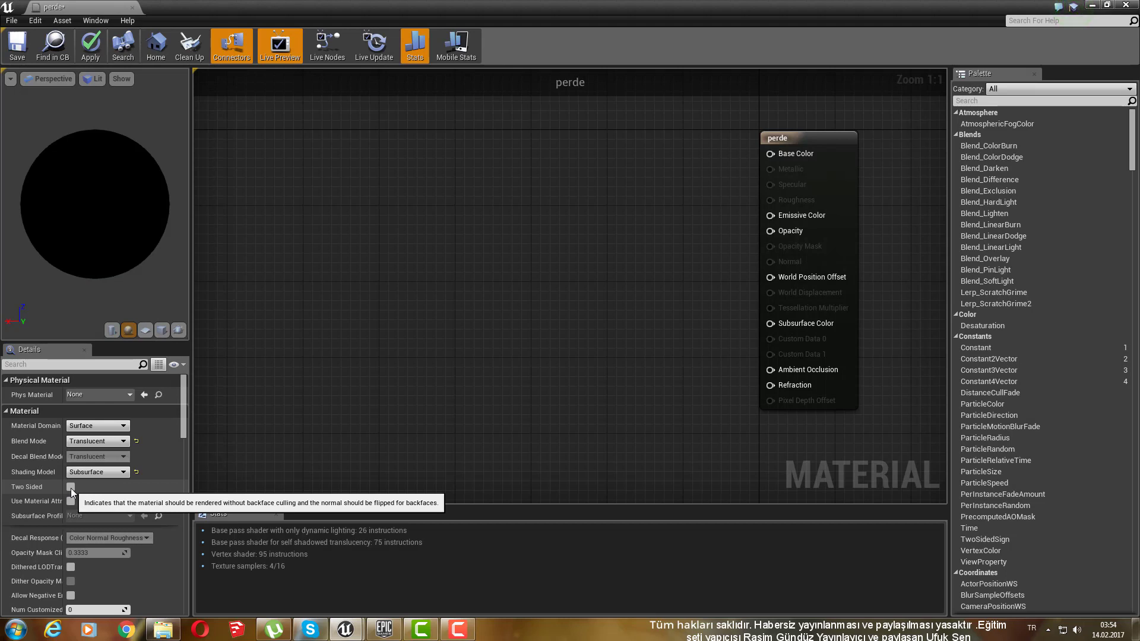
click(70, 488)
Step: Set the material's translucency lighting mode to Surface TranslucencyVolume
scroll(94, 488, down, 2)
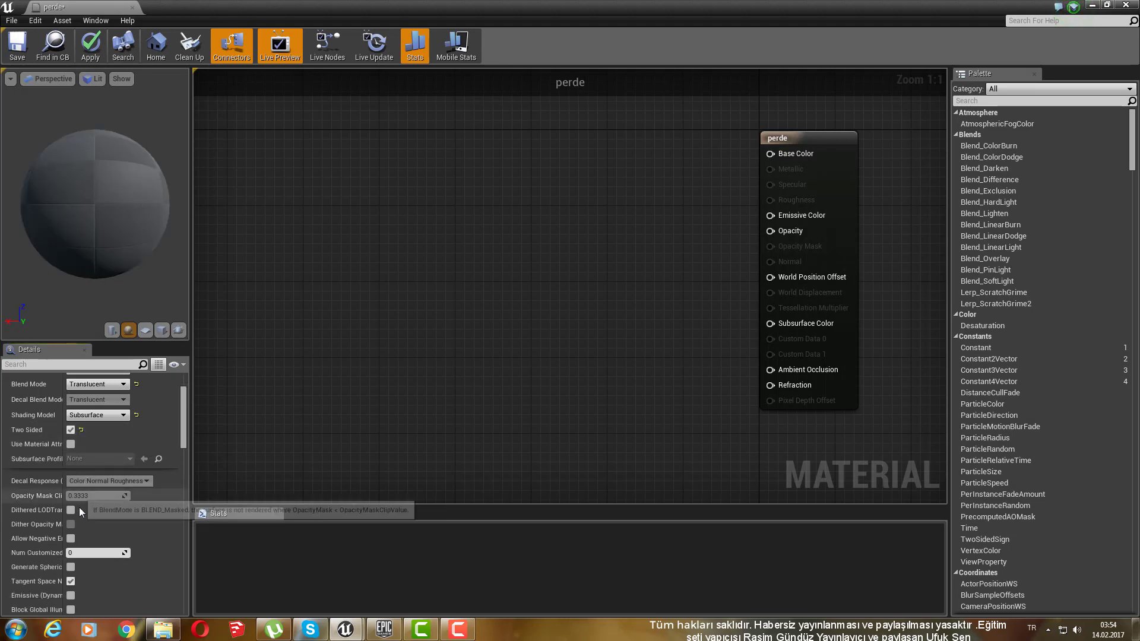
scroll(99, 551, down, 7)
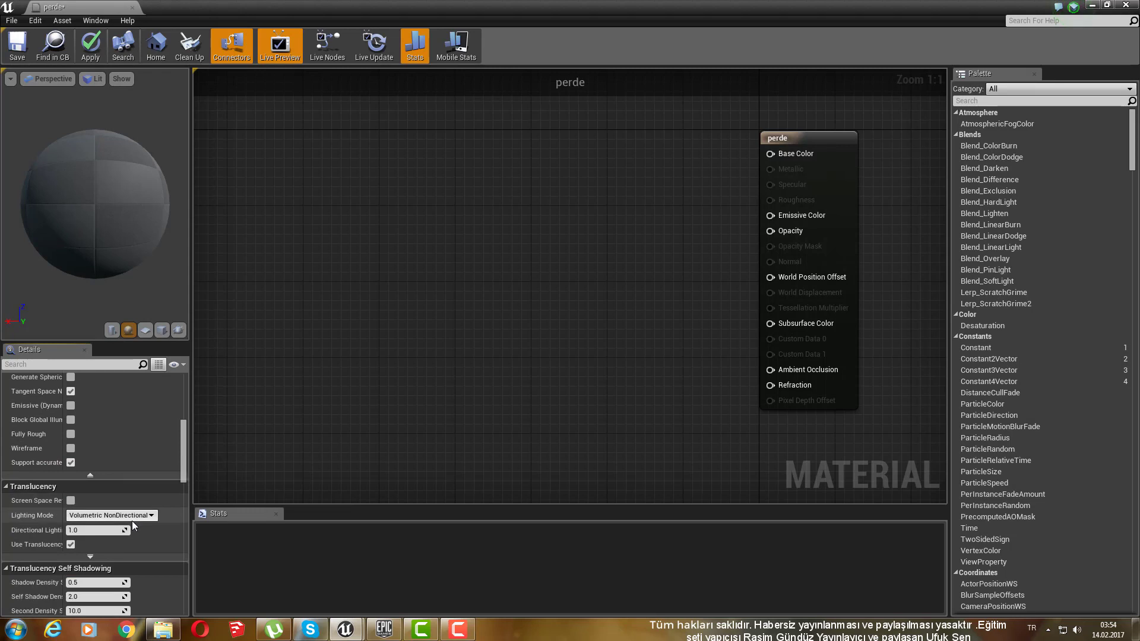
scroll(132, 521, down, 1)
click(128, 497)
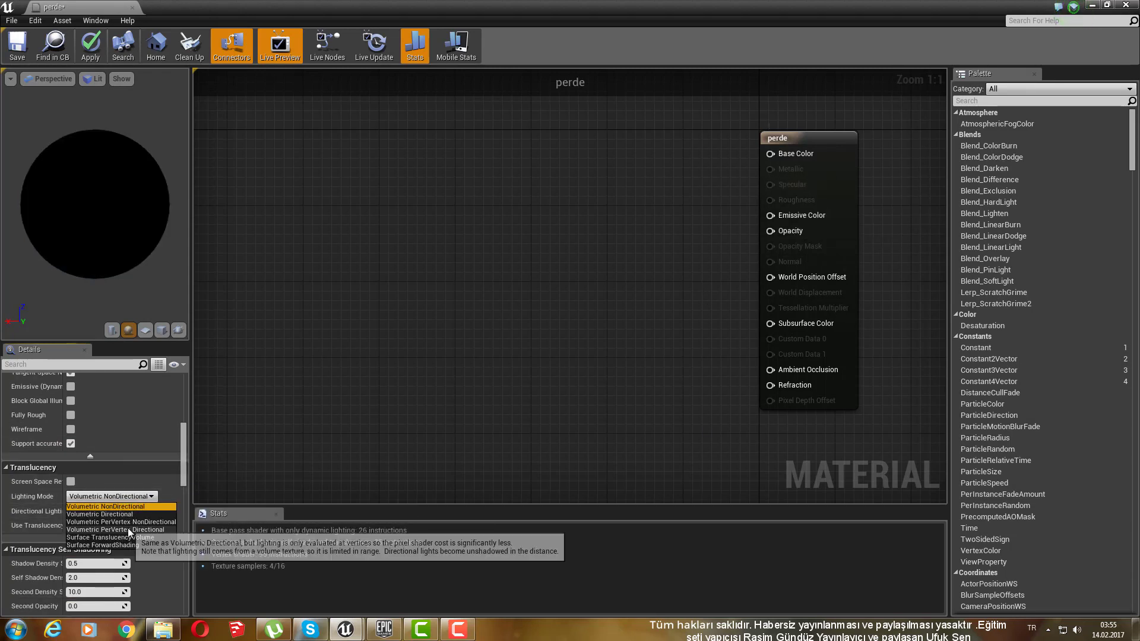
click(115, 538)
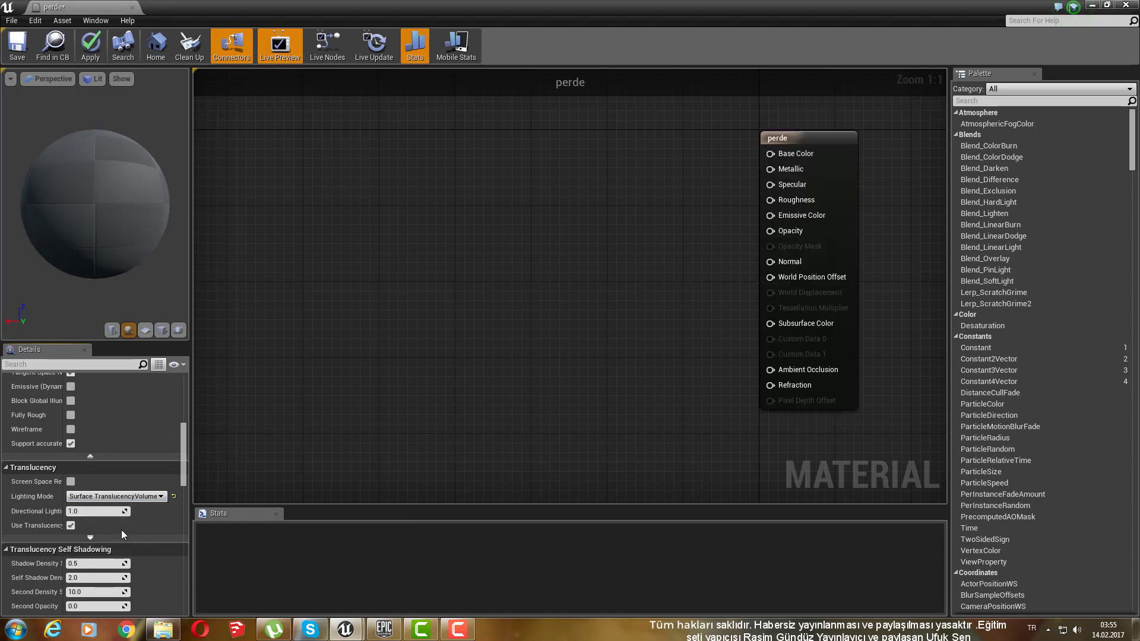
Step: Enable the material's usage with static lighting
scroll(116, 493, down, 6)
scroll(89, 535, down, 6)
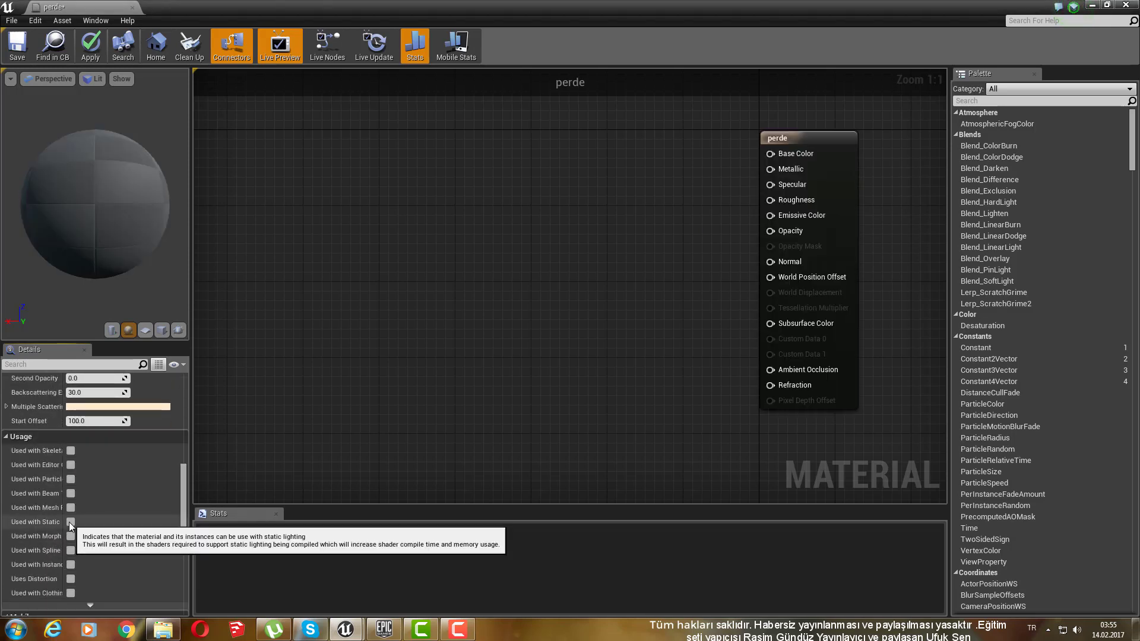
click(71, 522)
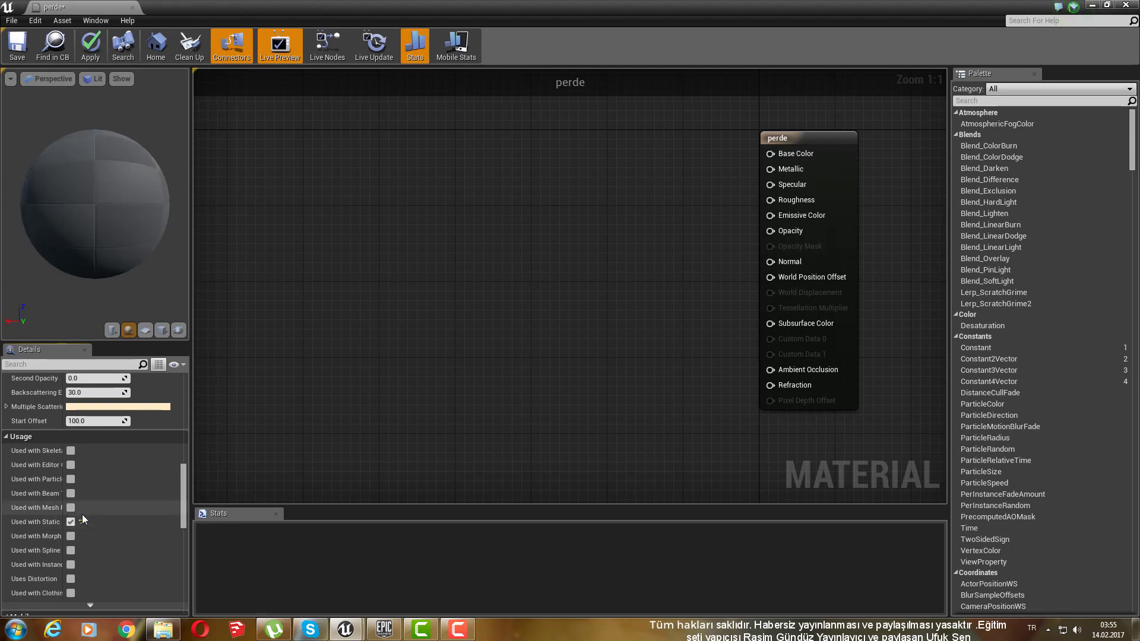
Step: Add a Constant node beside the material node and connect it to Opacity
right_drag(450, 247, 453, 278)
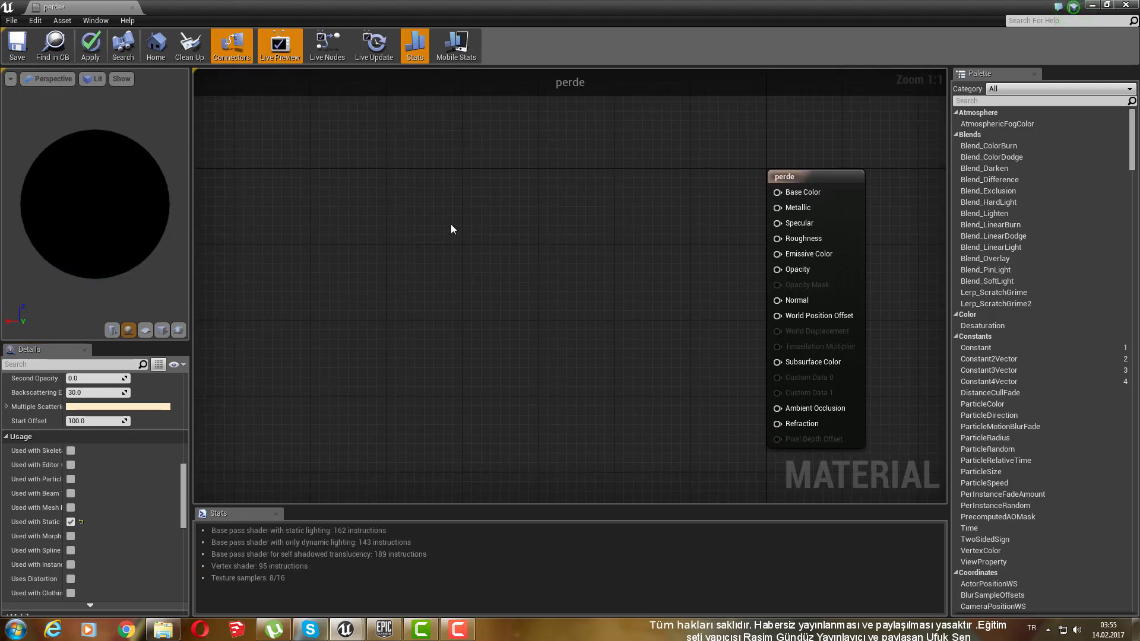
click(651, 284)
drag(668, 305, 777, 269)
Step: Convert the Opacity constant into a parameter named op
right_click(658, 288)
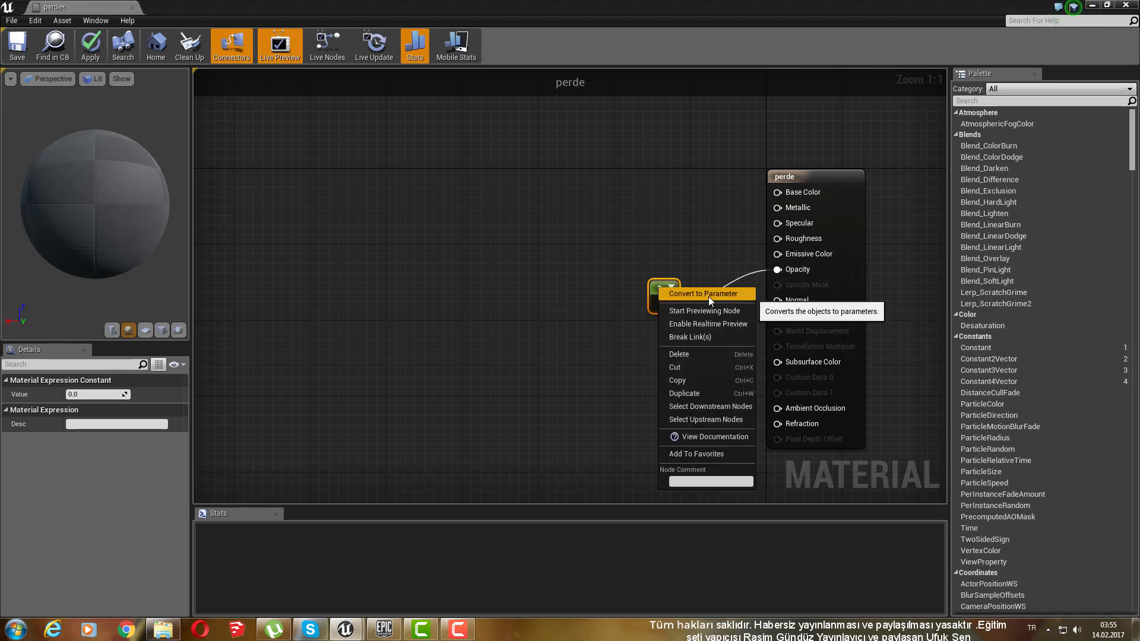
click(708, 292)
double_click(672, 290)
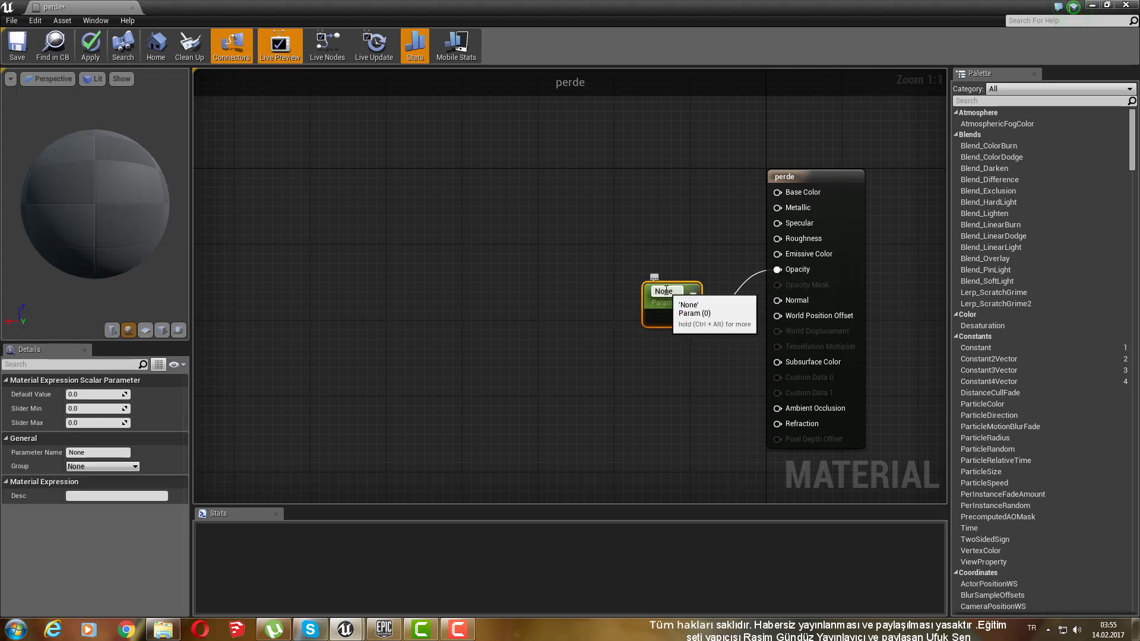
text(op)
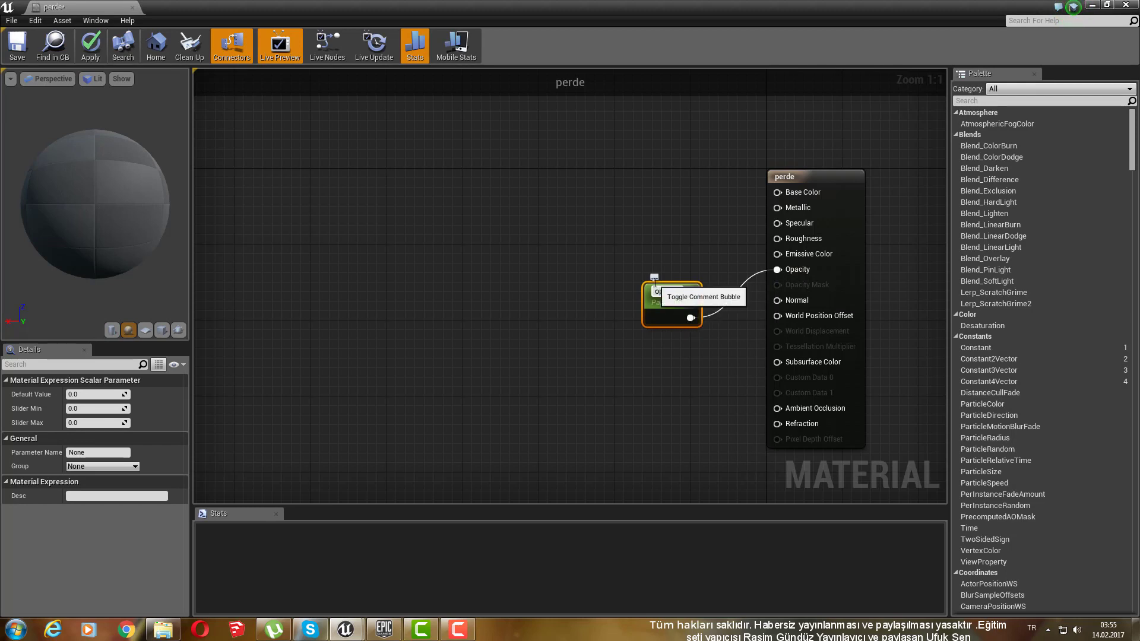
click(643, 226)
Step: Set the op parameter's default value to 1
right_drag(641, 220, 645, 239)
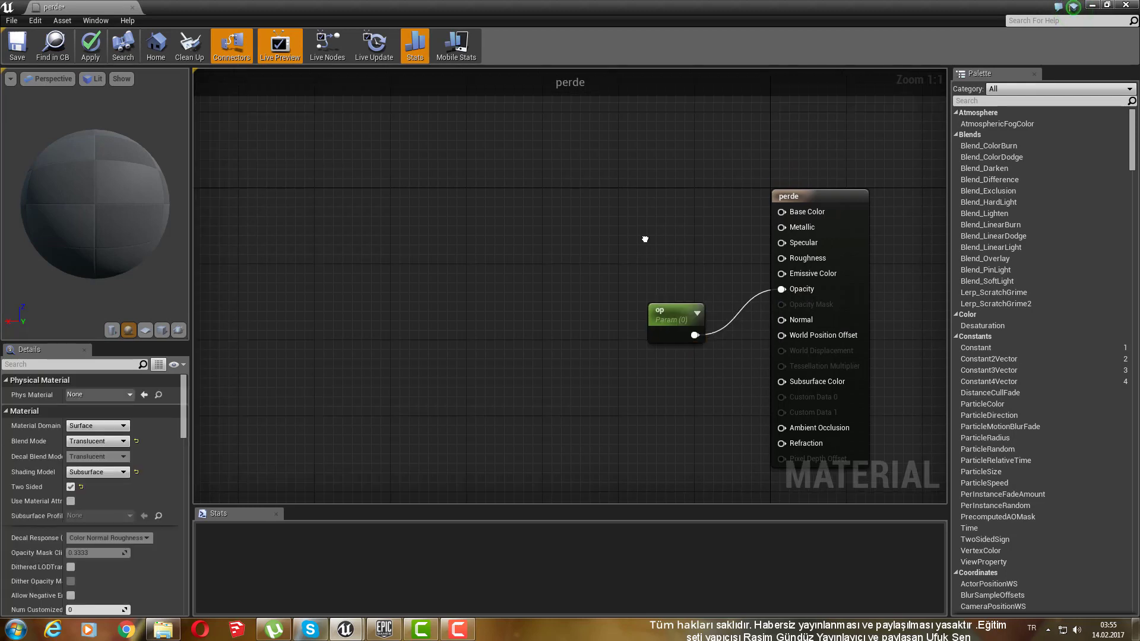
click(670, 322)
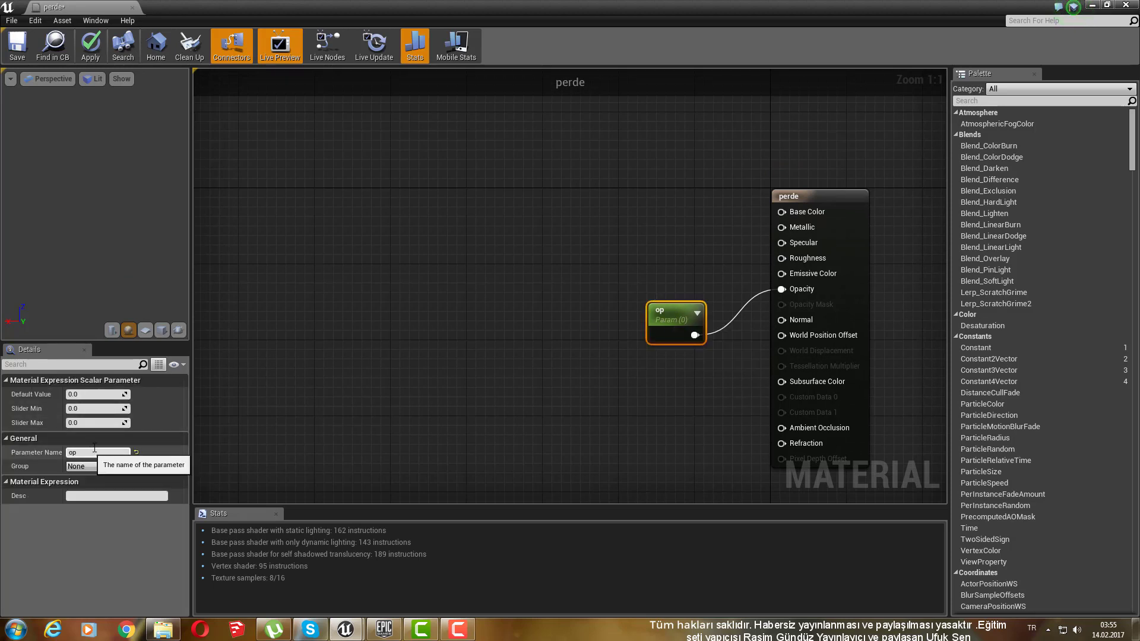
click(98, 396)
text(1)
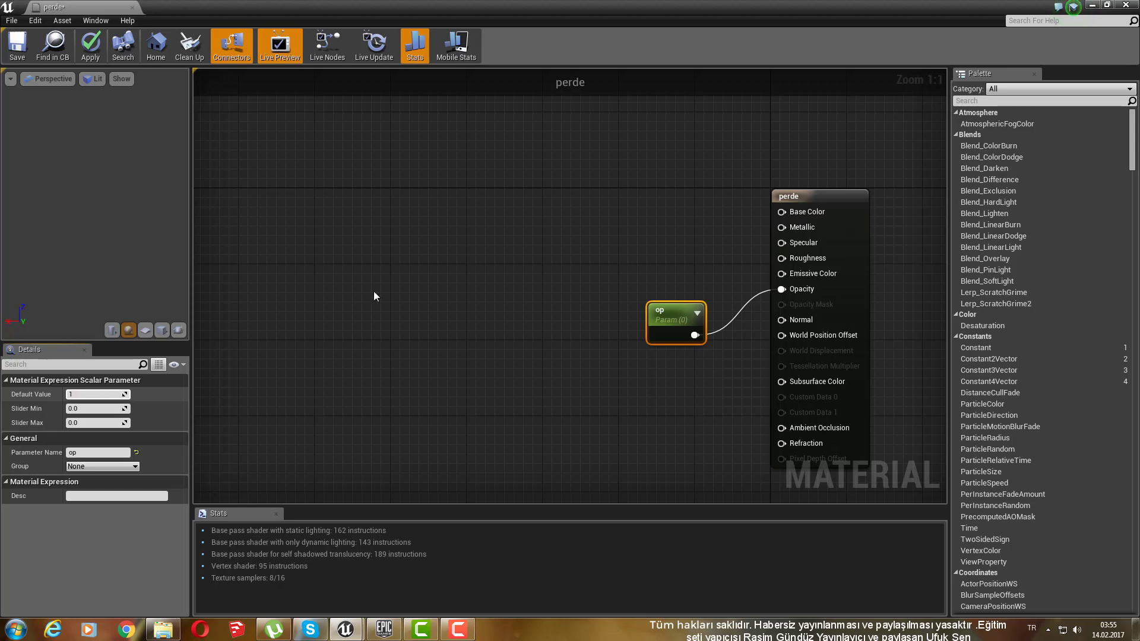
click(569, 234)
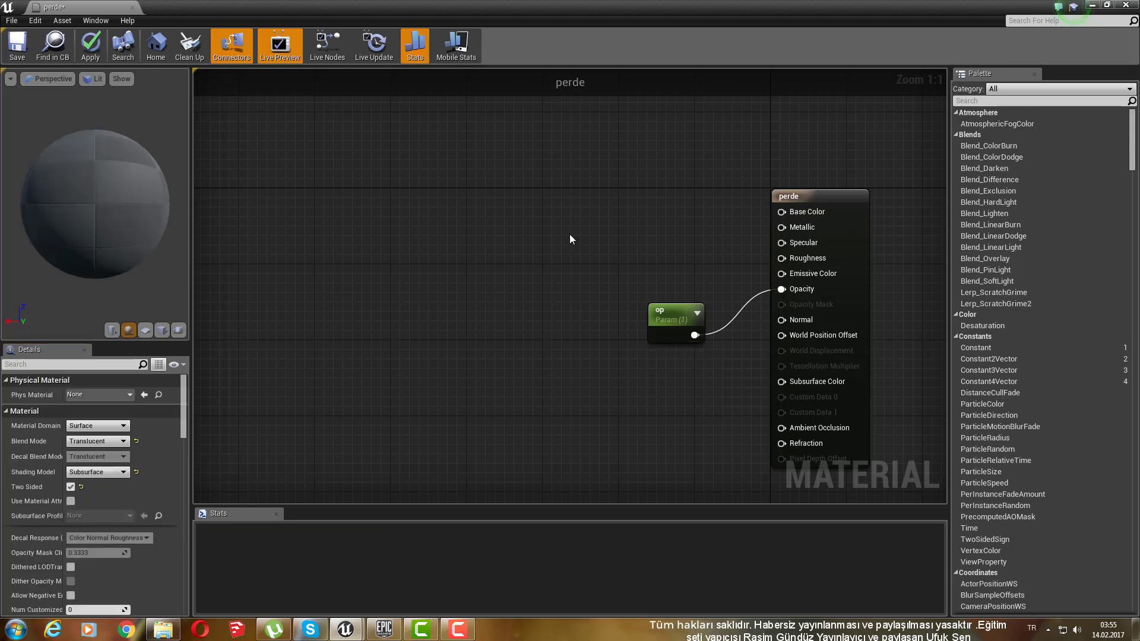
Step: Connect a new Constant node with value 1 to Roughness and place it above the op parameter
click(610, 268)
drag(626, 272, 783, 258)
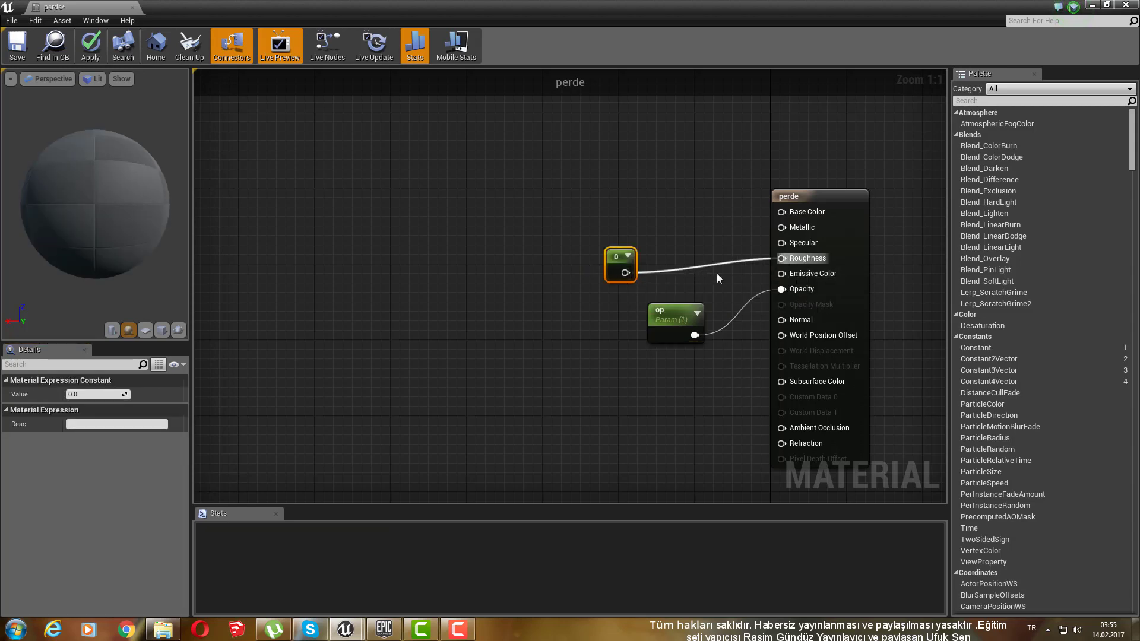
click(95, 394)
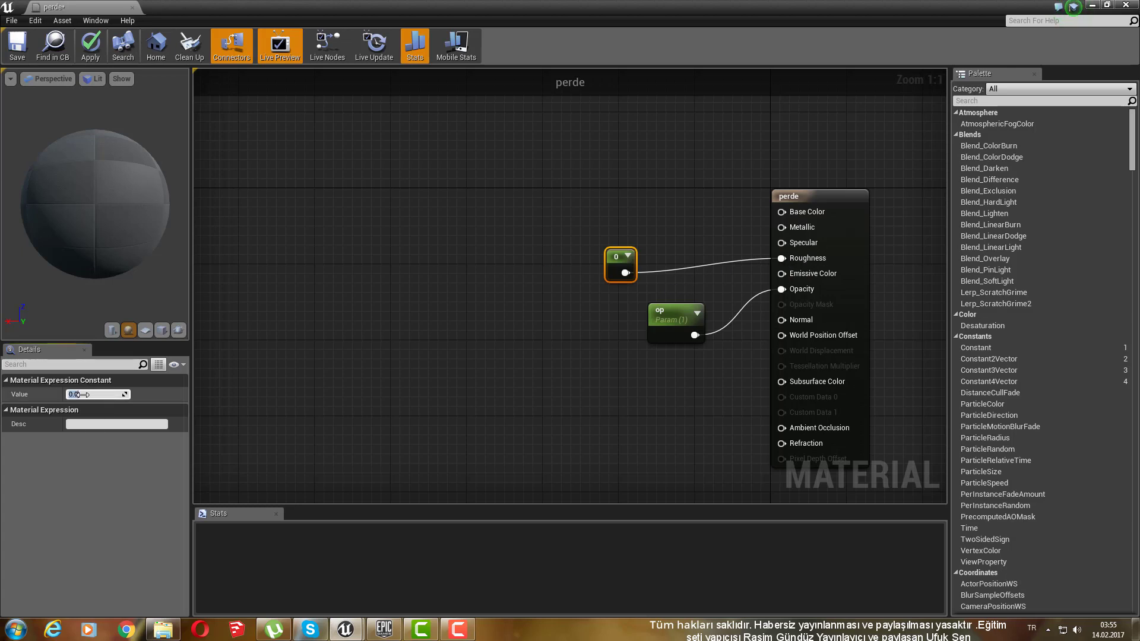
text(1)
click(493, 256)
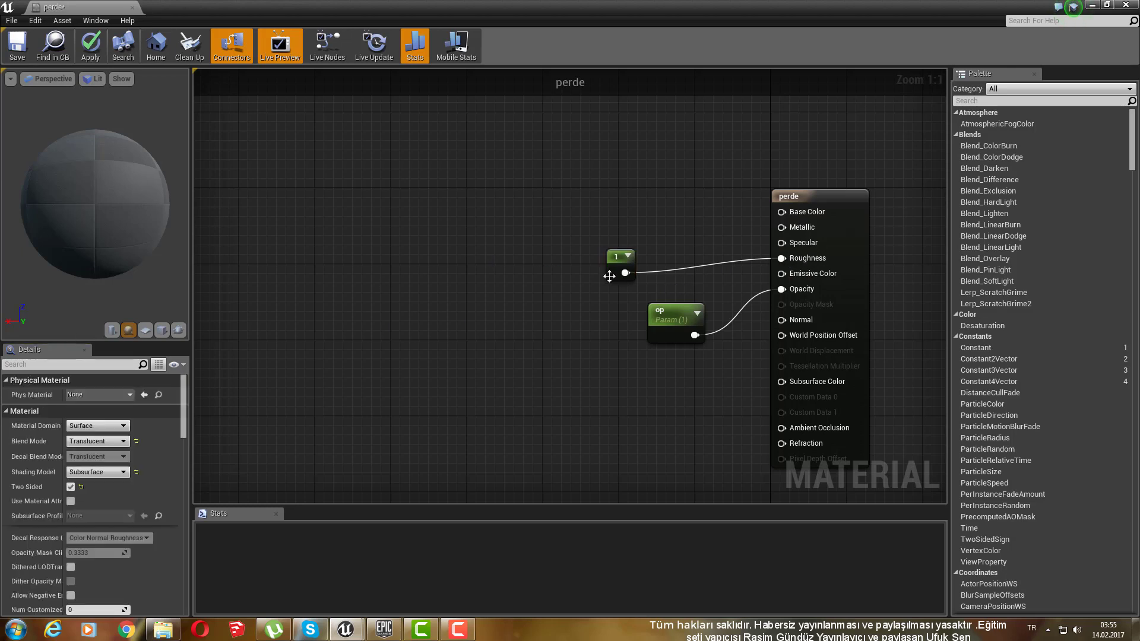
drag(609, 262, 670, 266)
Step: Add a Texture Coordinate node in the empty graph area well before the existing nodes
right_drag(592, 241, 607, 275)
right_drag(515, 278, 588, 260)
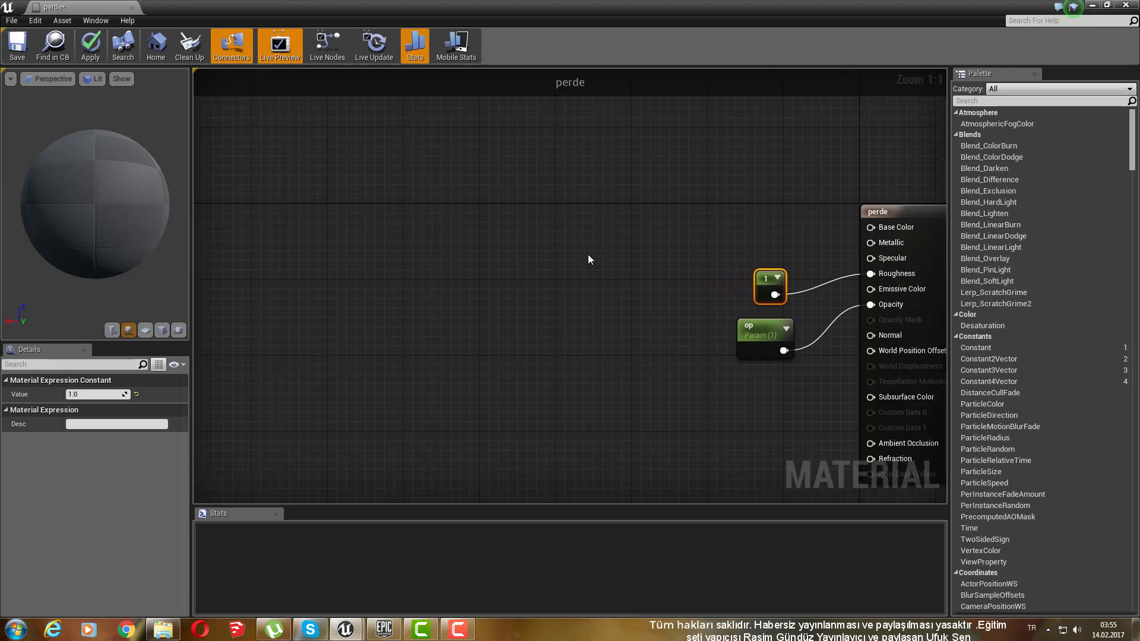
right_drag(435, 312, 478, 293)
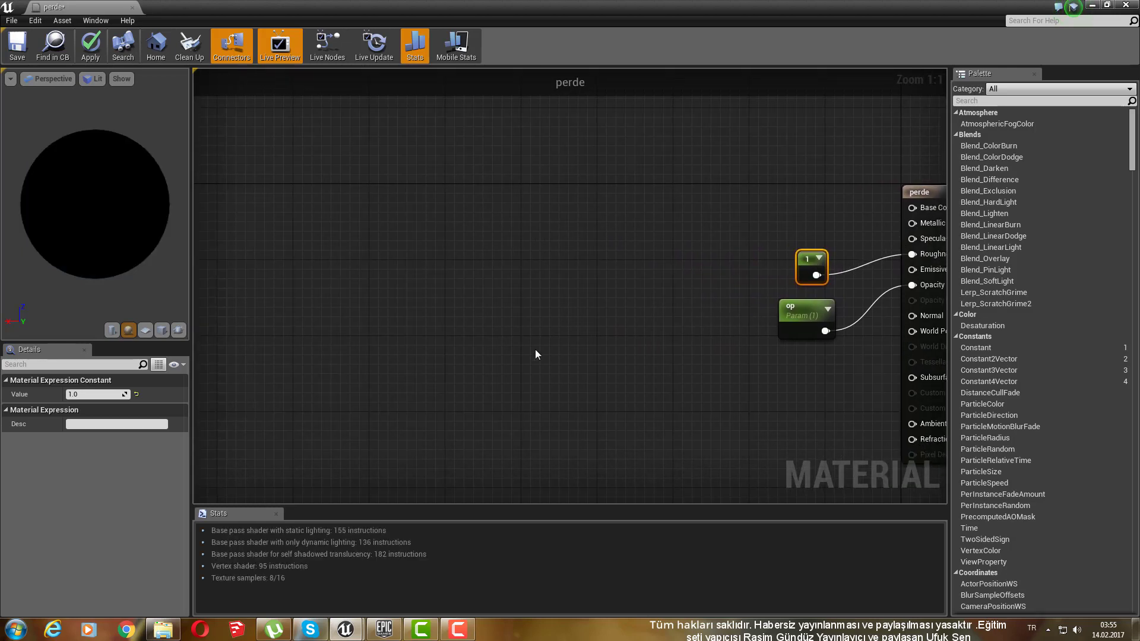
right_drag(536, 349, 452, 343)
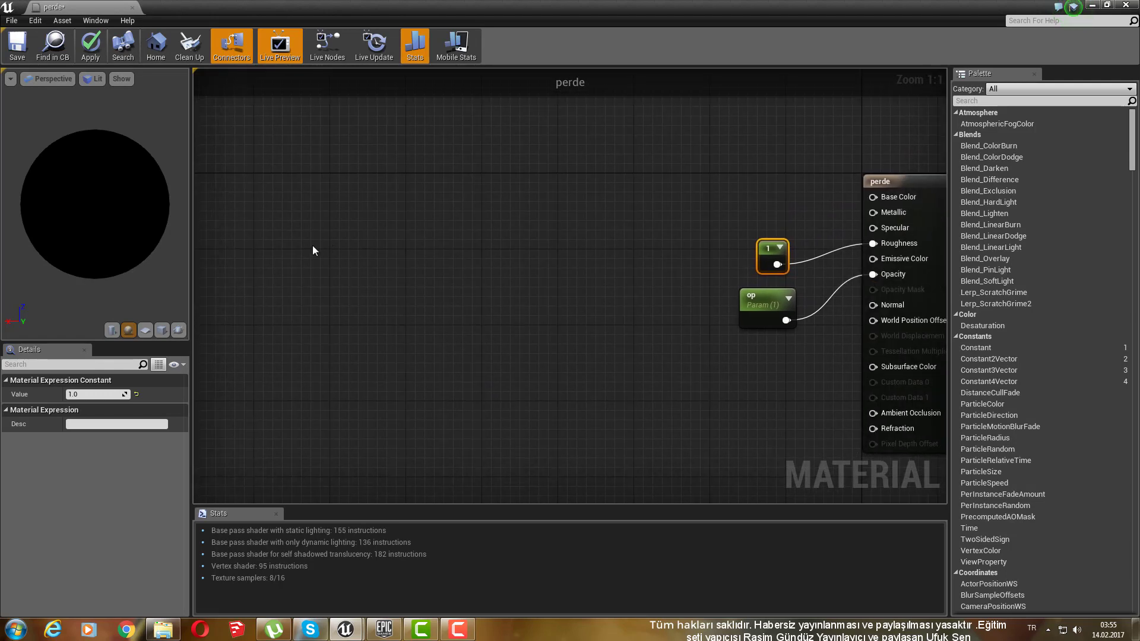
click(272, 237)
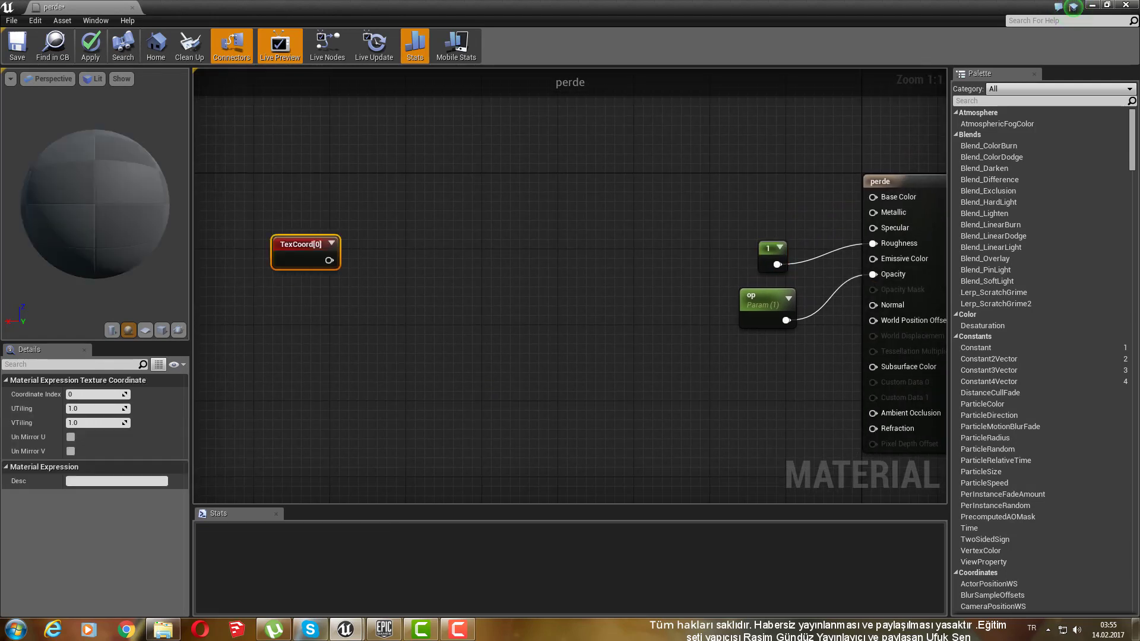
scroll(464, 342, down, 2)
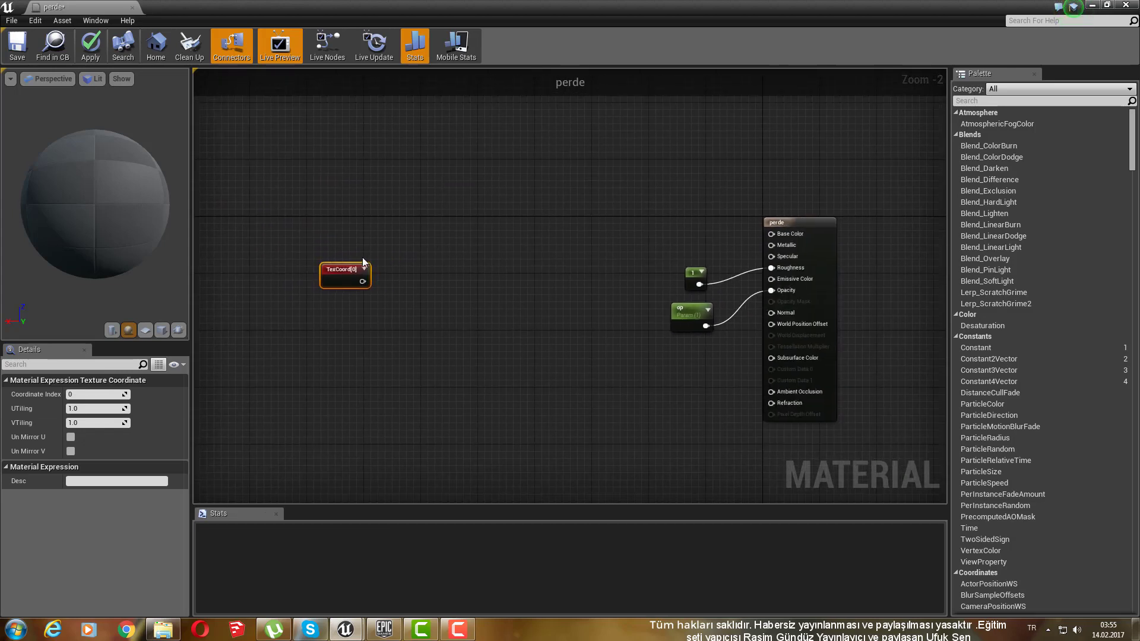
scroll(363, 257, up, 2)
Step: Add a Multiply node fed by TexCoord in input A and connect a new Constant node to input B
drag(363, 264, 419, 249)
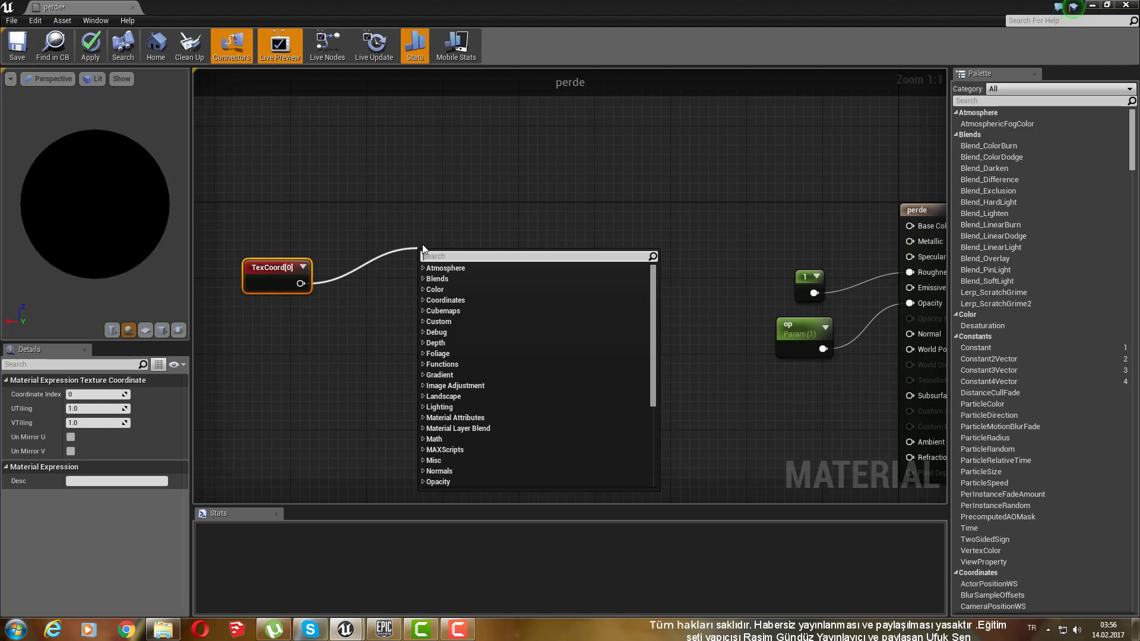
text(mu)
key(Return)
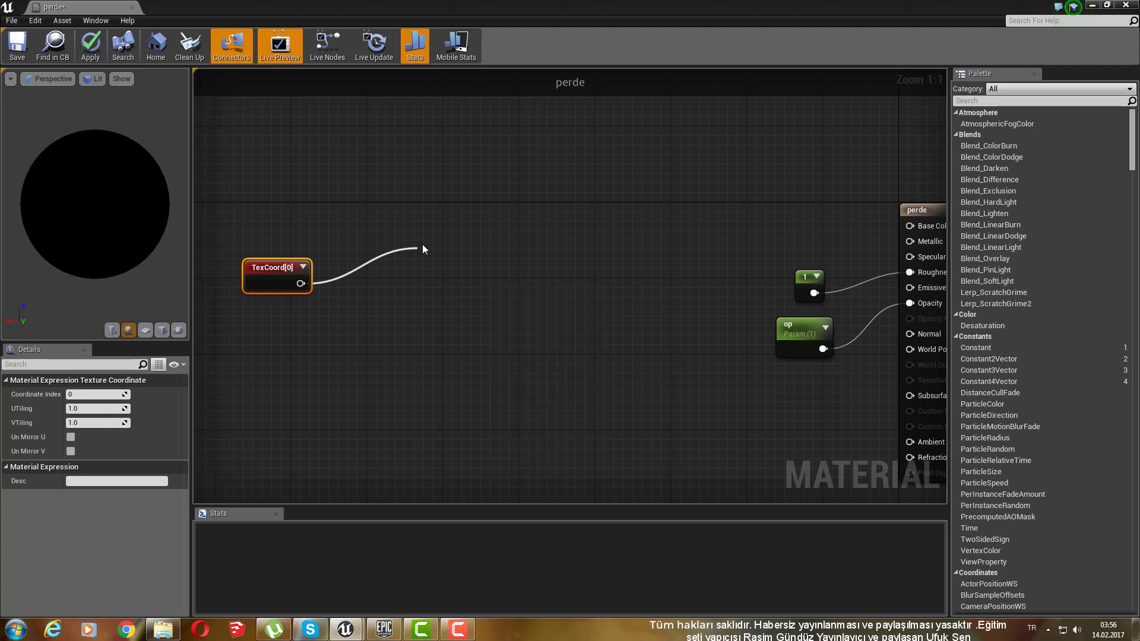
mouse_move(427, 287)
mouse_down()
mouse_move(382, 331)
mouse_move(426, 286)
mouse_up()
click(342, 341)
click(330, 319)
click(330, 319)
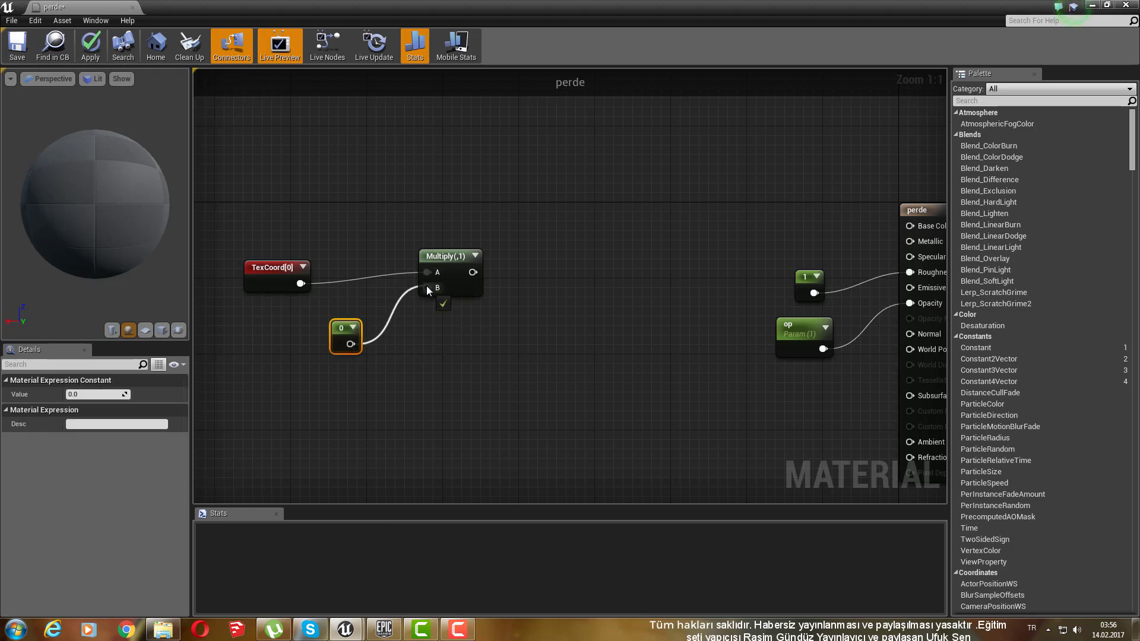
Step: Convert the Multiply constant into a parameter named resim büyüklük and move both nodes closer to TexCoord
right_click(344, 328)
click(370, 334)
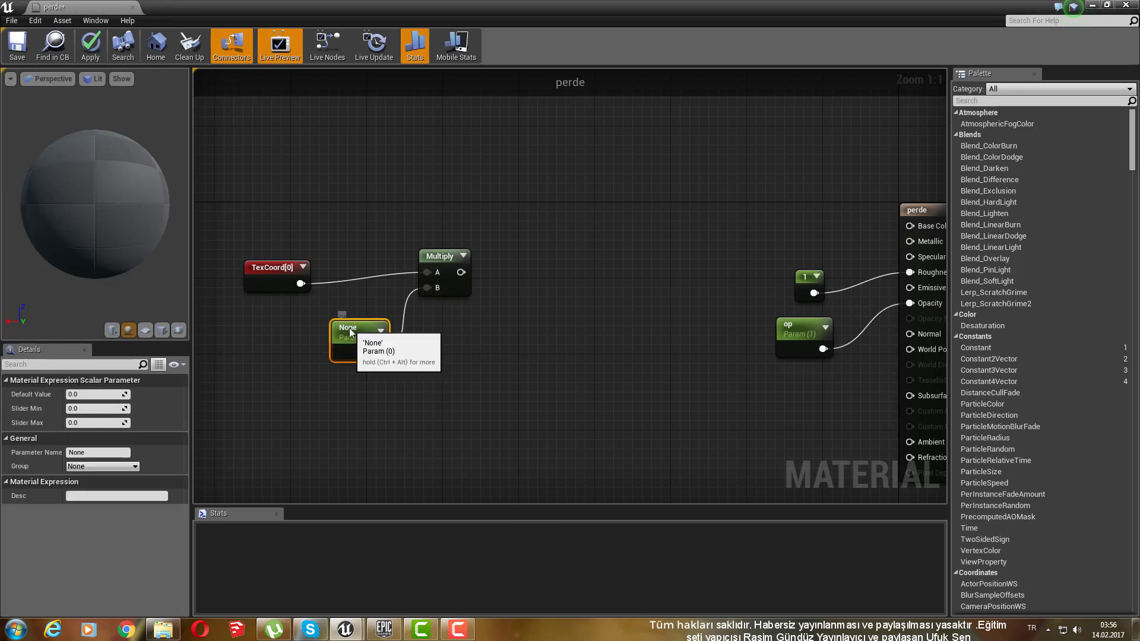
double_click(350, 328)
text(resim)
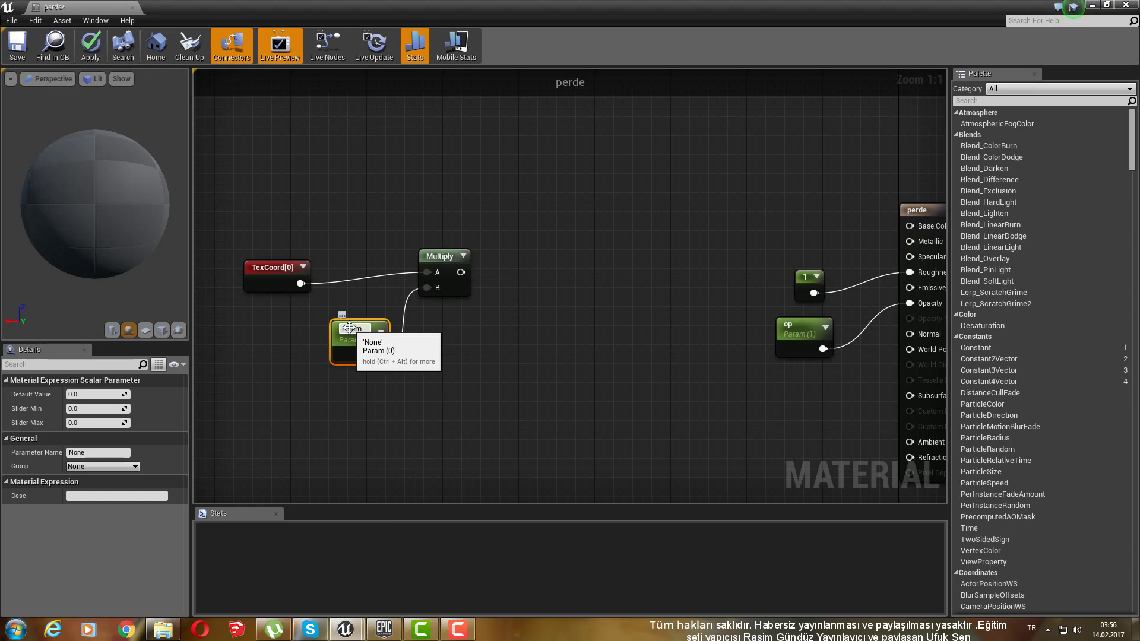
text( büyüklü)
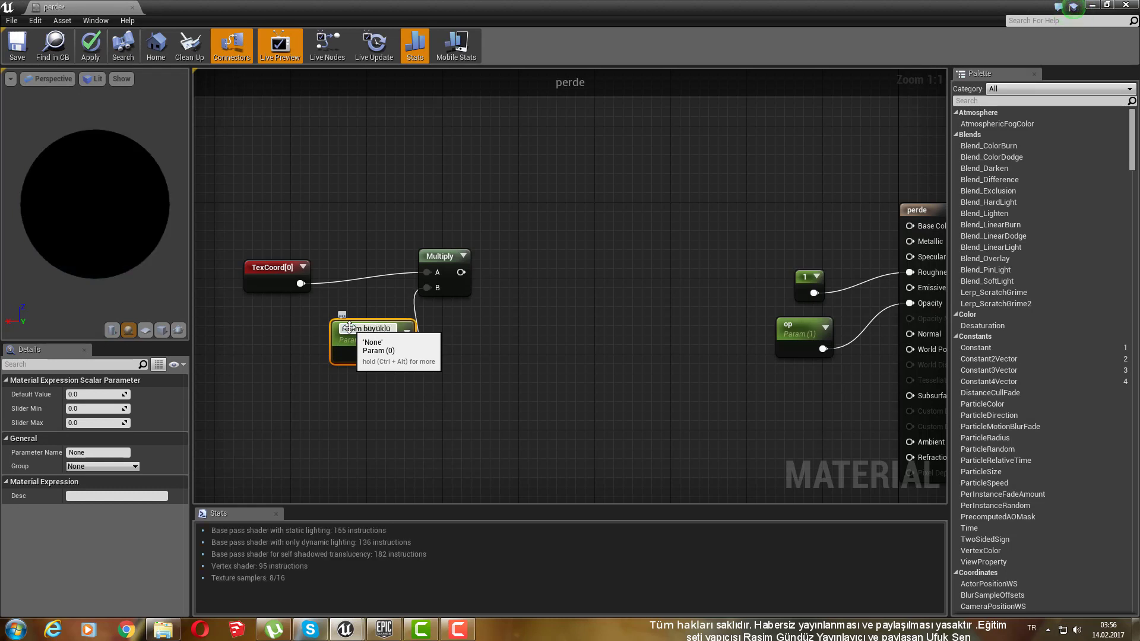
text(k)
key(Return)
drag(546, 393, 415, 243)
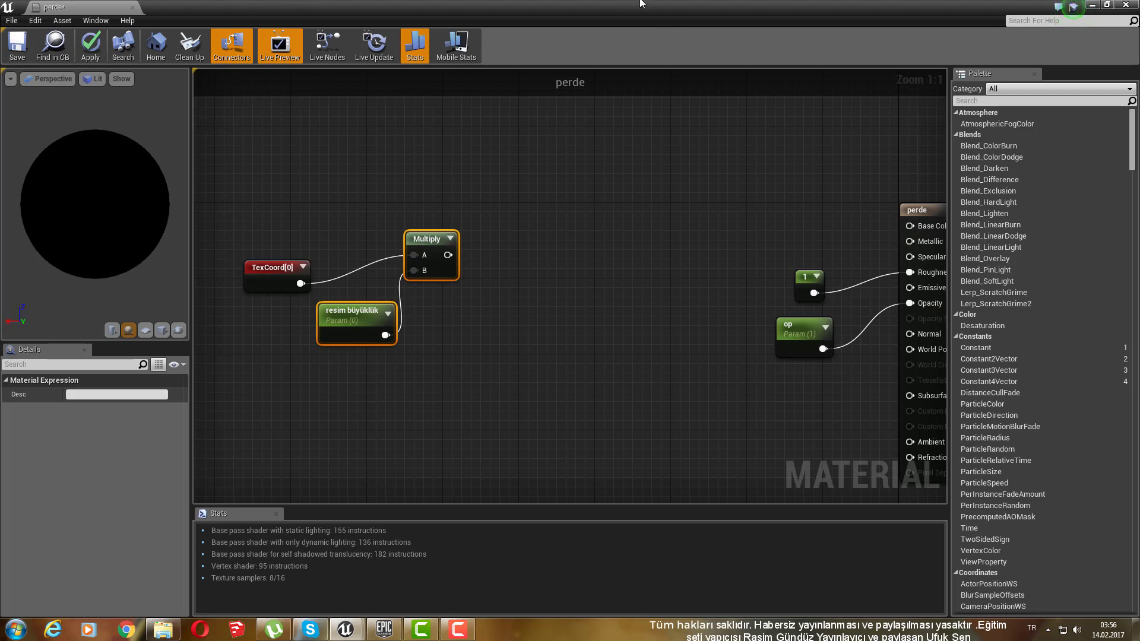
Step: Add the White_D texture as a Texture Sample node above Multiply and connect Multiply's output to its UVs
drag(623, 5, 480, 36)
click(762, 511)
drag(762, 511, 595, 249)
click(871, 42)
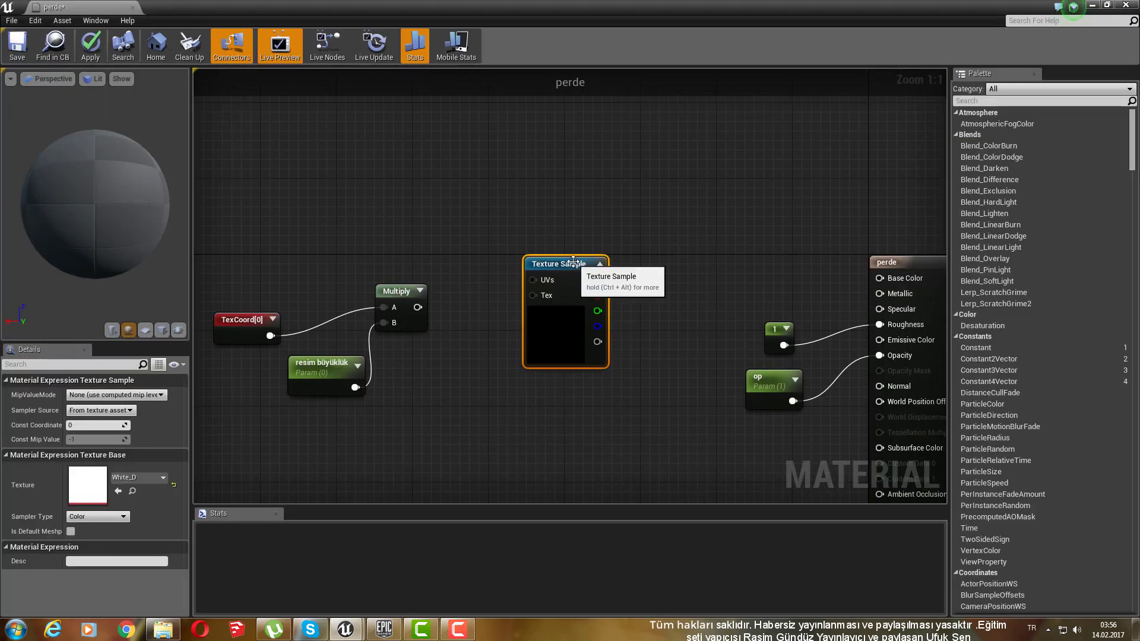
drag(573, 259, 576, 173)
drag(415, 307, 535, 193)
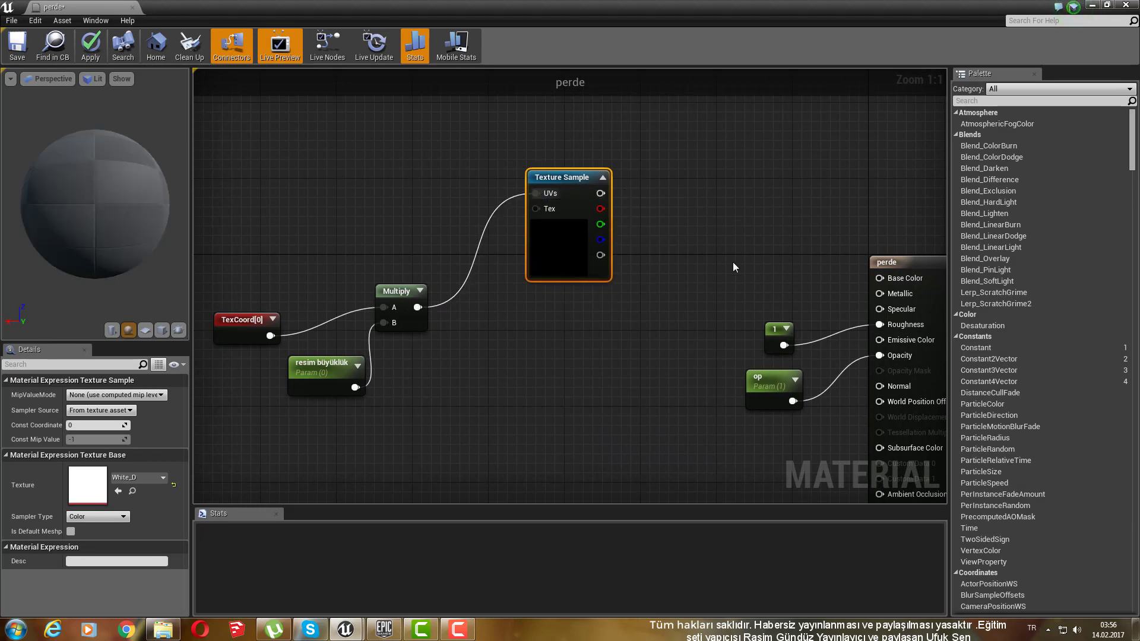
Step: Add a LinearInterpolate node between Texture Sample and the perde node, and connect the texture's main color output to input A
right_click(734, 202)
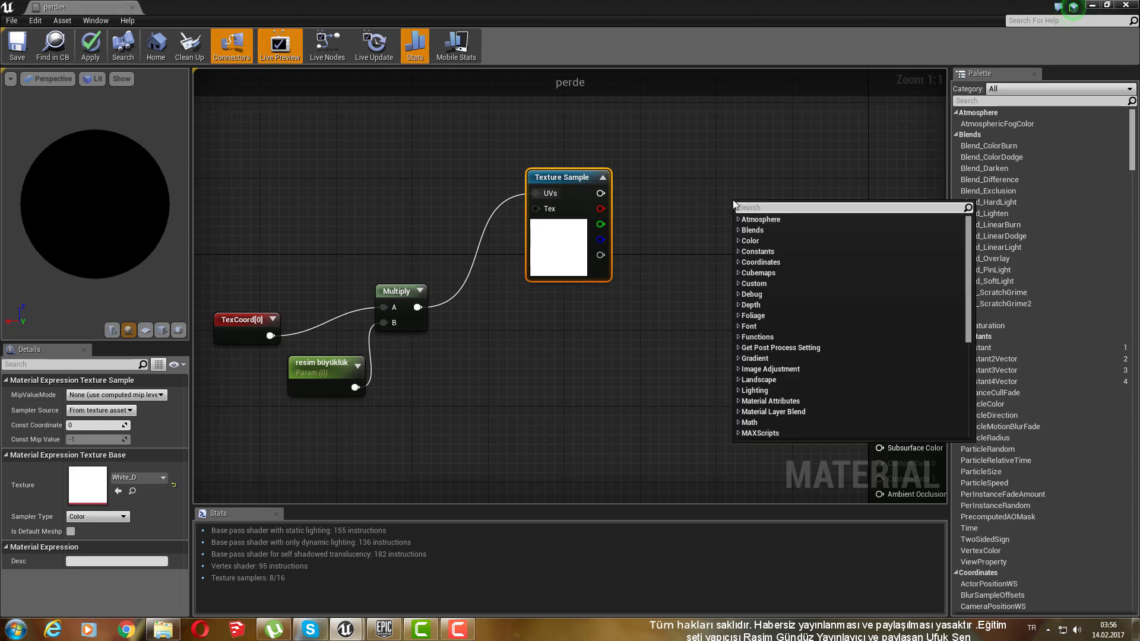
text(l)
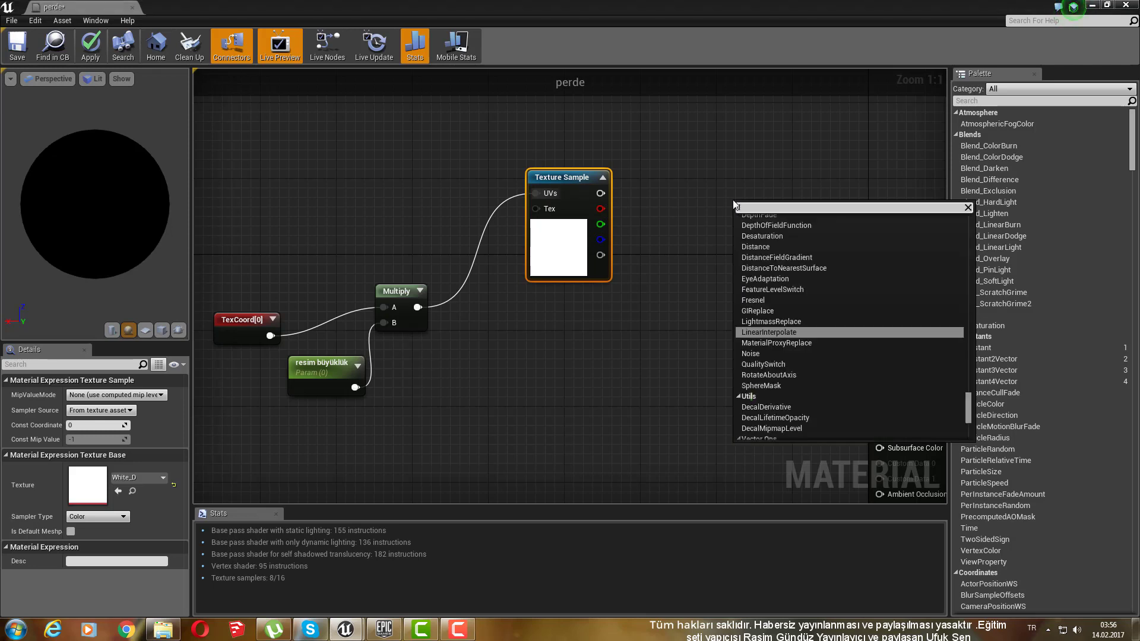
text(erp)
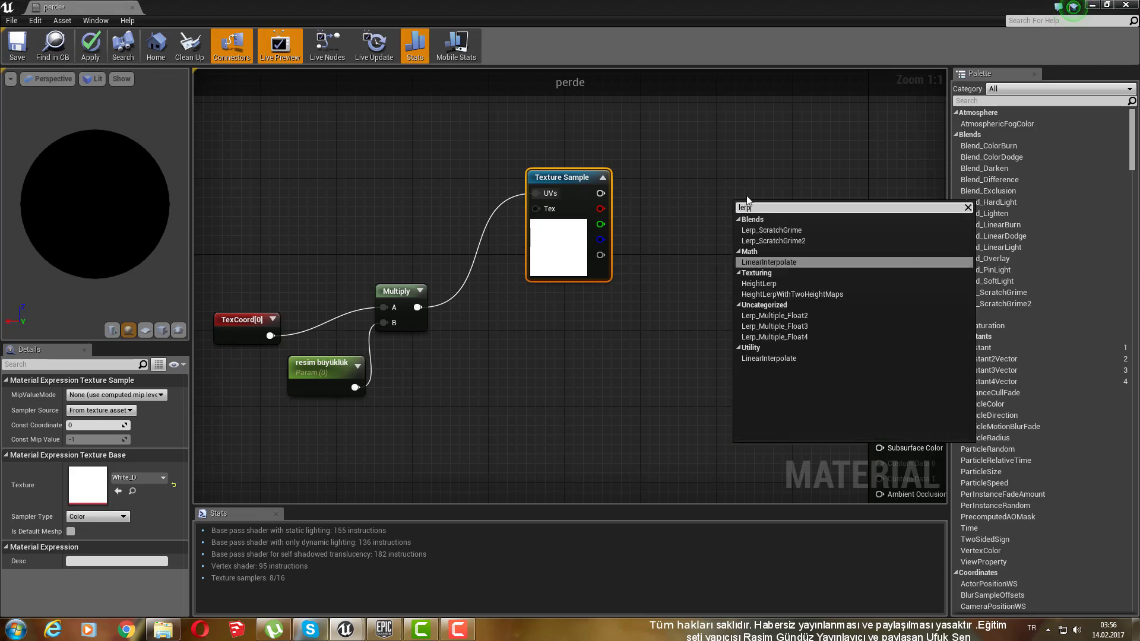
click(767, 362)
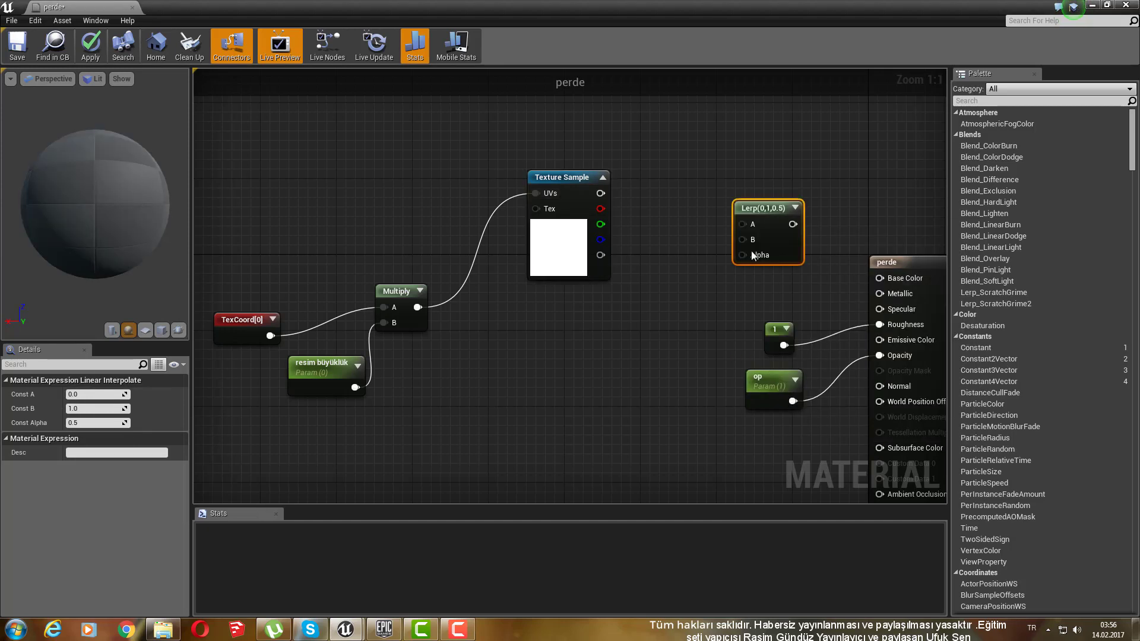
drag(753, 202, 729, 201)
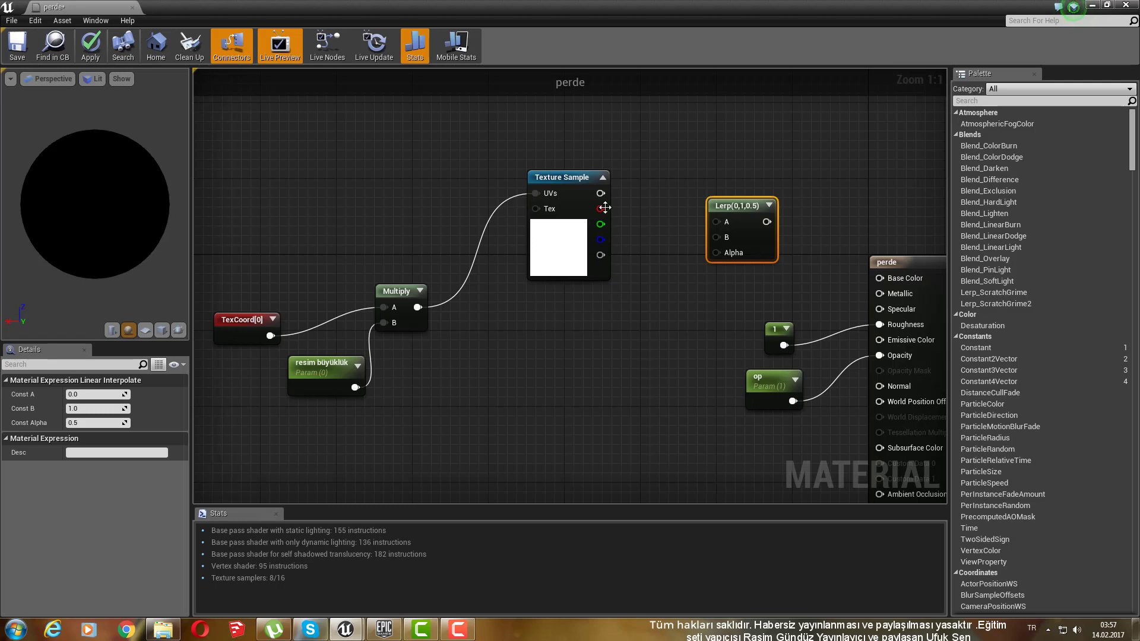
drag(604, 197, 714, 222)
Step: Move Texture Sample farther from Lerp and add a Multiply node between them with the texture's color output in input A
drag(542, 183, 495, 173)
drag(556, 200, 601, 257)
text(mu)
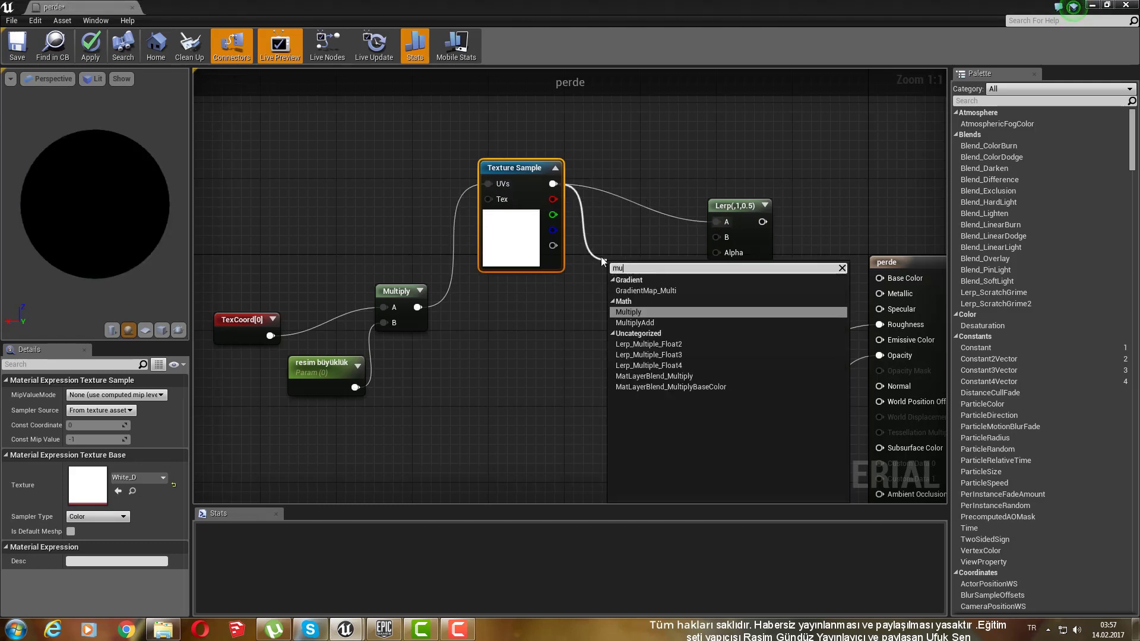
key(Return)
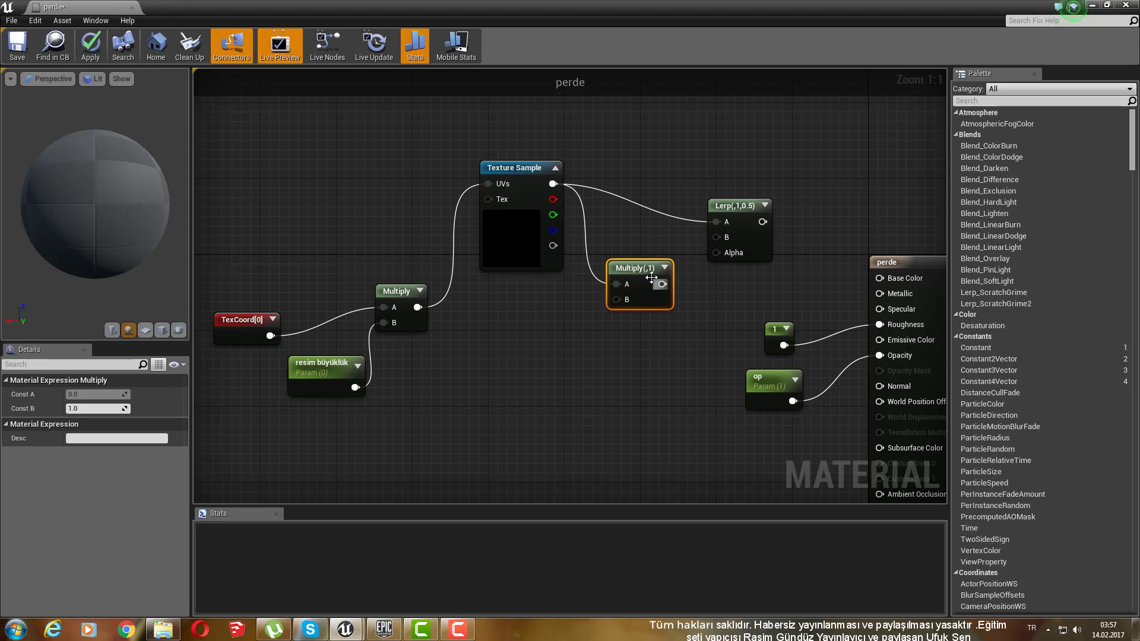
drag(631, 271, 627, 255)
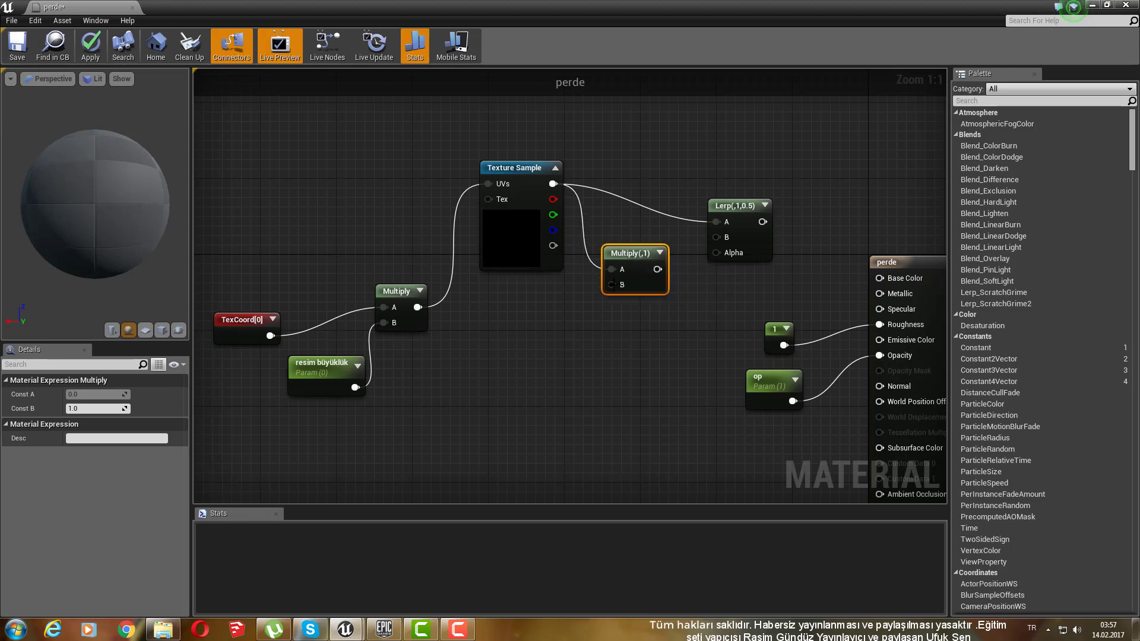
Step: Add a Constant node below Texture Sample and connect it to input B of the new Multiply
click(545, 311)
drag(565, 334, 615, 283)
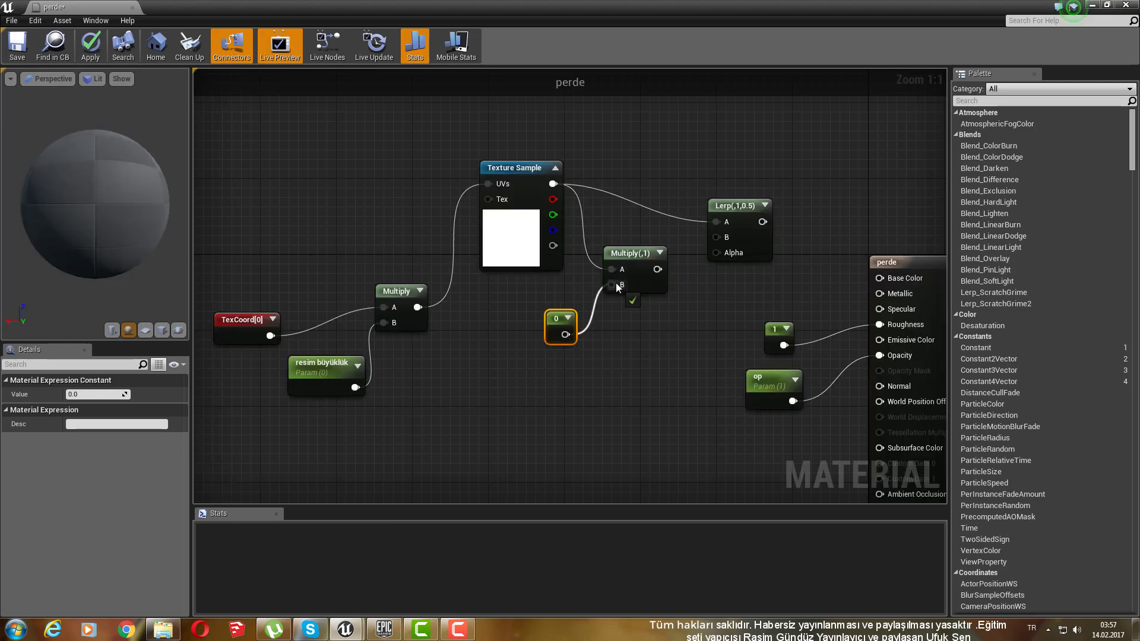
drag(557, 333, 547, 334)
Step: Convert the new constant into a parameter named koyurenk and connect its Multiply's output to Lerp's input B
right_click(544, 321)
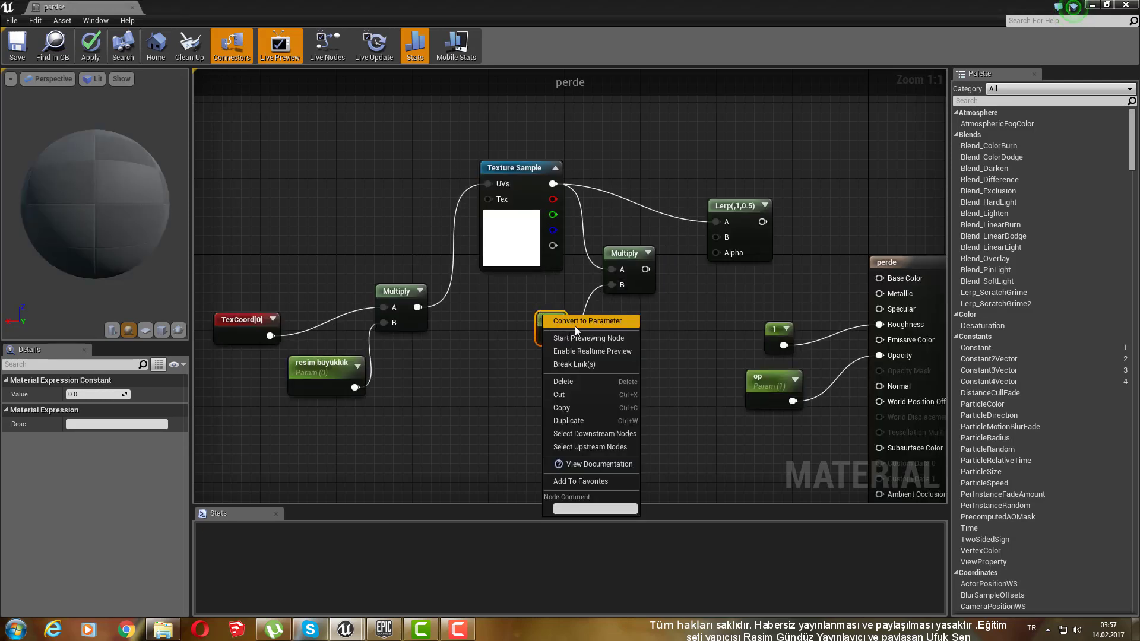
click(575, 326)
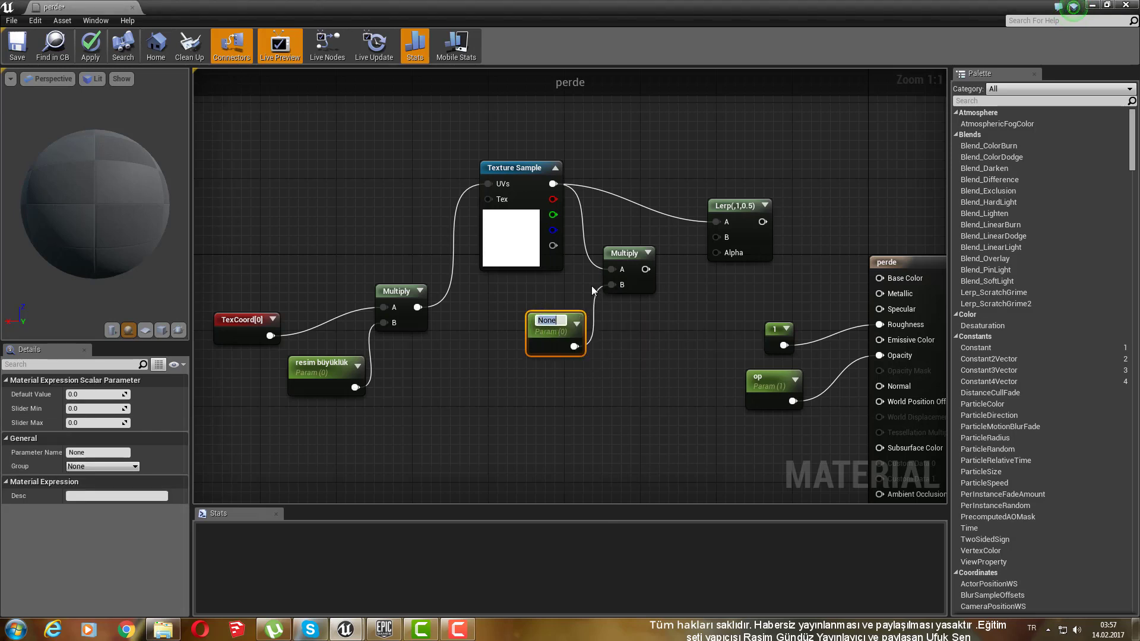
key(BackSpace)
text(fre)
key(BackSpace)
key(BackSpace)
key(BackSpace)
key(BackSpace)
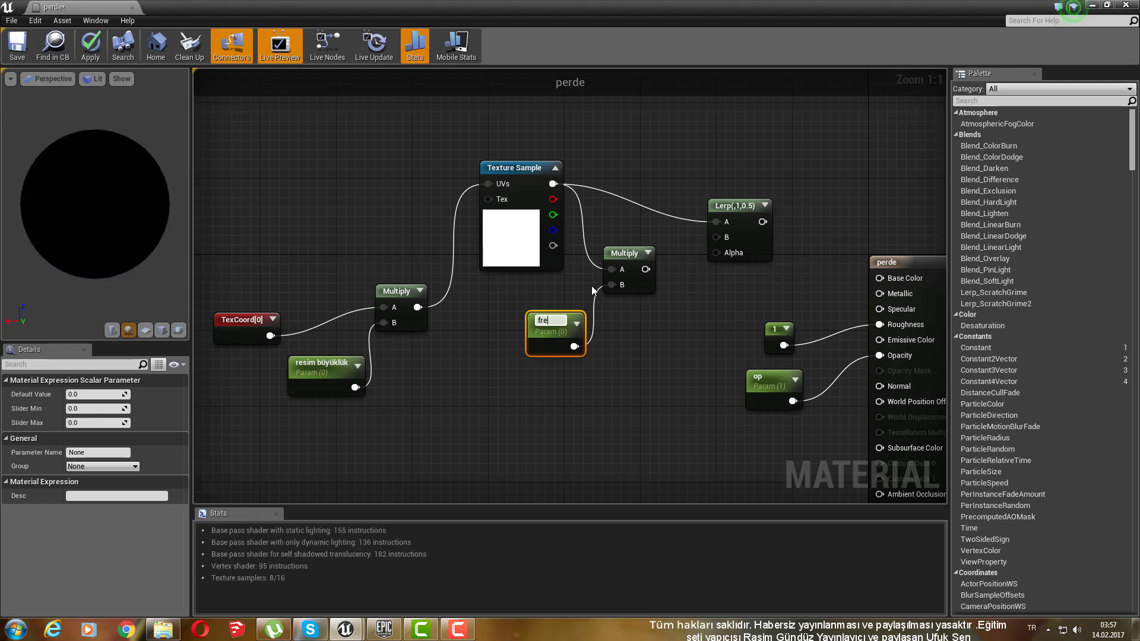
text(koyurenk)
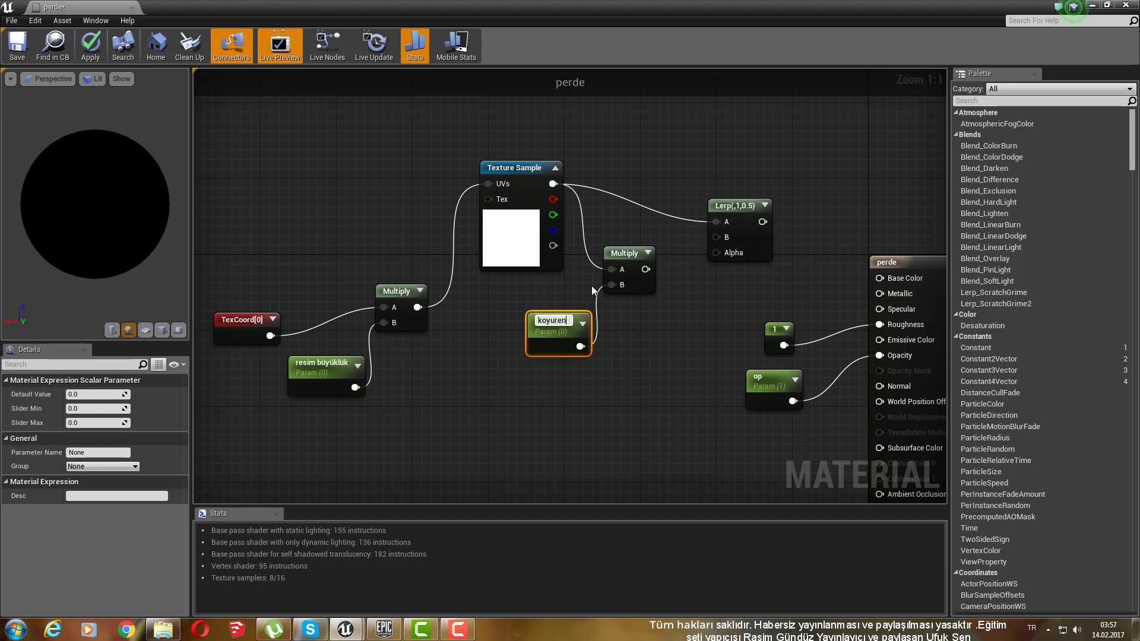
click(636, 347)
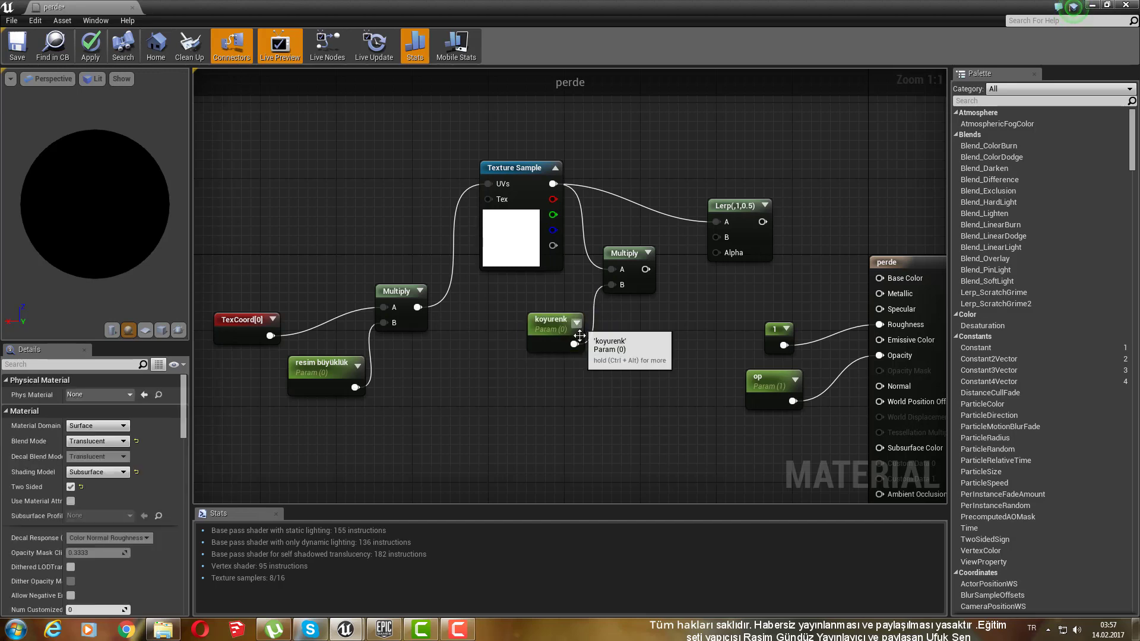
drag(644, 269, 717, 237)
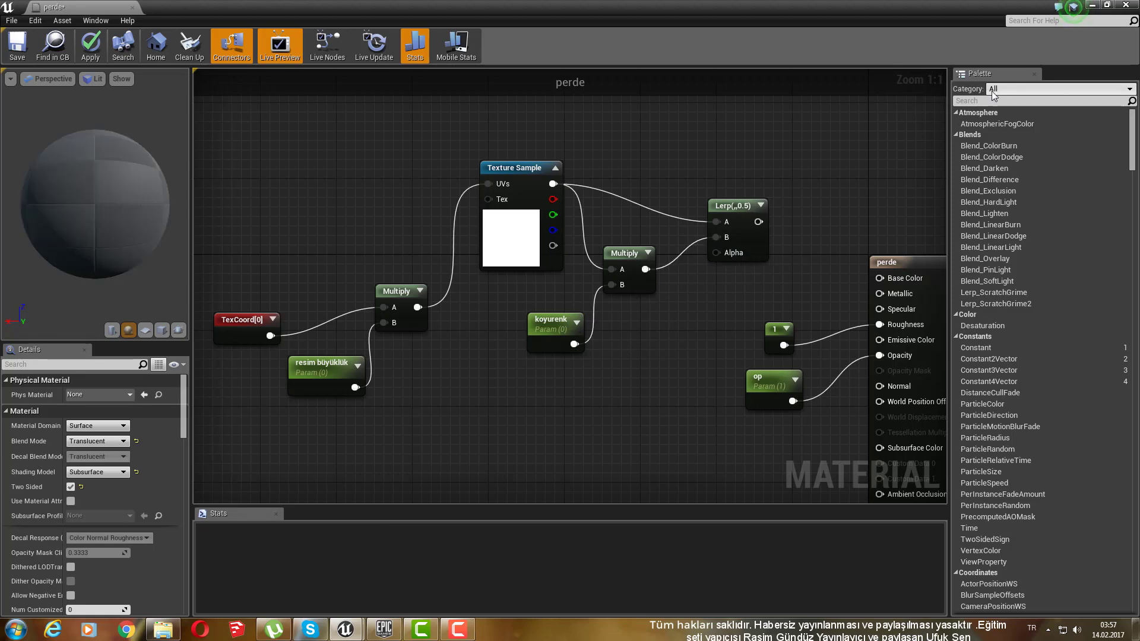
Step: Add a Fresnel node below the second Multiply, feed koyurenk into its ExponentIn, and move koyurenk under Texture Sample
right_click(634, 332)
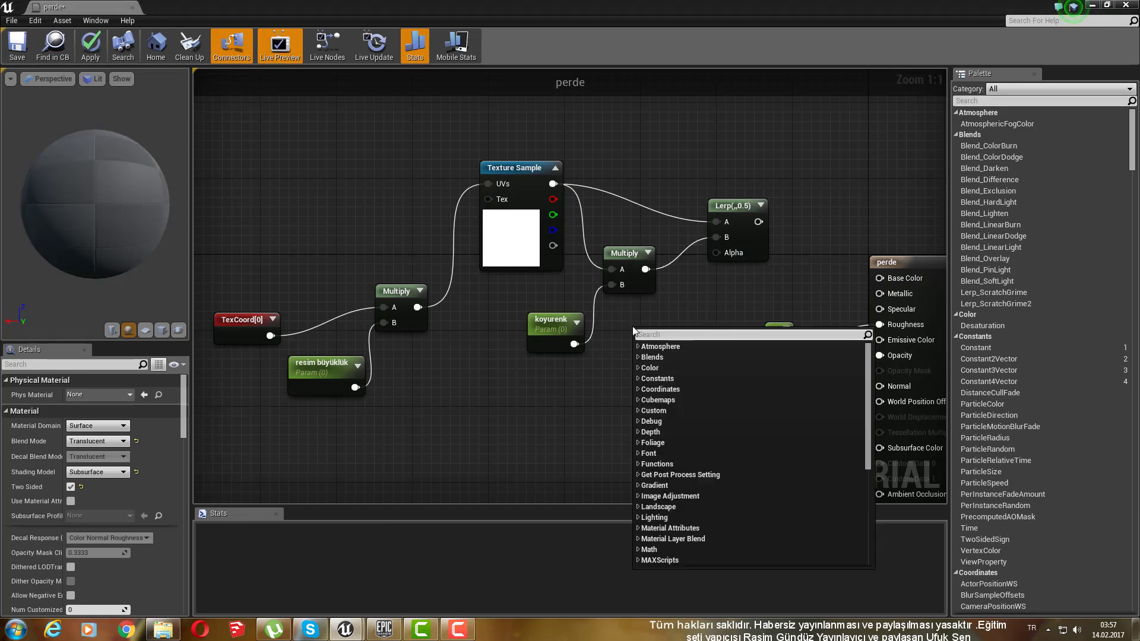
text(fresnel)
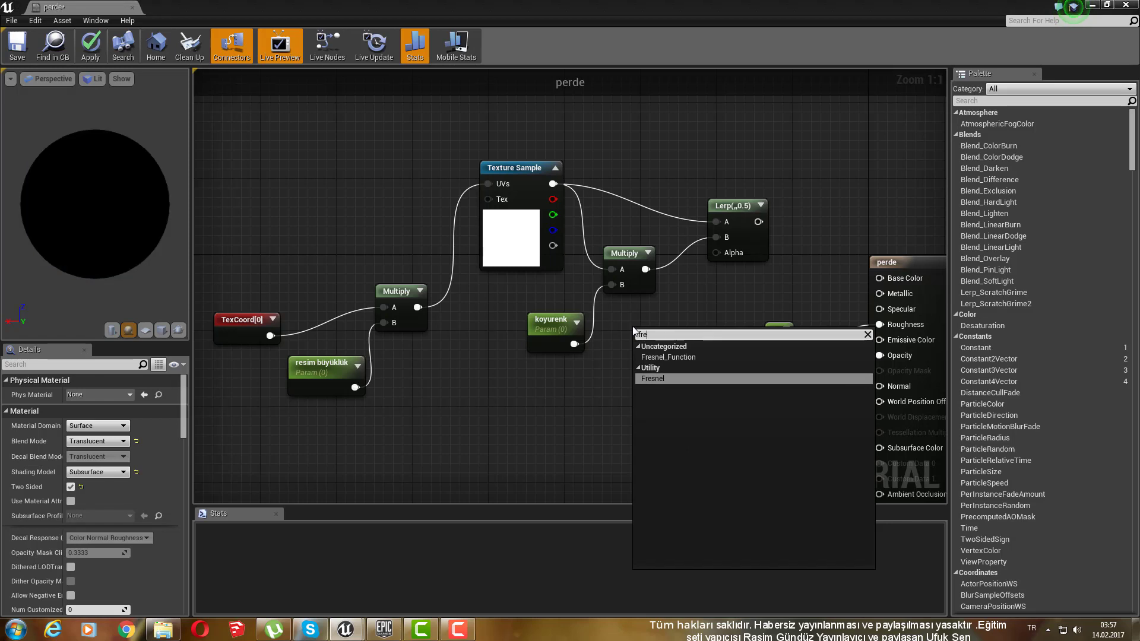
key(Return)
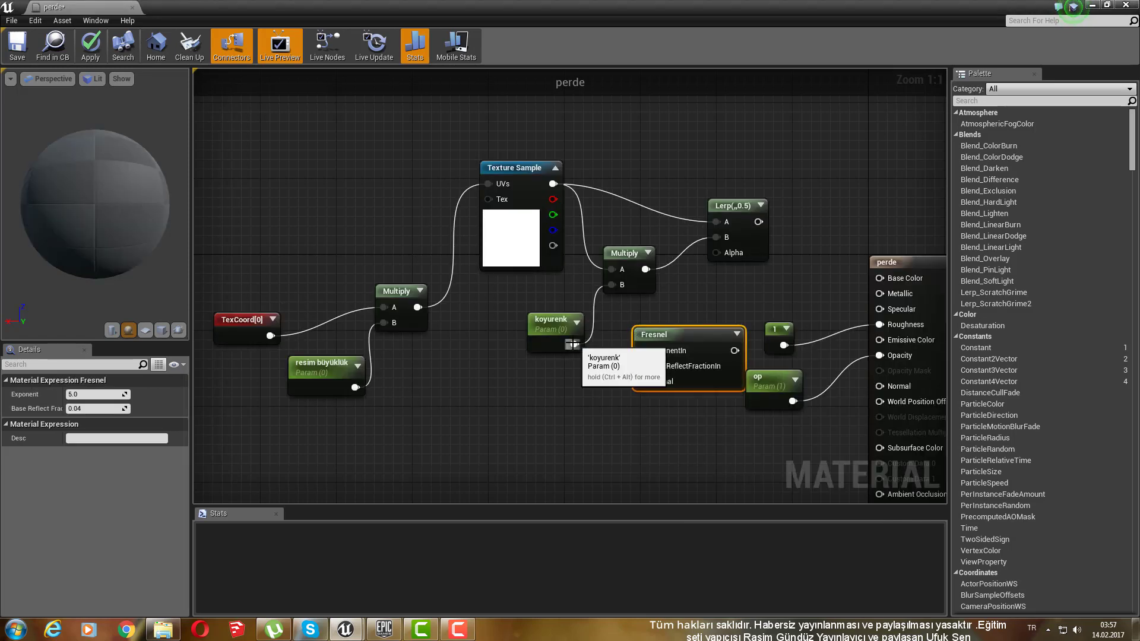
drag(573, 344, 657, 327)
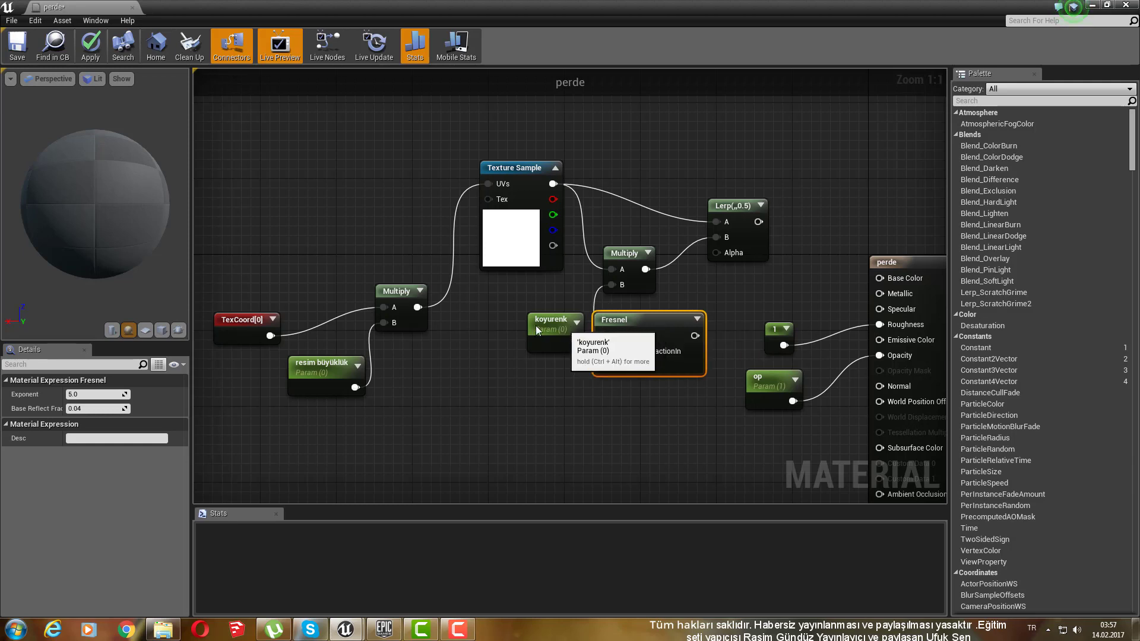
drag(536, 326, 486, 297)
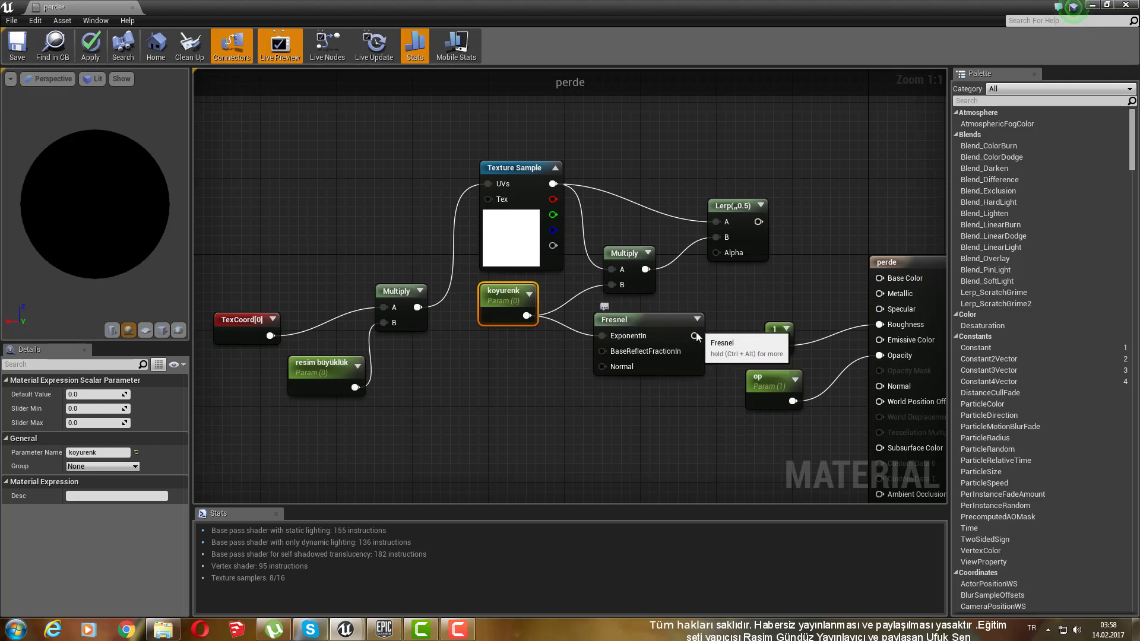
Step: Connect Fresnel's output to Lerp's Alpha and Lerp's output to the material's Base Color
drag(695, 336, 714, 254)
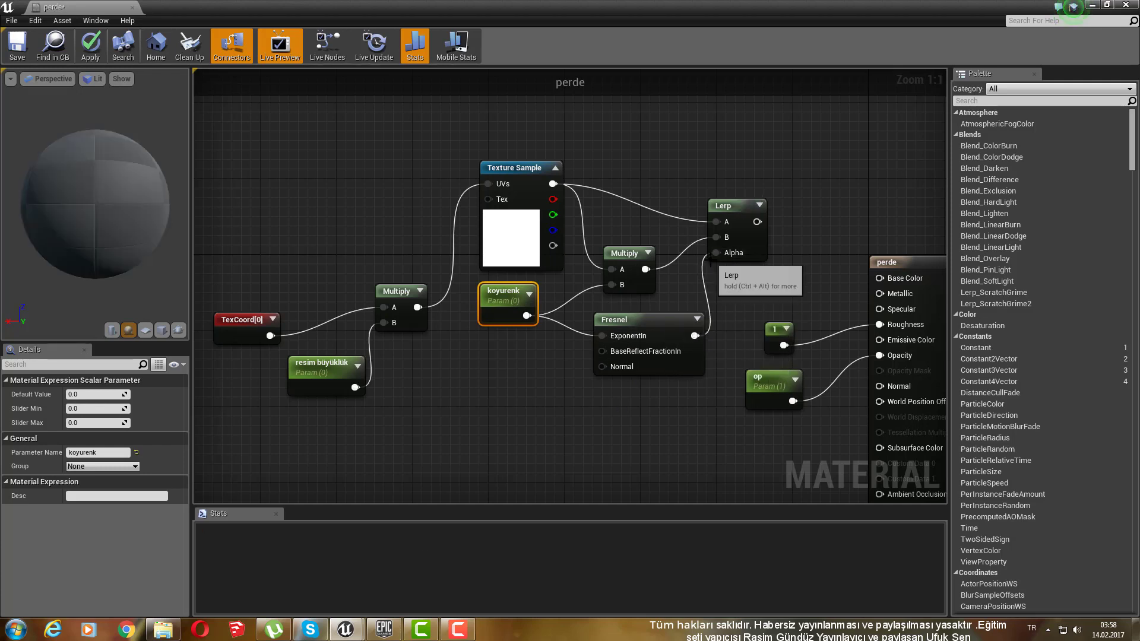
drag(757, 222, 877, 273)
right_drag(616, 357, 606, 285)
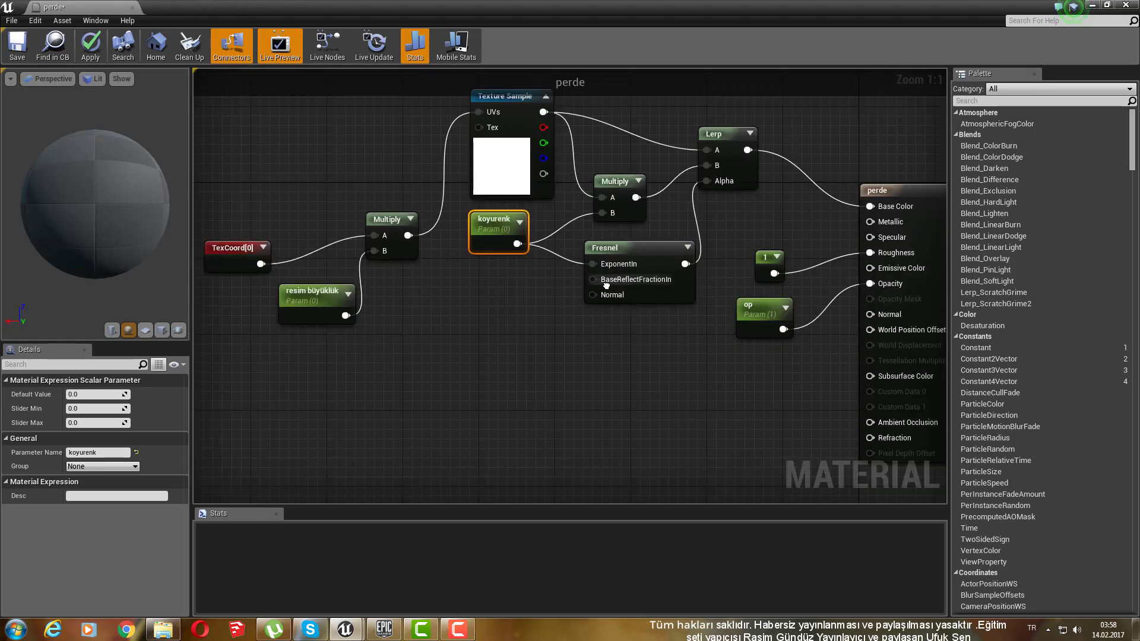
scroll(606, 285, down, 3)
drag(652, 374, 468, 172)
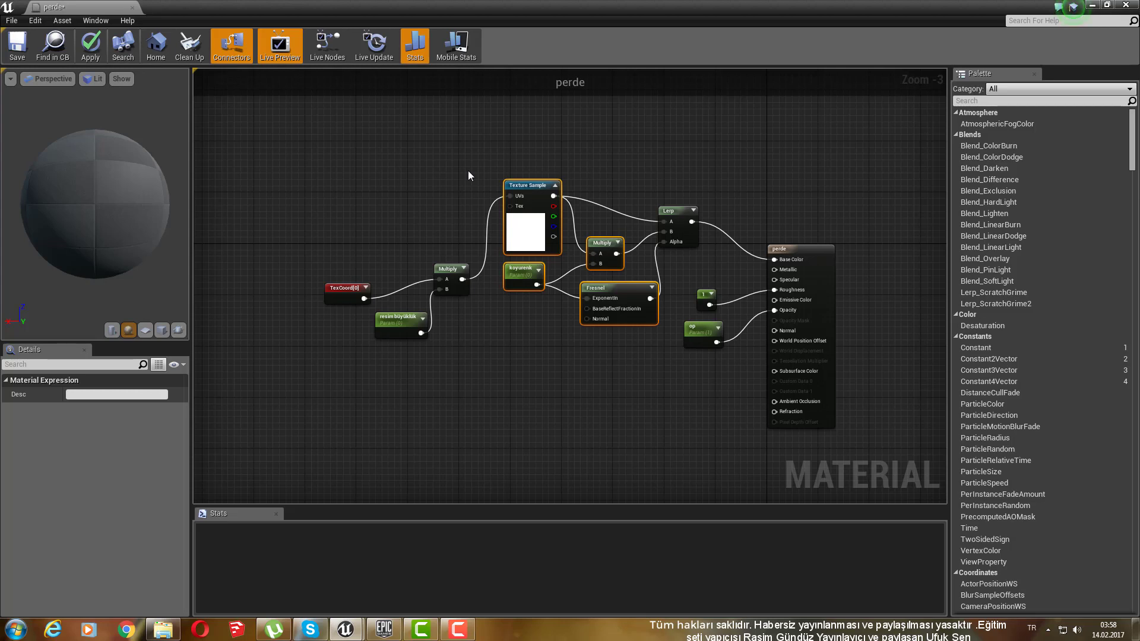
scroll(545, 261, up, 3)
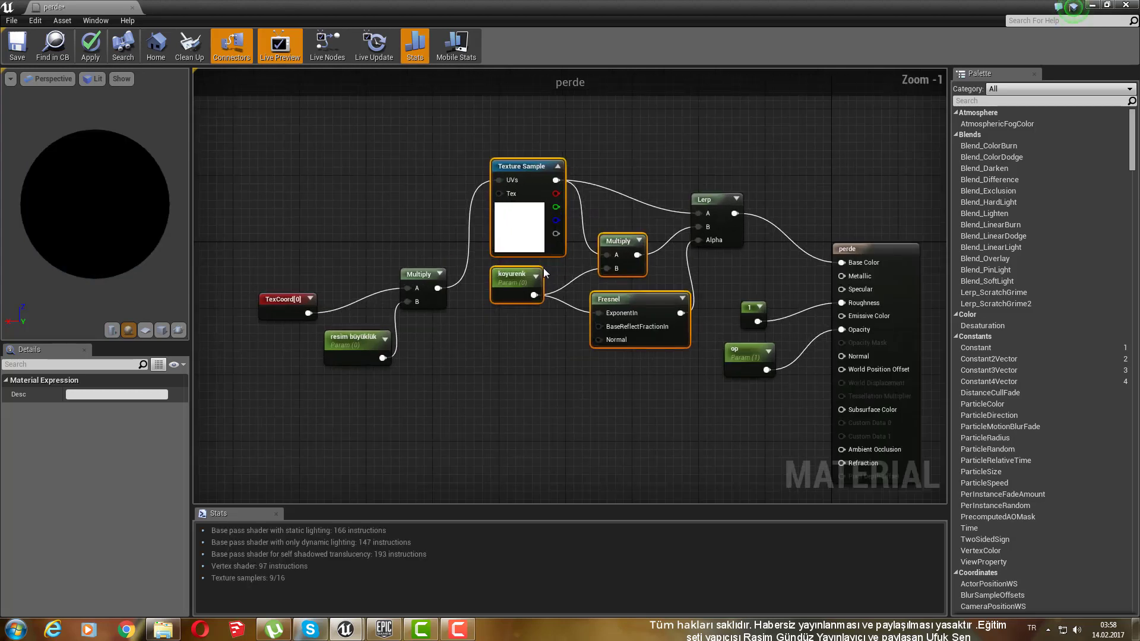
Step: Set the koyurenk parameter's default value to 1
click(495, 285)
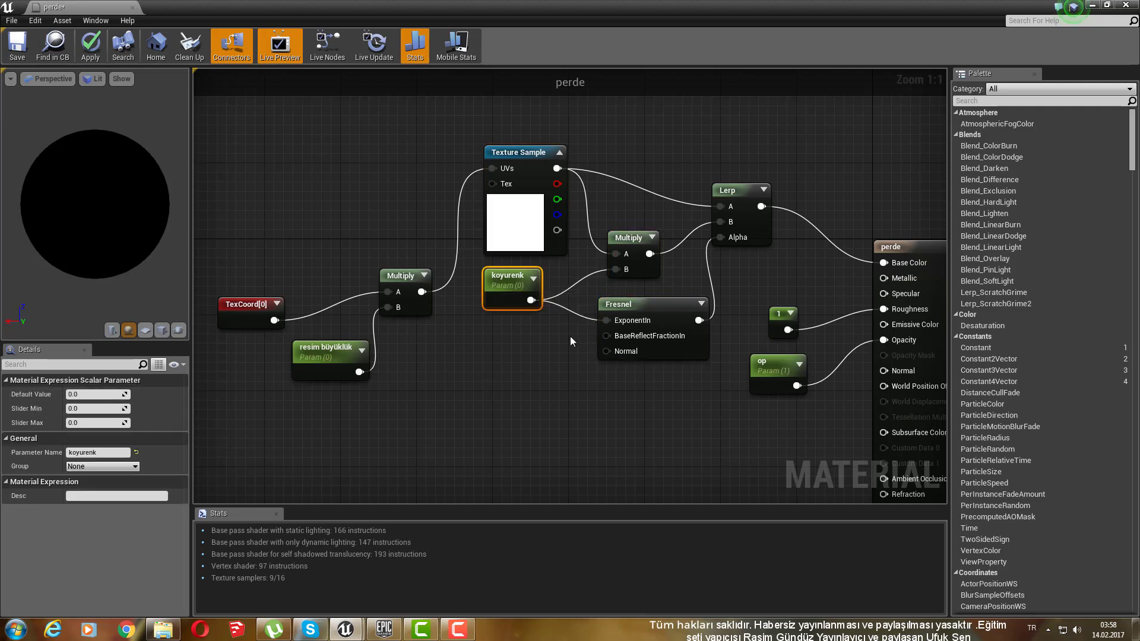
click(92, 394)
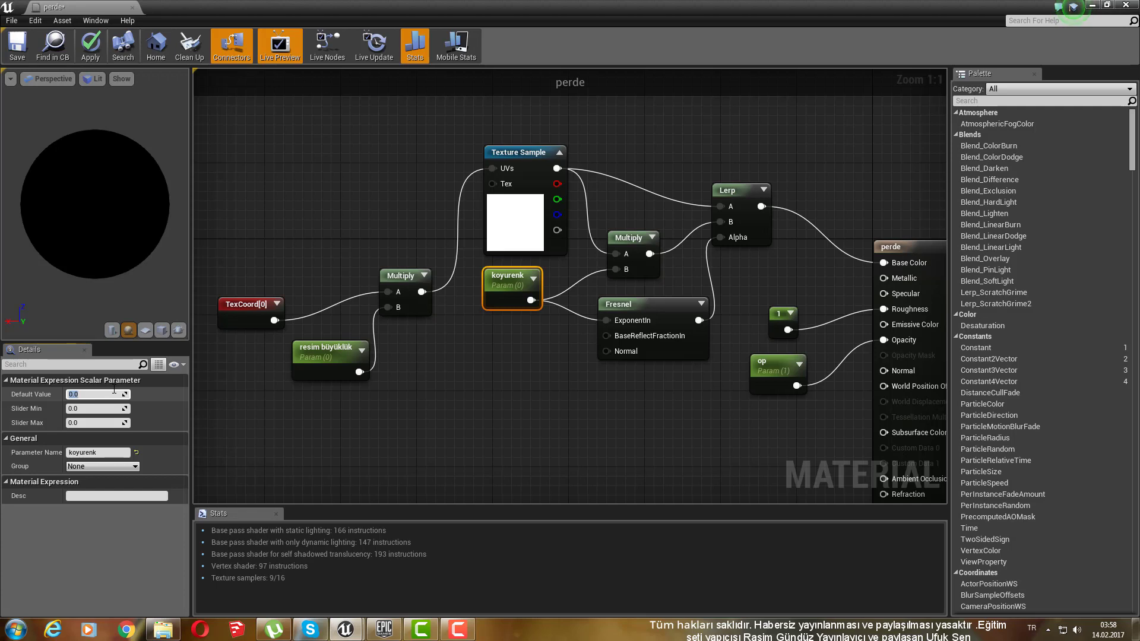
text(1)
click(425, 359)
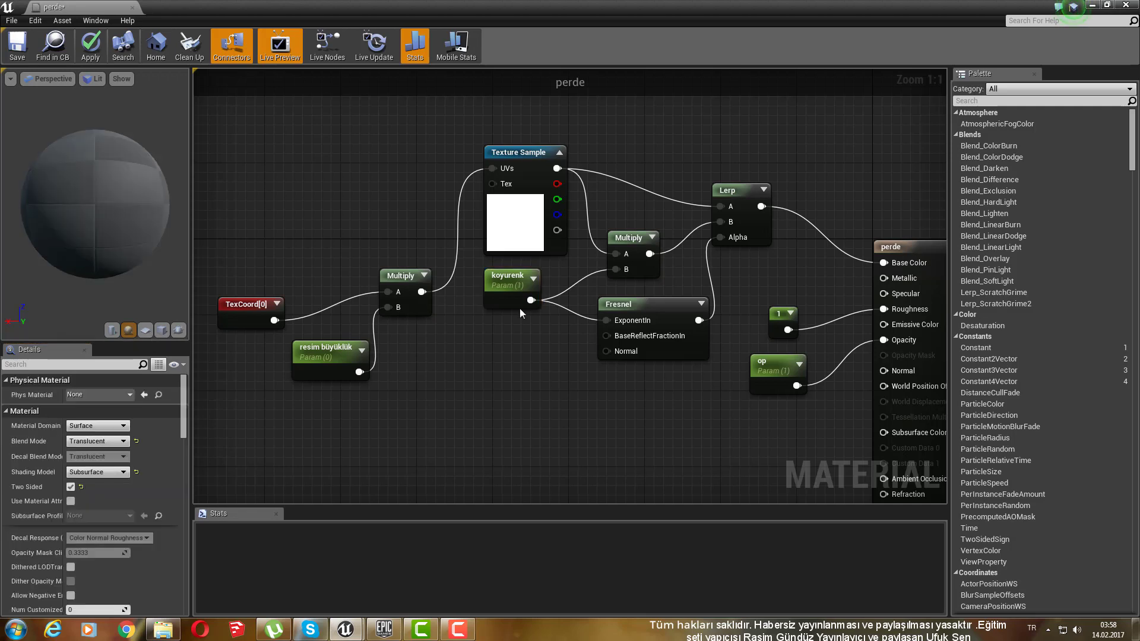
Step: Move the TexCoord node farther away from resim büyüklük and its Multiply node
scroll(521, 310, down, 1)
drag(295, 309, 238, 350)
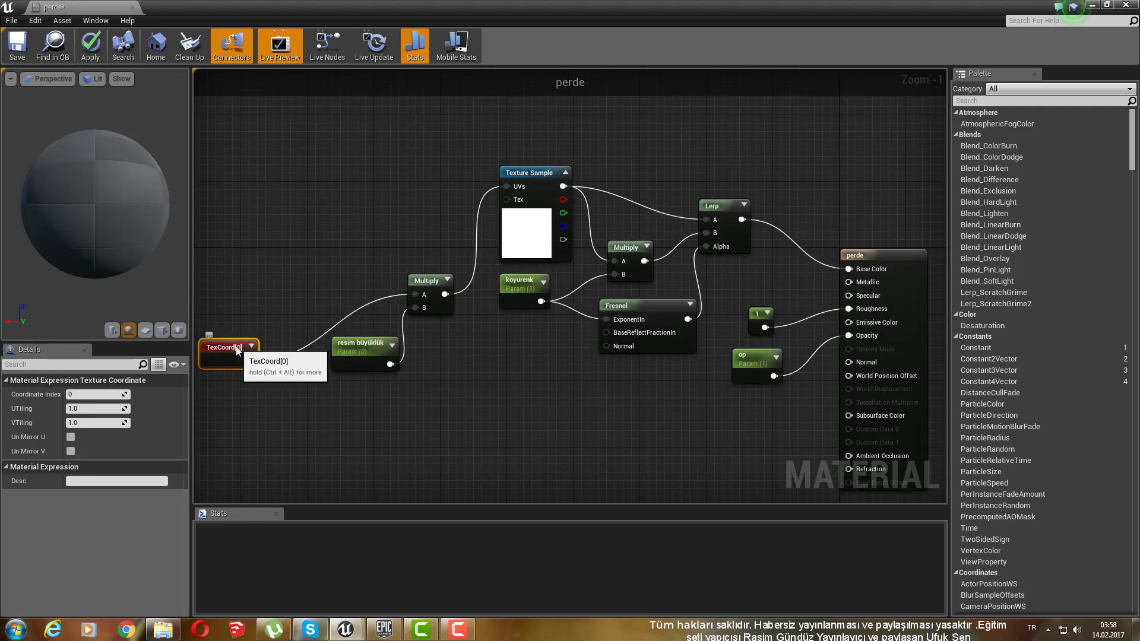
right_drag(554, 396, 542, 318)
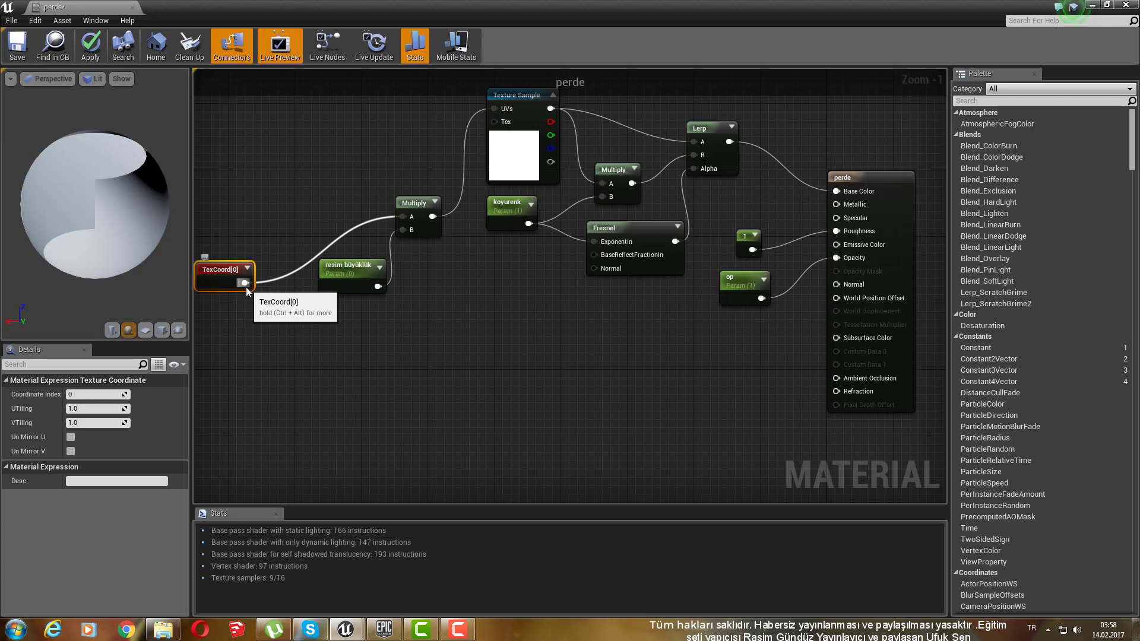
Step: Duplicate resim büyüklük and its Multiply below the originals, and connect TexCoord to the copied Multiply's input A
drag(477, 370, 355, 223)
key(ctrl+c)
click(418, 334)
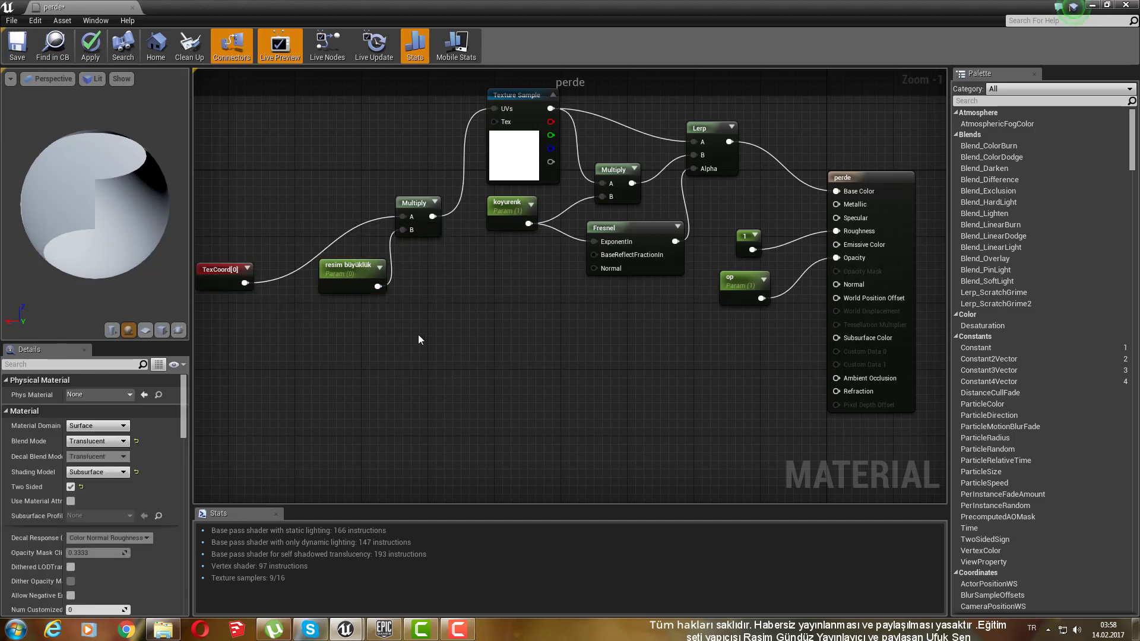
key(ctrl+v)
drag(490, 311, 441, 336)
drag(245, 283, 412, 348)
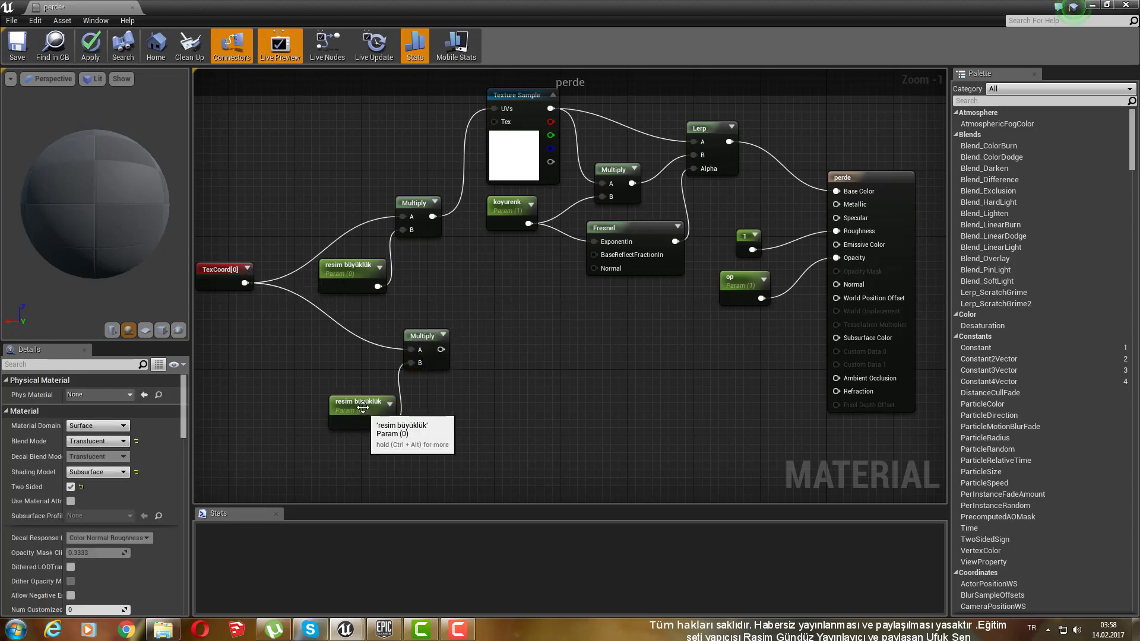
Step: Rename the copied parameter as dalga boyutu and move it with its Multiply node closer to TexCoord
click(362, 406)
double_click(364, 402)
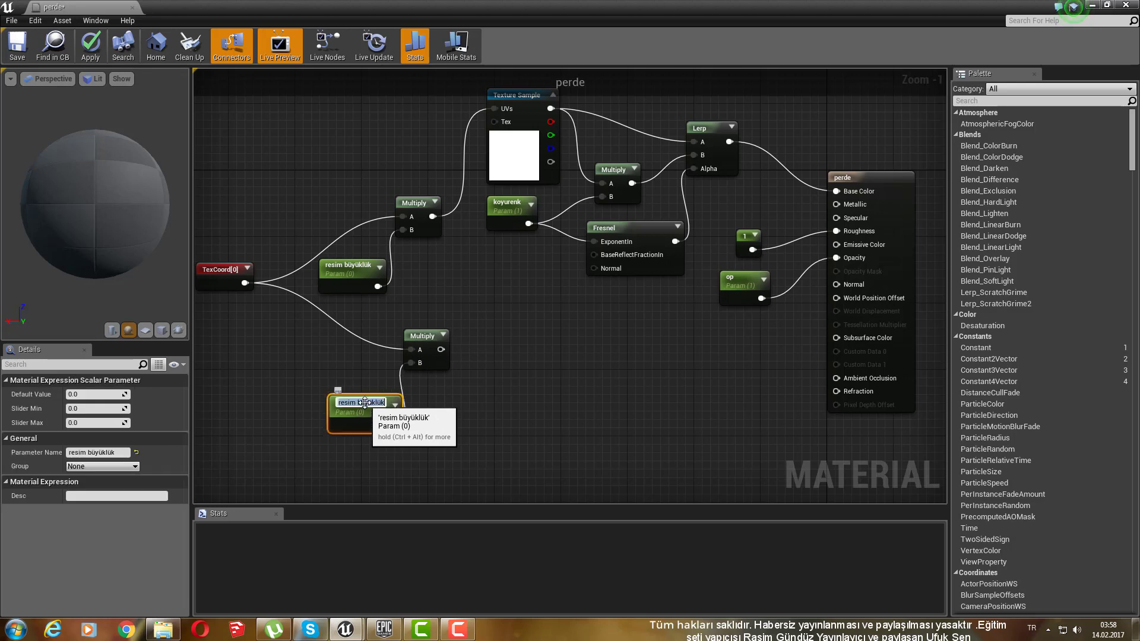
text(dal)
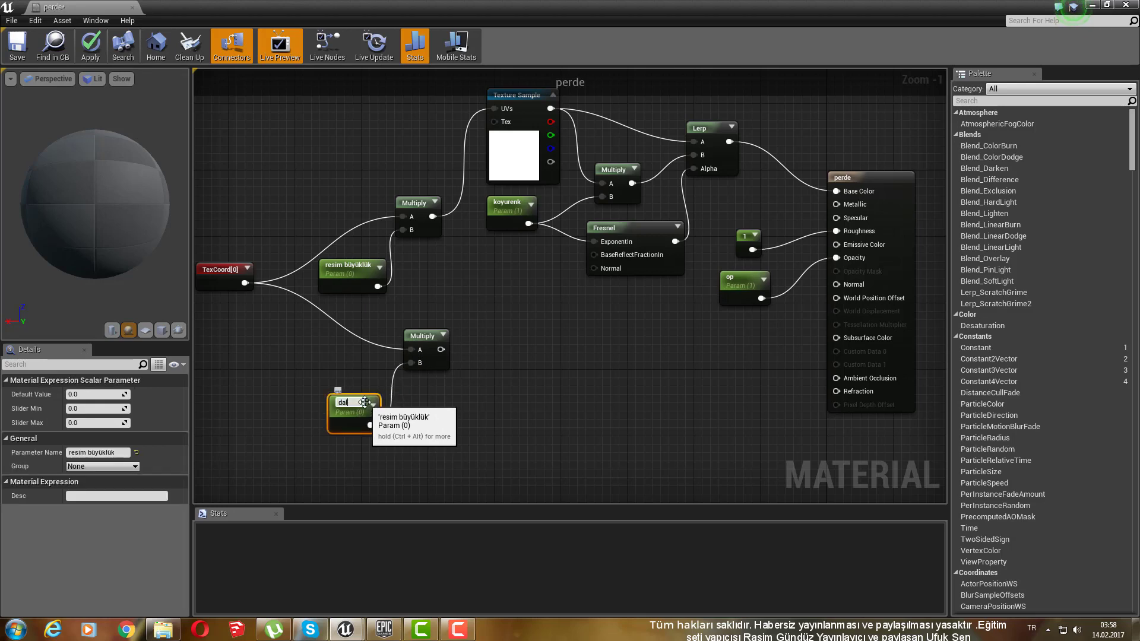
text(ga boyutu)
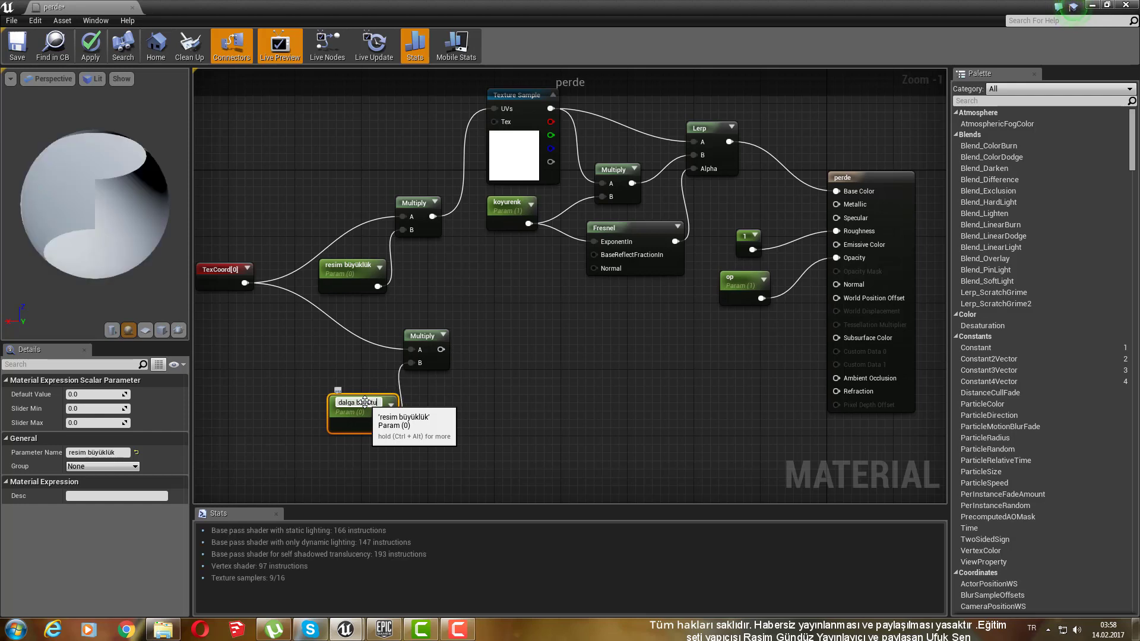
click(565, 345)
drag(461, 429, 384, 340)
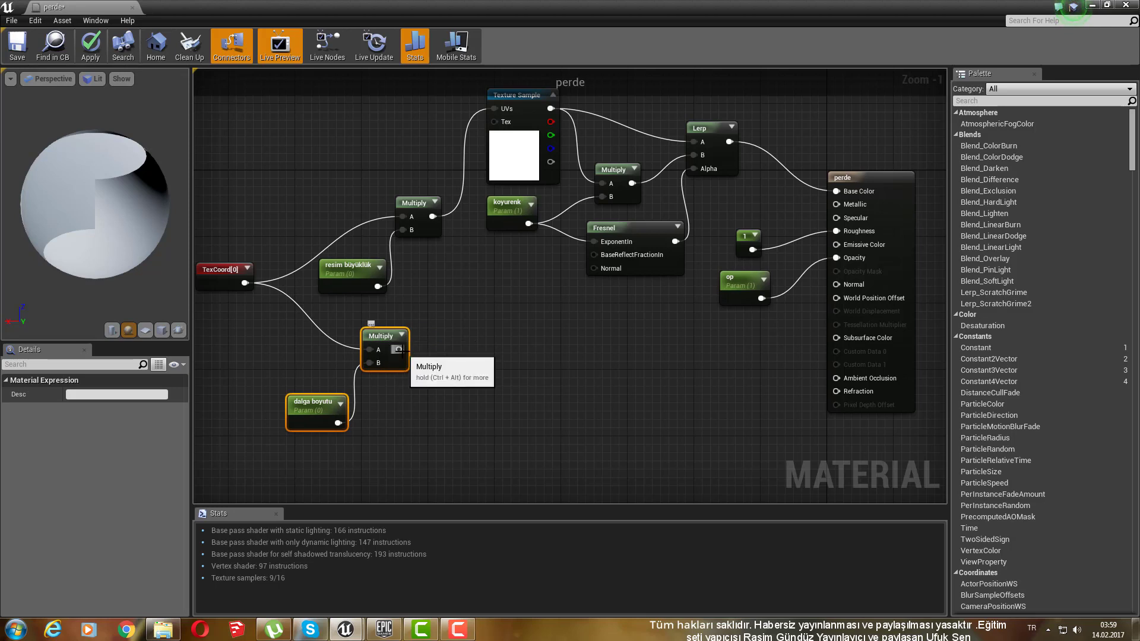
Step: Add a Panner node fed by the output of dalga boyutu's Multiply through its Coordinate input
drag(400, 349, 485, 354)
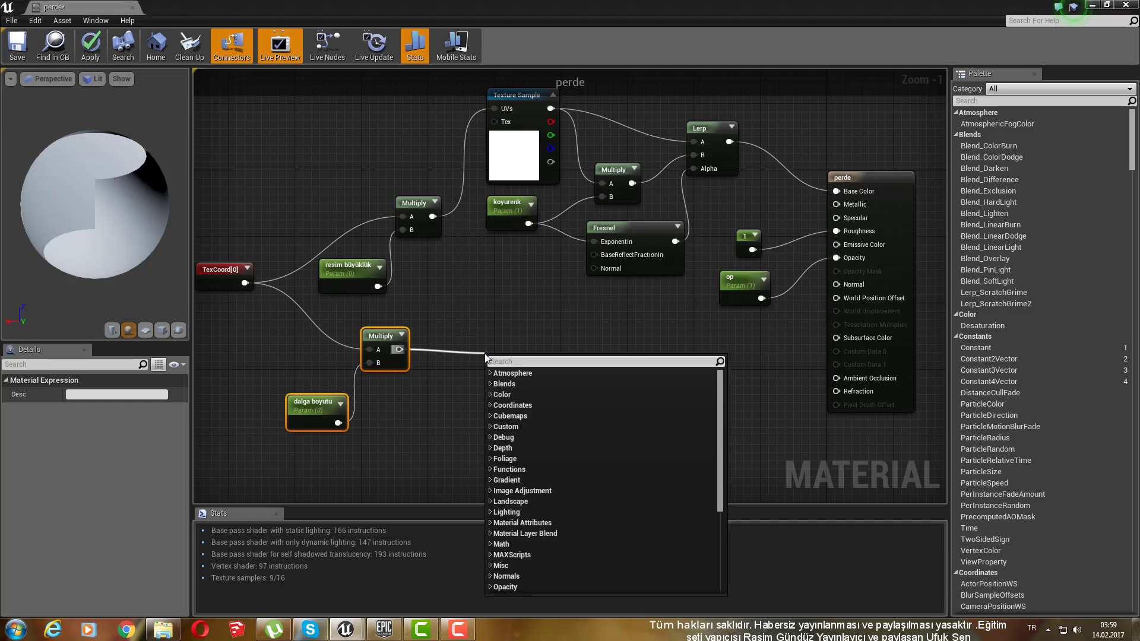
text(pa)
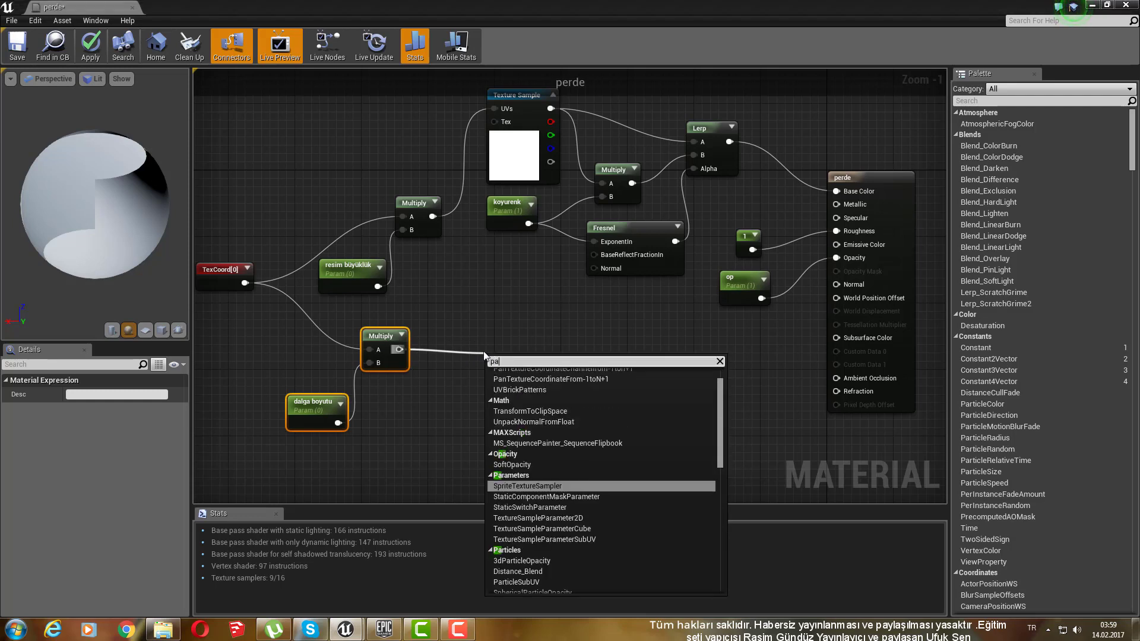
text(nner)
key(Return)
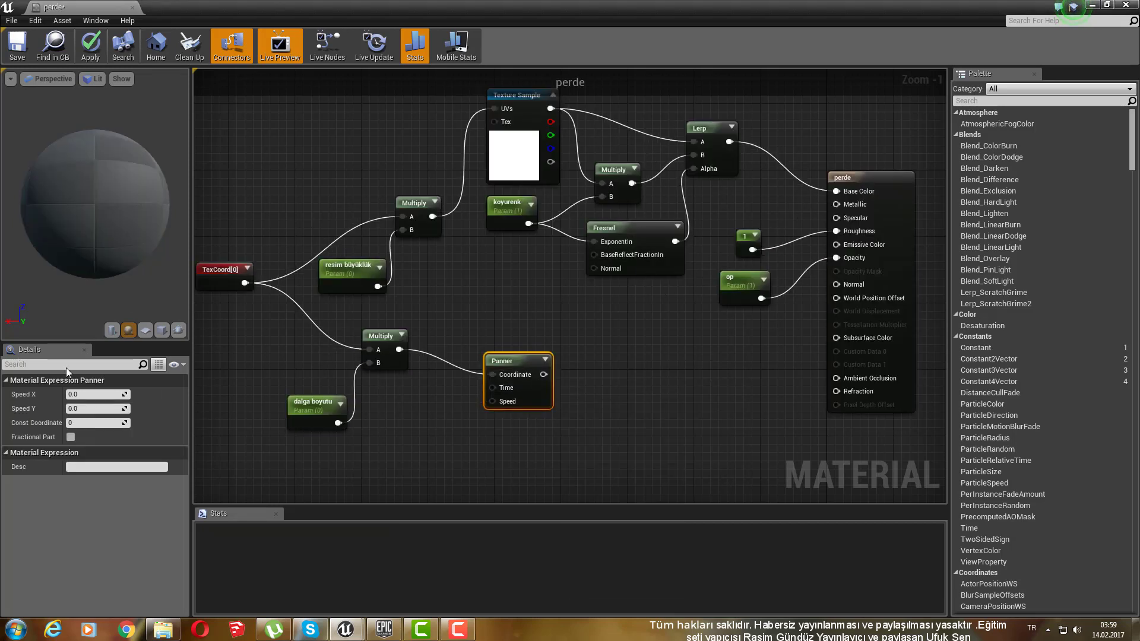
Step: Set the Panner's Speed X to 1 and Speed Y to 3
click(87, 394)
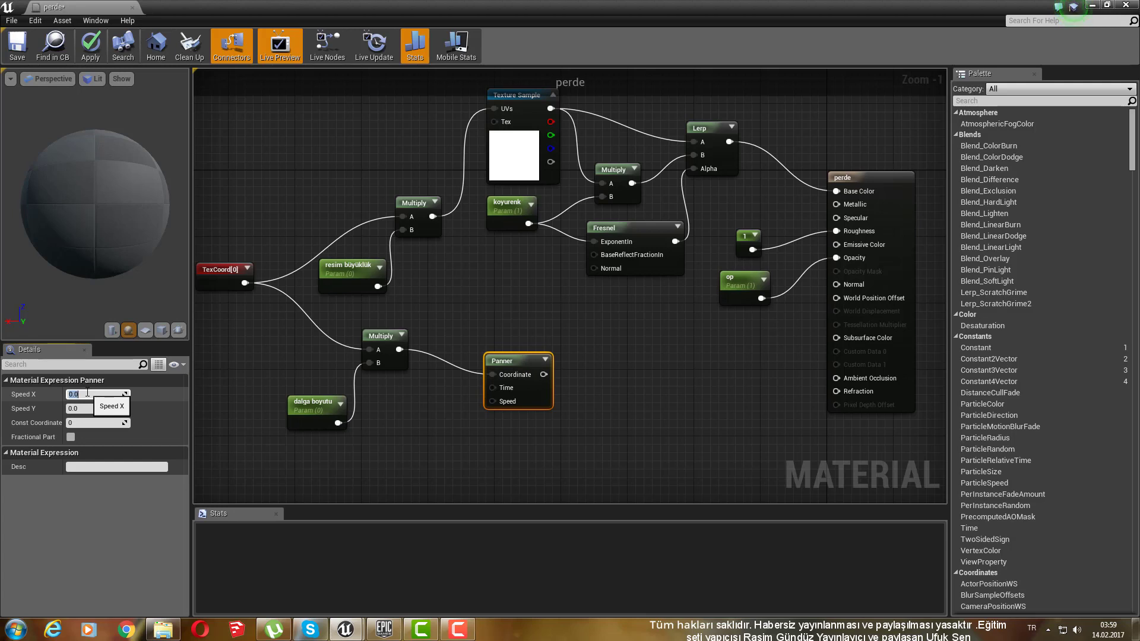
text(1)
key(Tab)
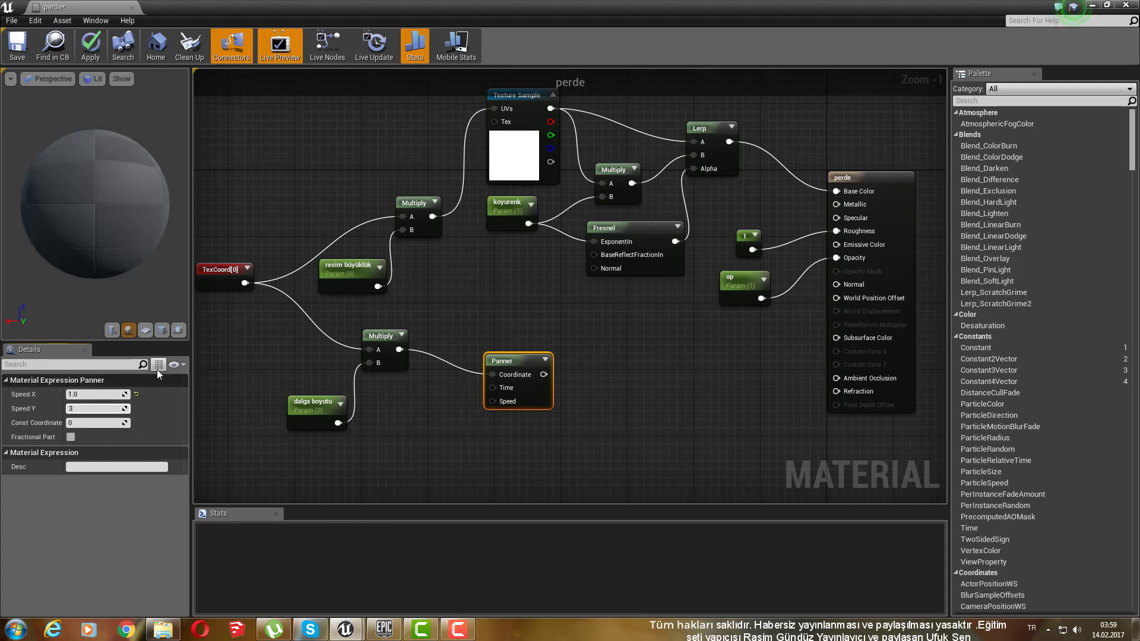
click(498, 447)
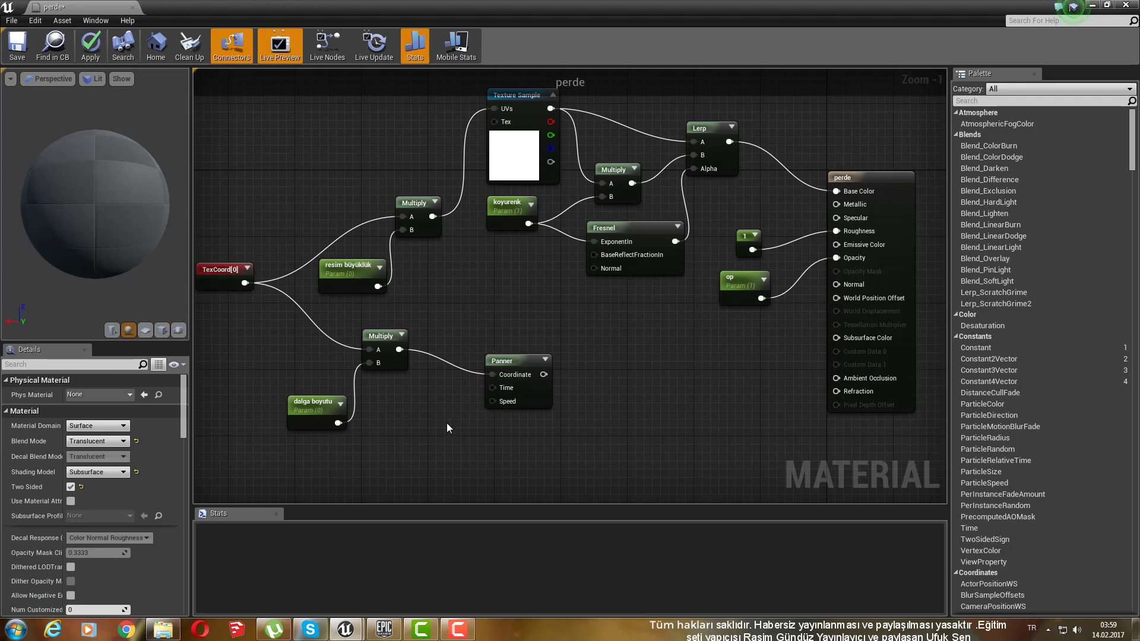
click(528, 366)
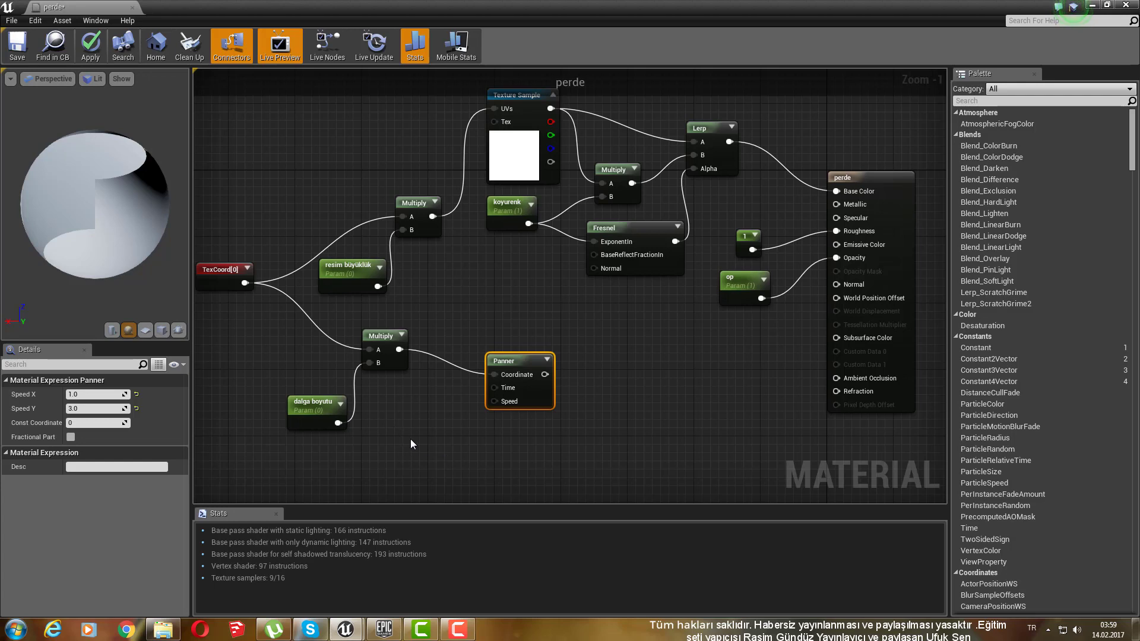
Step: Add a Constant node, connect it to the Panner's Speed input, and convert it to a parameter
click(419, 422)
drag(435, 437, 496, 404)
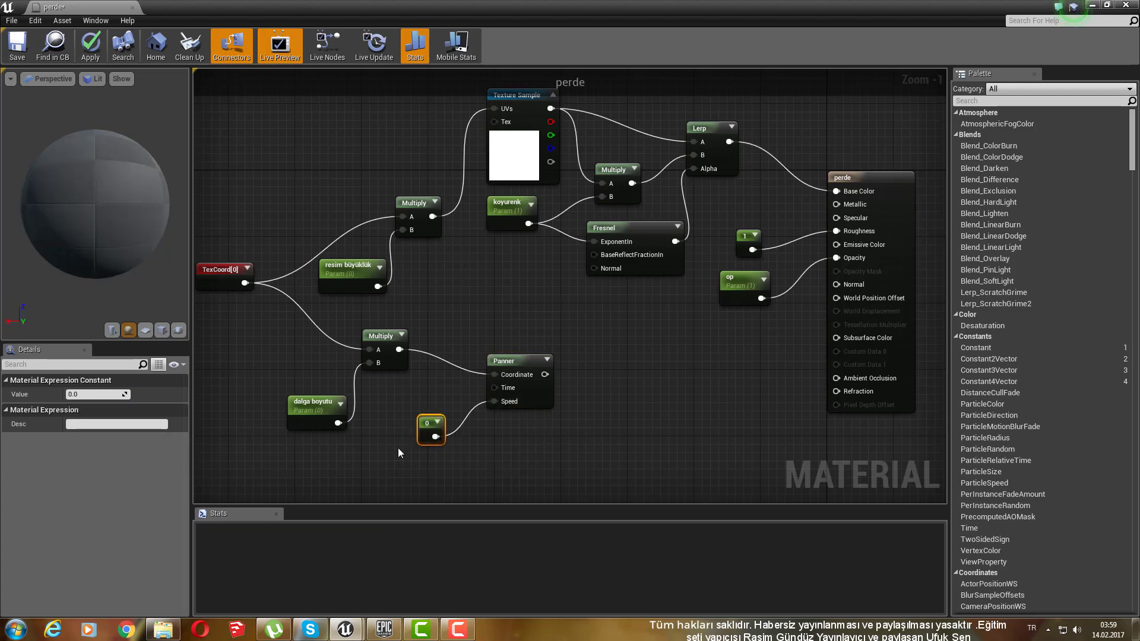
right_click(425, 424)
click(463, 234)
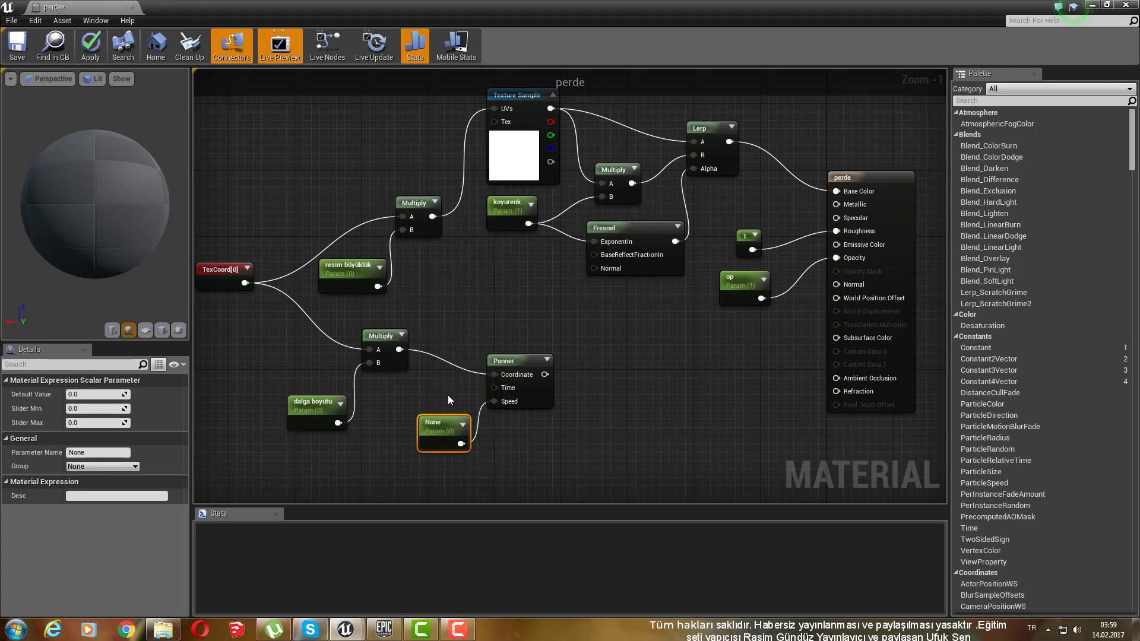
Step: Move the Panner's speed parameter slightly away from the Panner and rename it as dalgahızı
drag(443, 427, 428, 420)
double_click(429, 419)
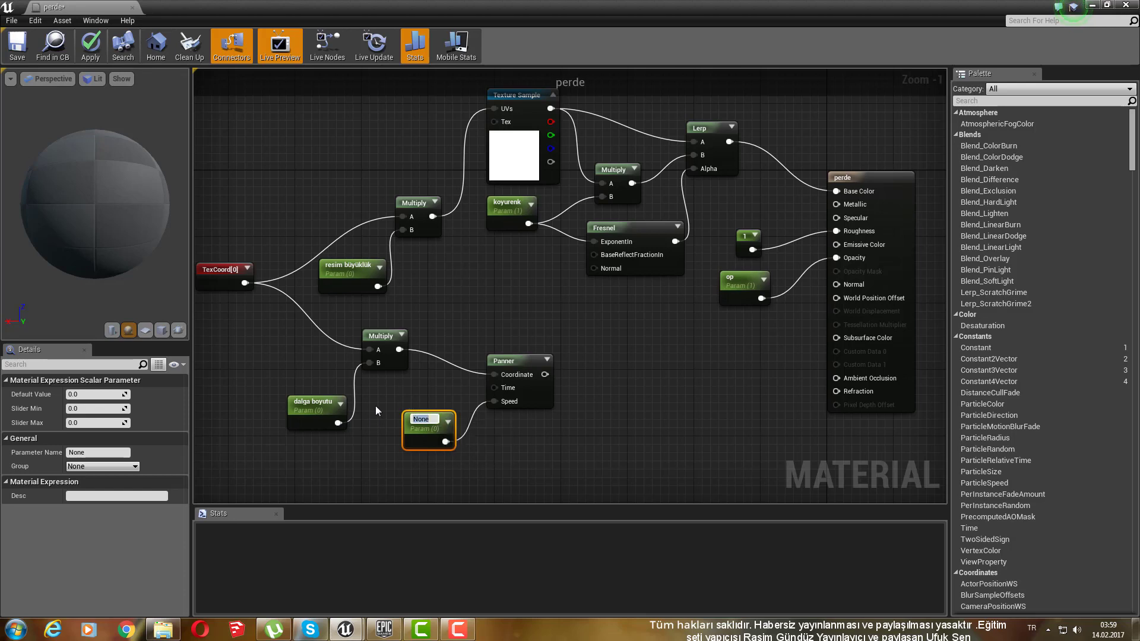
text(dalgahızı)
key(Return)
click(609, 409)
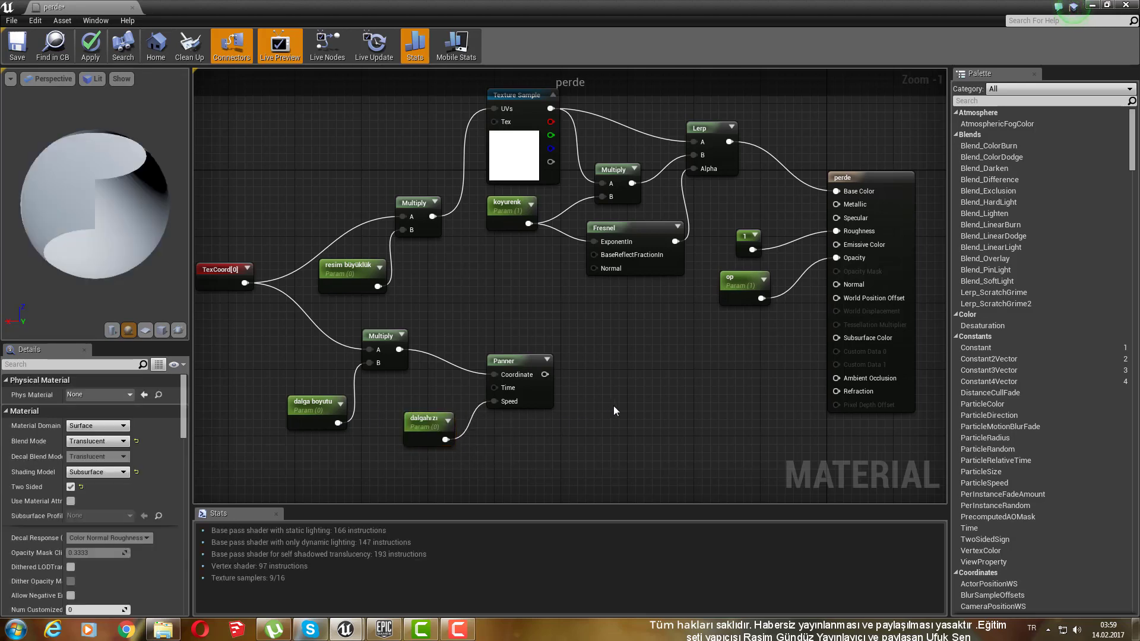
Step: Add a Sine node fed by the Panner's output
right_drag(614, 405, 503, 389)
drag(435, 359, 523, 359)
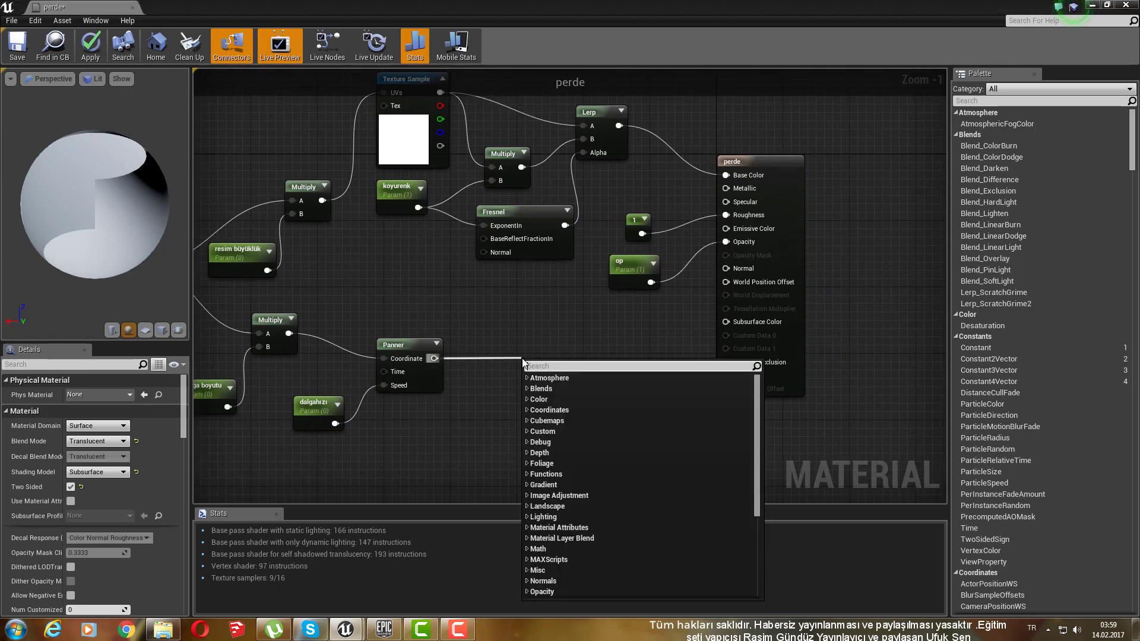
text(si)
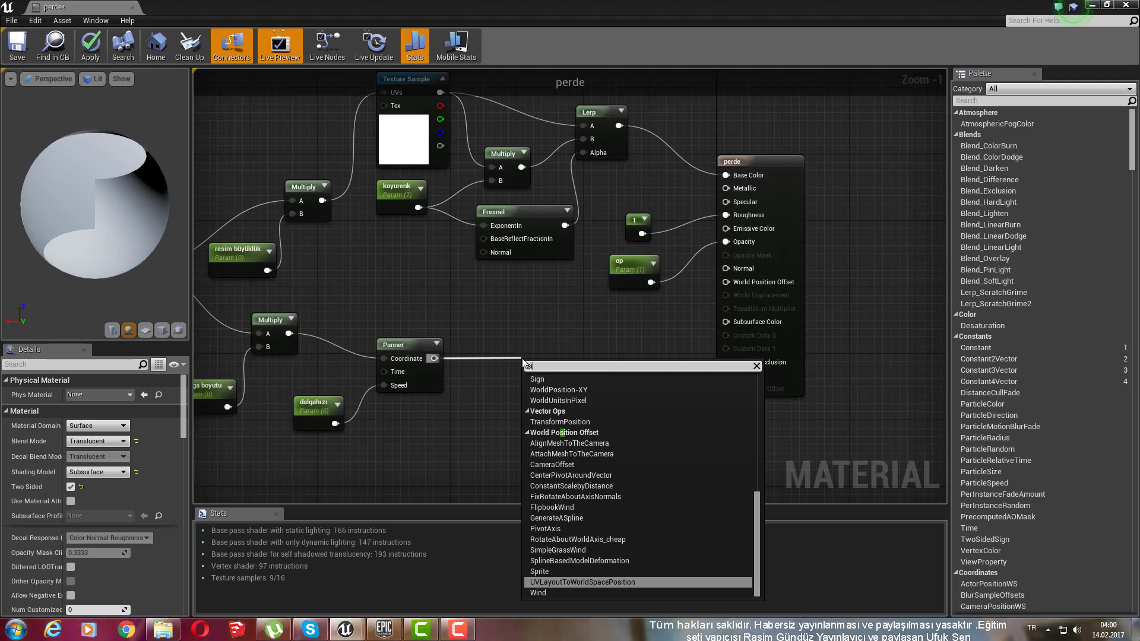
text(ne)
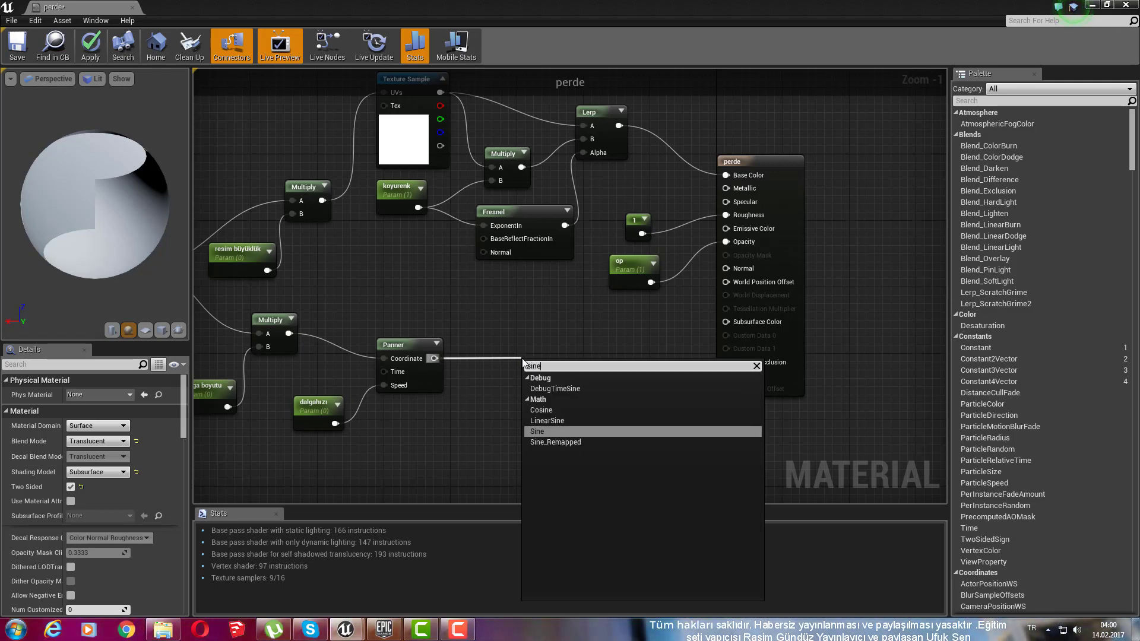
click(539, 431)
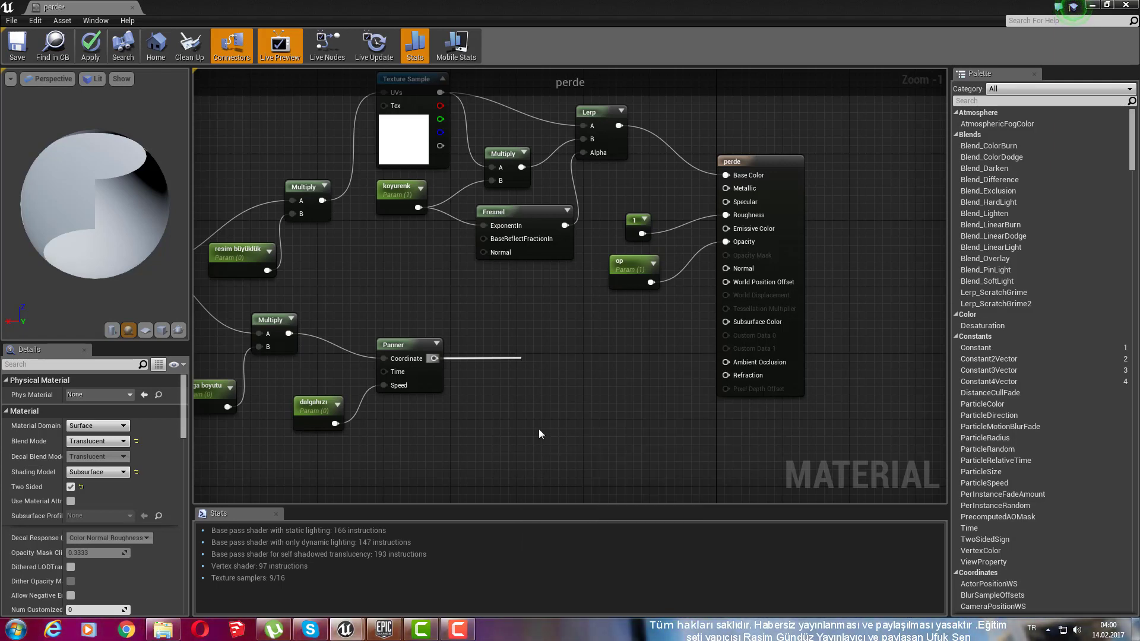
Step: Connect the Sine output to perde's World Position Offset and align the Sine node with the Panner
drag(551, 379, 731, 279)
drag(540, 365, 544, 346)
right_drag(464, 432, 551, 438)
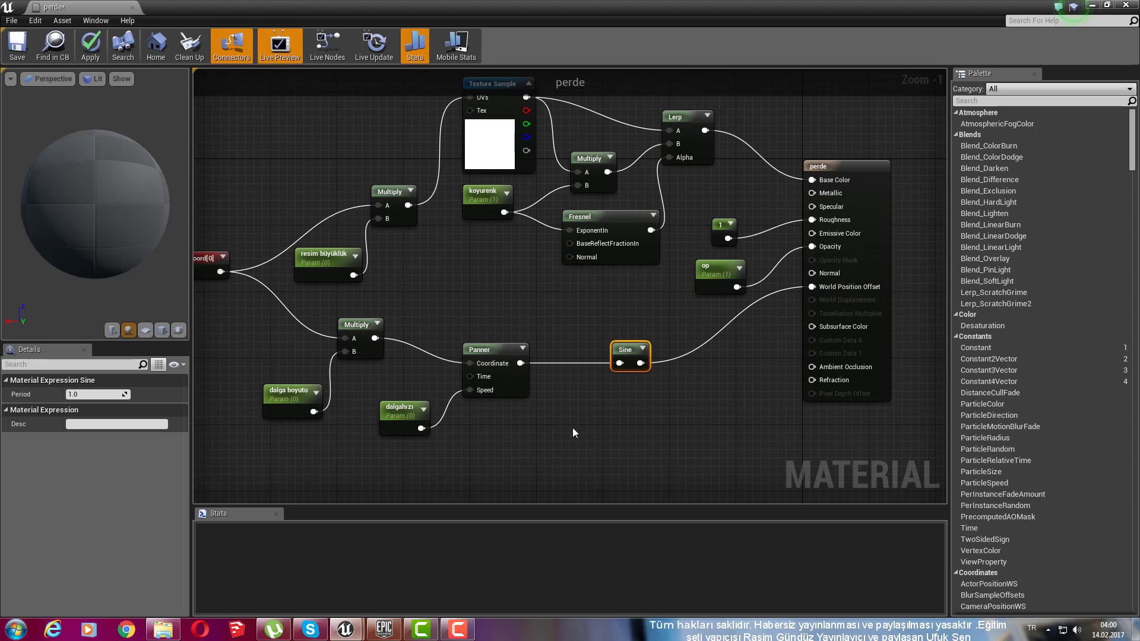
right_drag(467, 296, 495, 297)
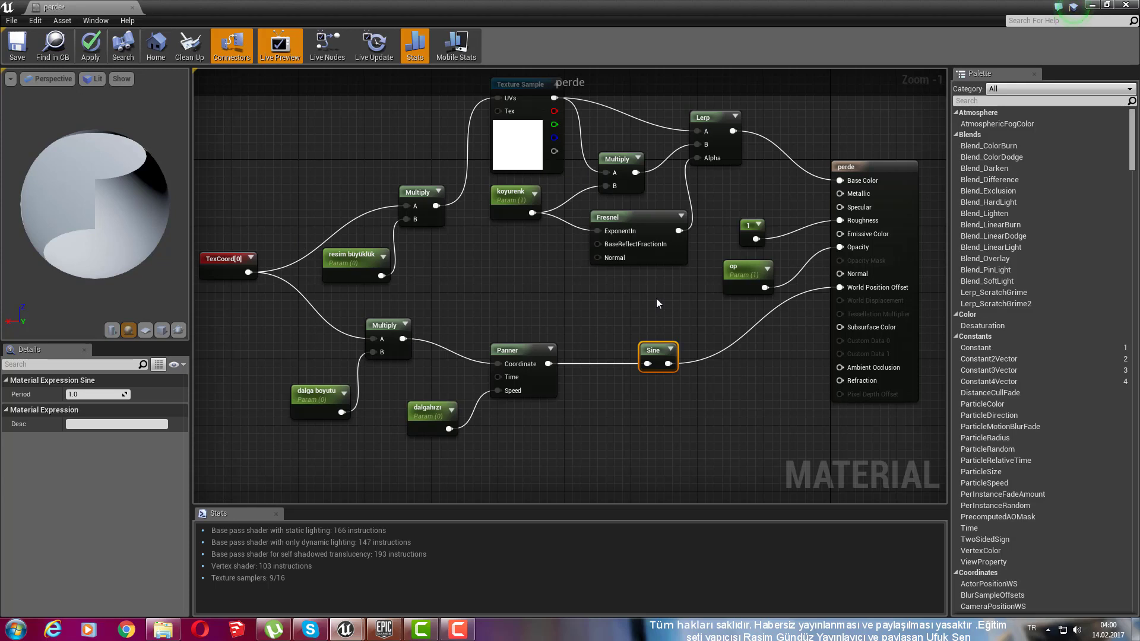
Step: Apply the changes to the perde material and close its editor window
click(101, 57)
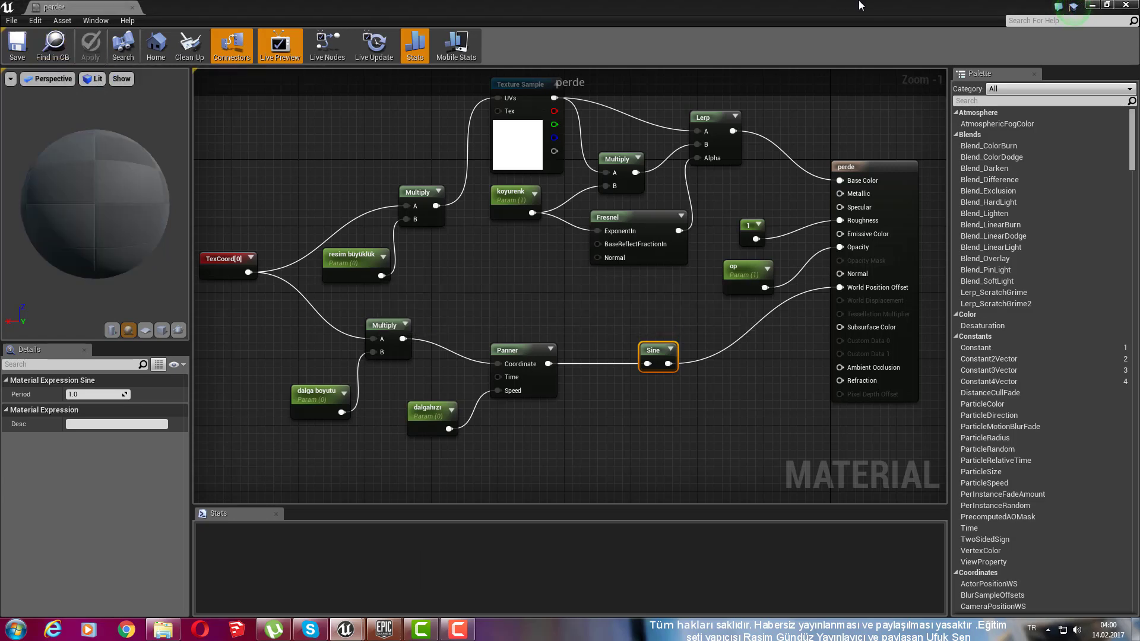
double_click(861, 6)
drag(721, 108, 458, 101)
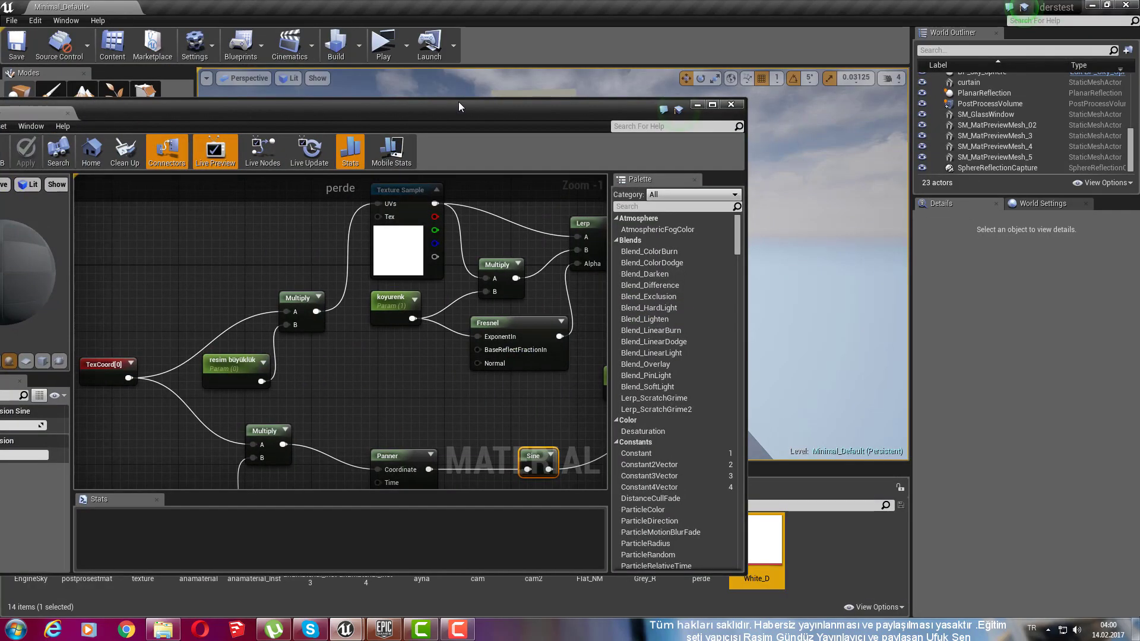
click(732, 105)
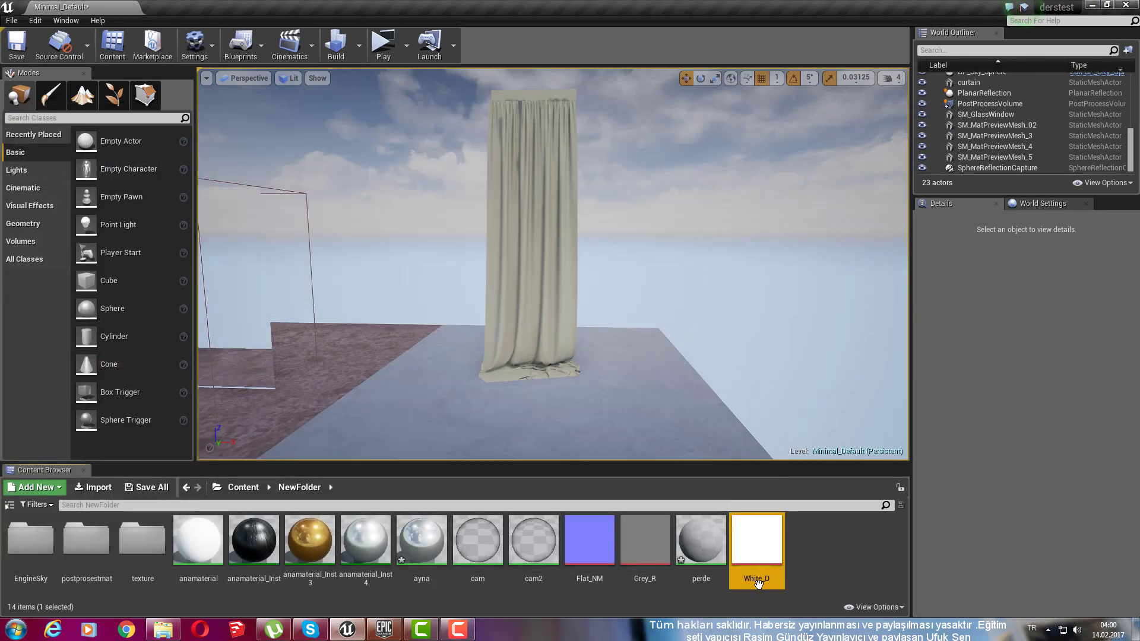
Step: Create a material instance of perde under its default name and assign it to the curtain in the level
click(702, 553)
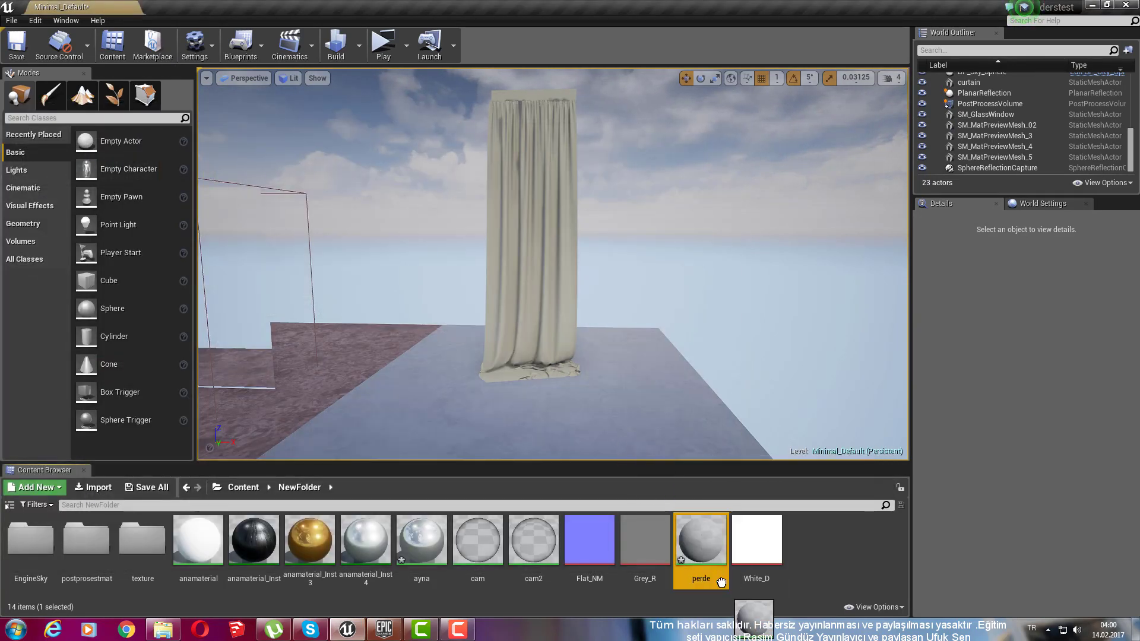
right_click(706, 553)
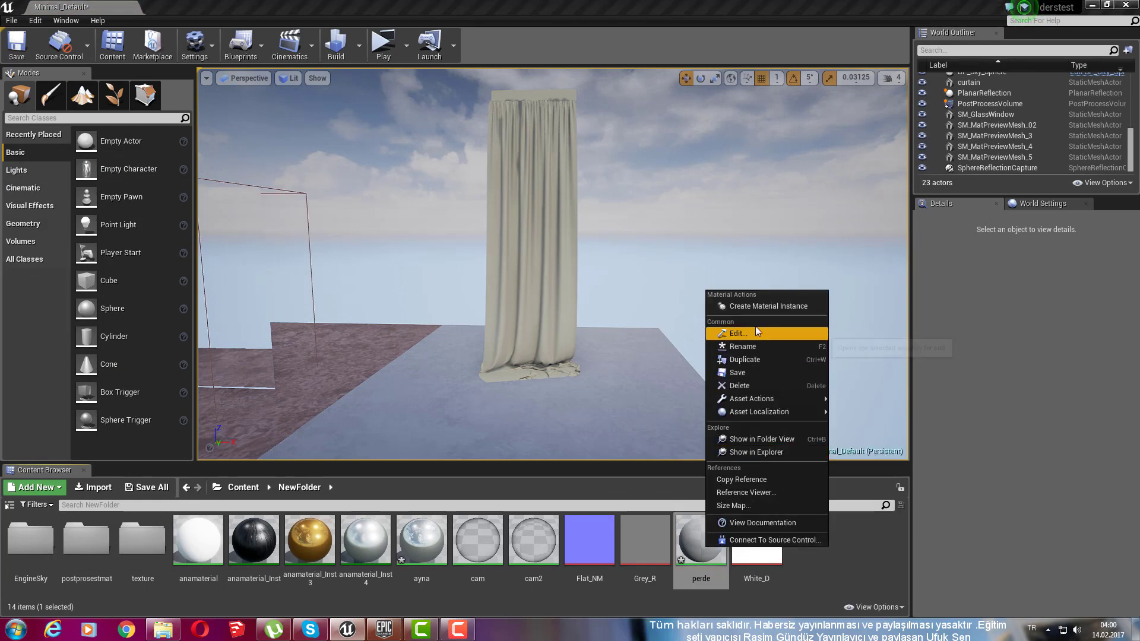
click(754, 306)
key(Return)
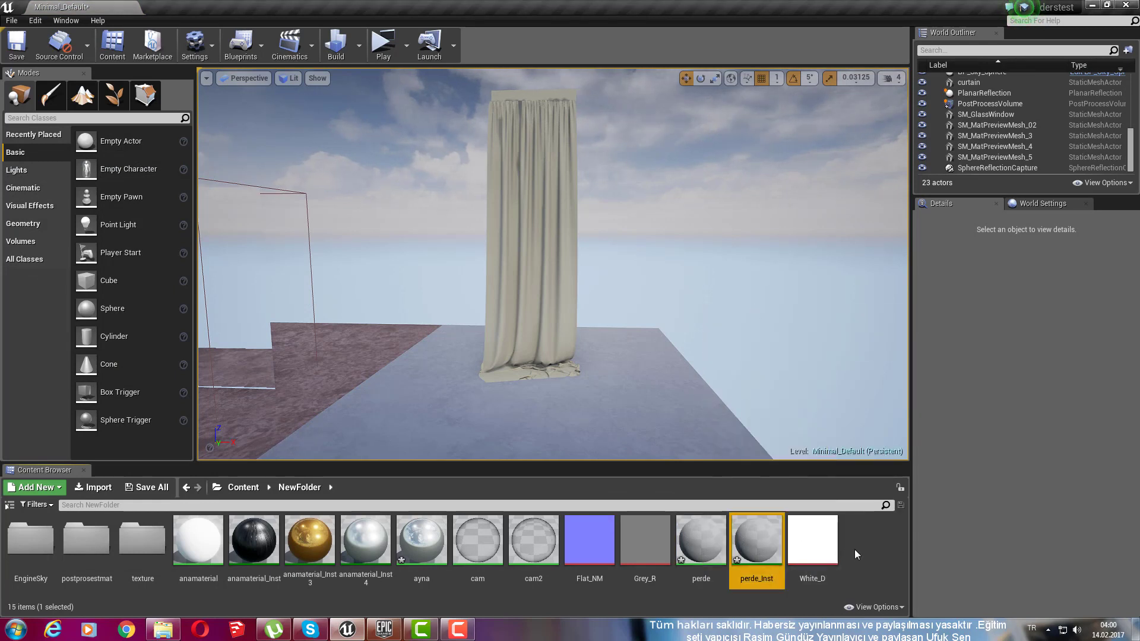
drag(761, 544, 537, 264)
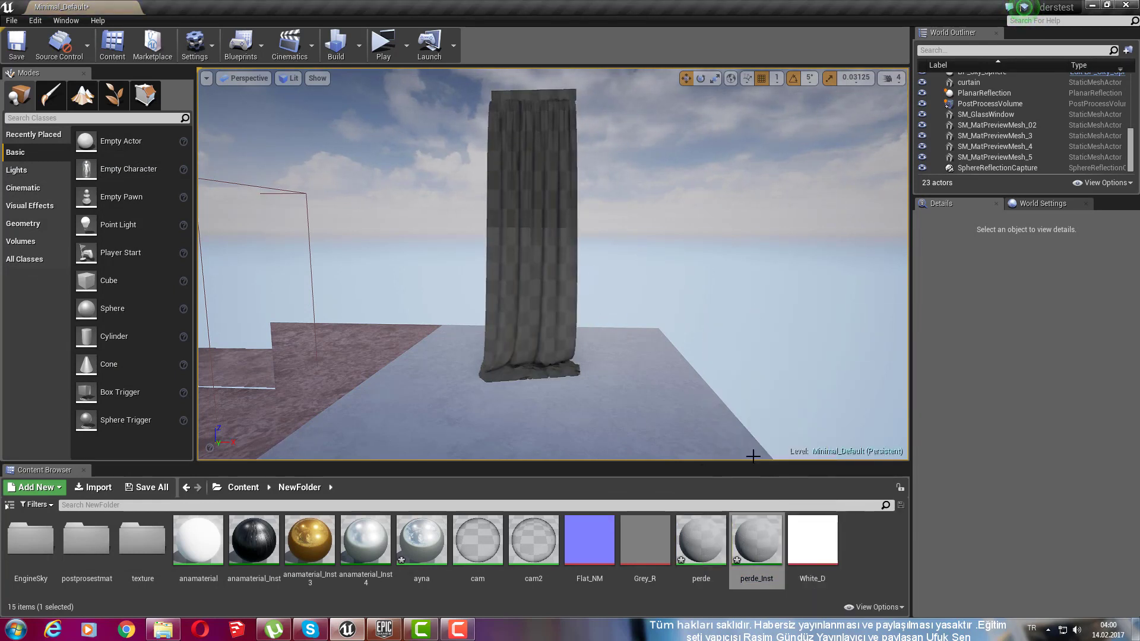
Step: Open the perde_Inst material instance and reopen the parent perde material for editing
double_click(739, 537)
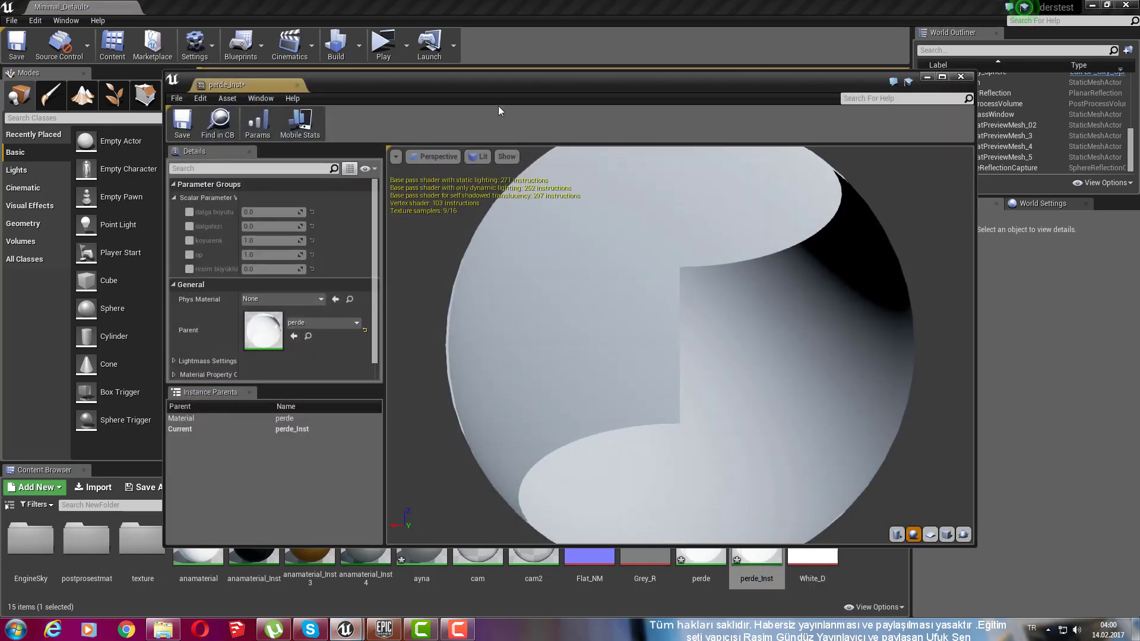
drag(544, 89, 415, 67)
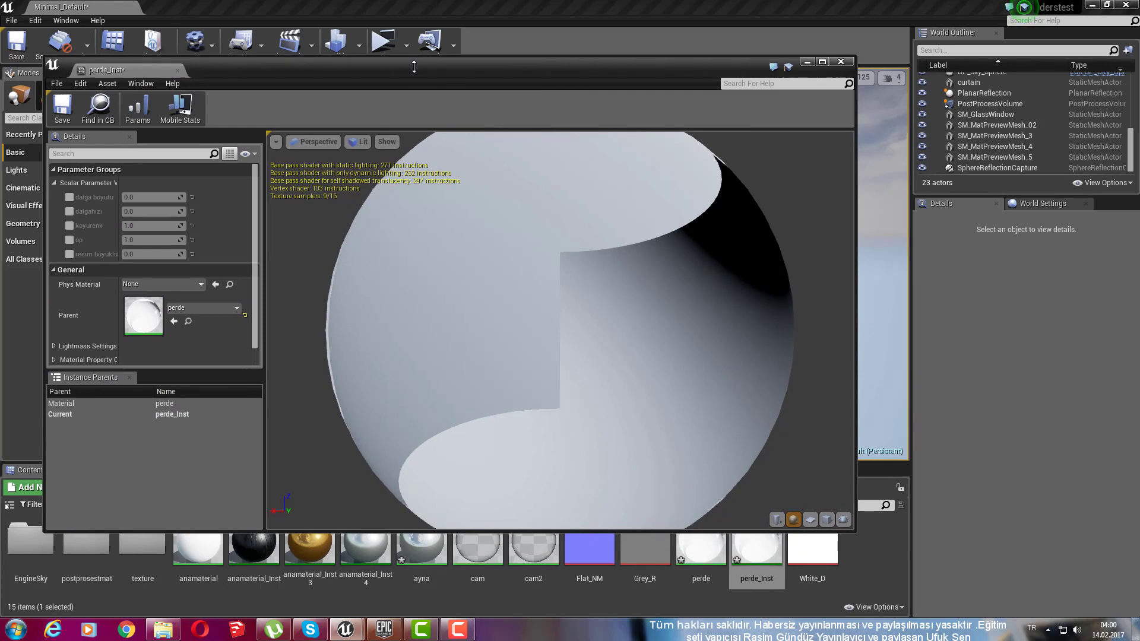
double_click(705, 561)
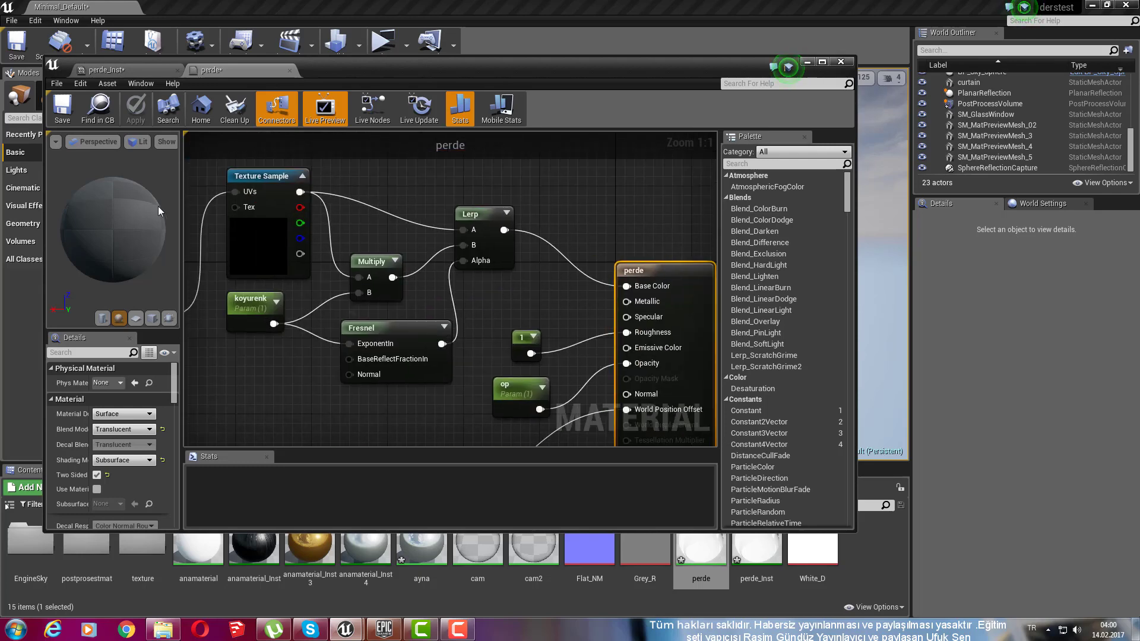
Step: Convert the Texture Sample node to a parameter and move it farther from the Lerp node
right_click(267, 224)
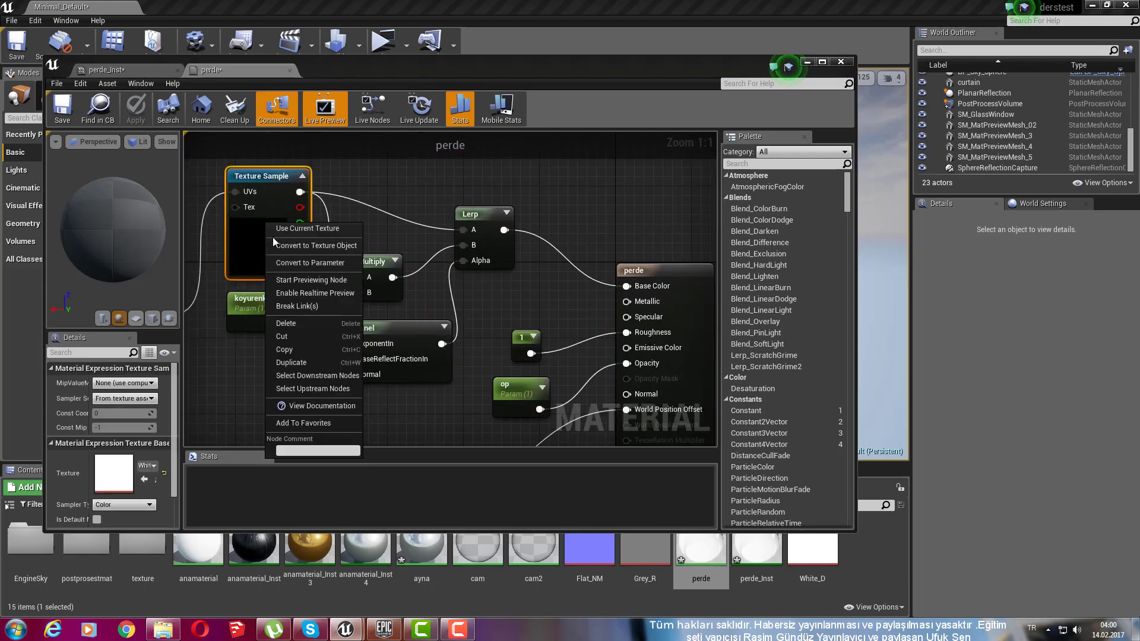
click(301, 265)
right_drag(465, 178, 578, 270)
drag(455, 273, 398, 244)
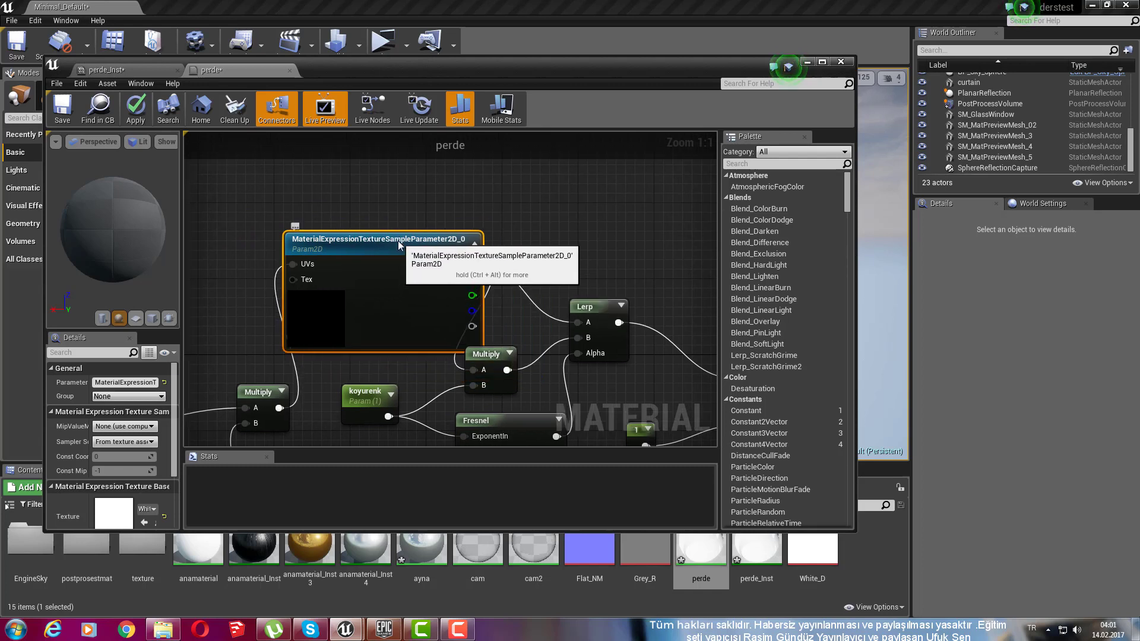
Step: Rename the texture sample parameter as texture
double_click(398, 243)
click(124, 382)
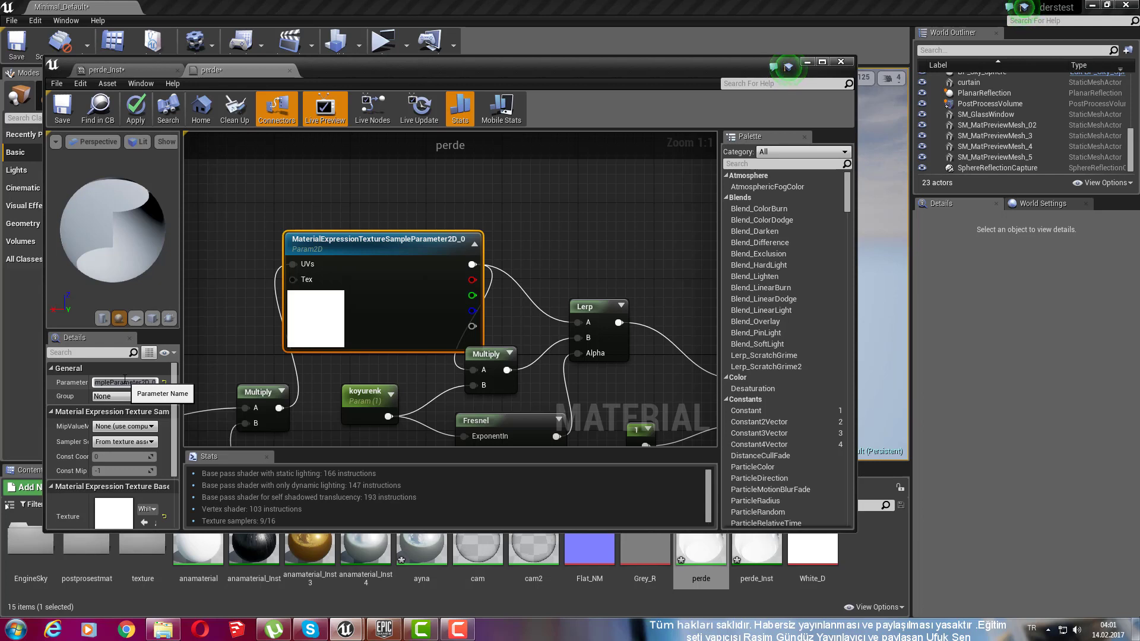
click(141, 383)
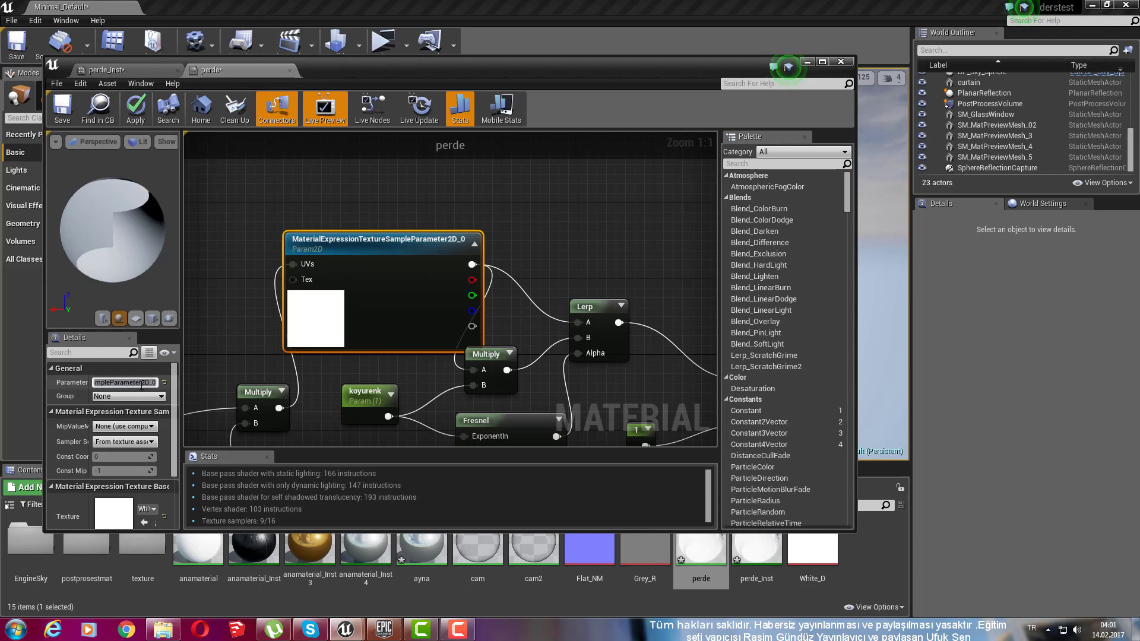
text(texture)
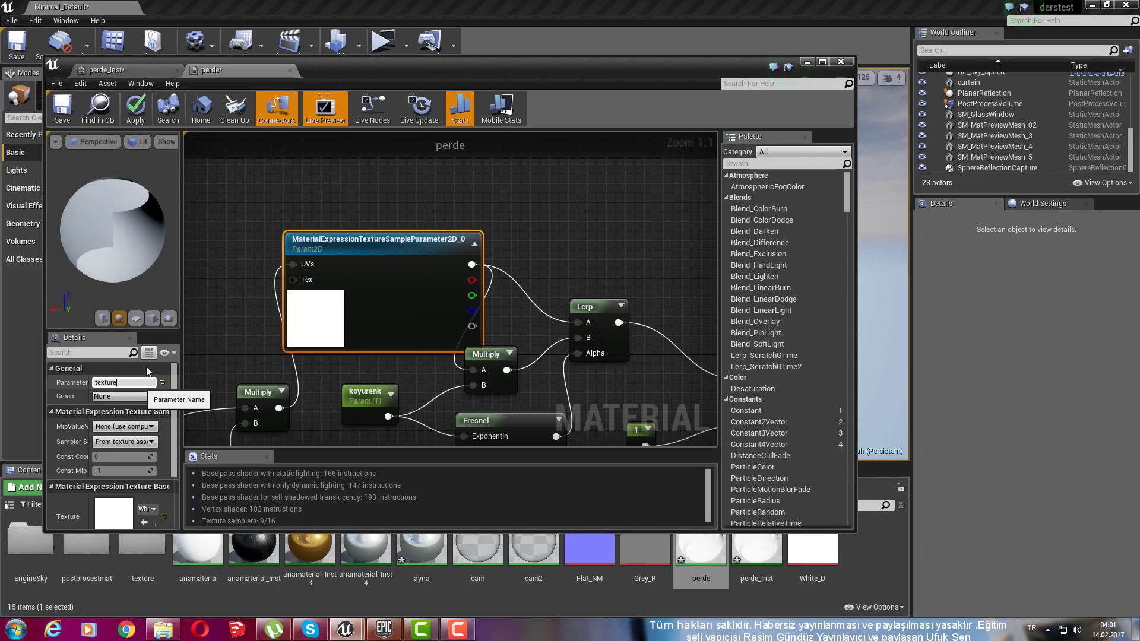
click(342, 204)
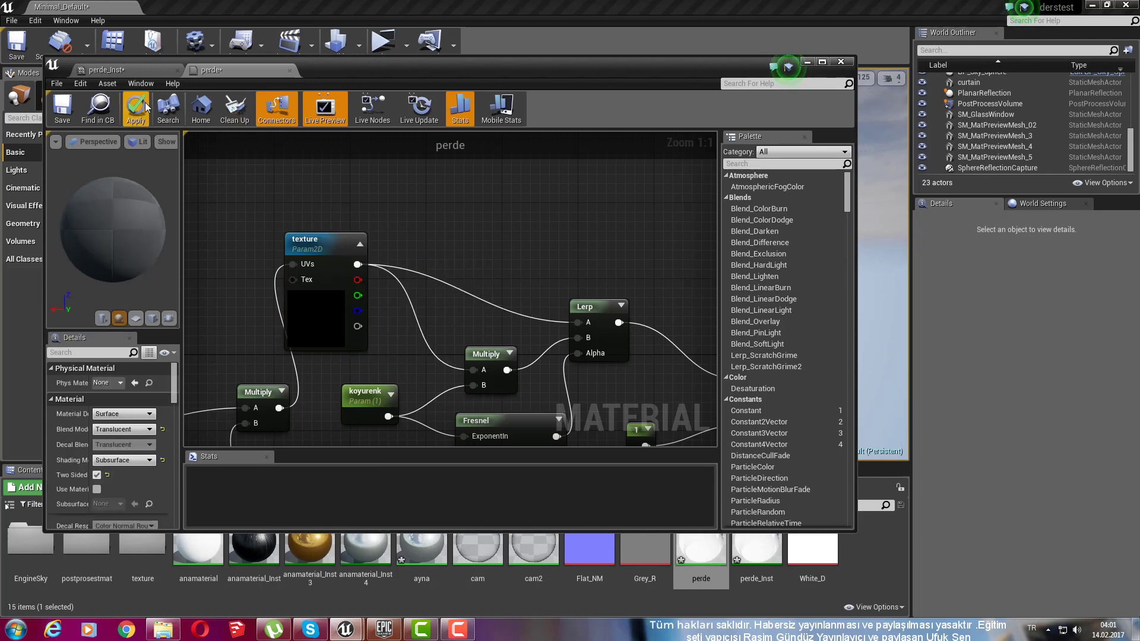
Step: Apply the changes to the perde material and return to the perde_Inst material instance
key(Return)
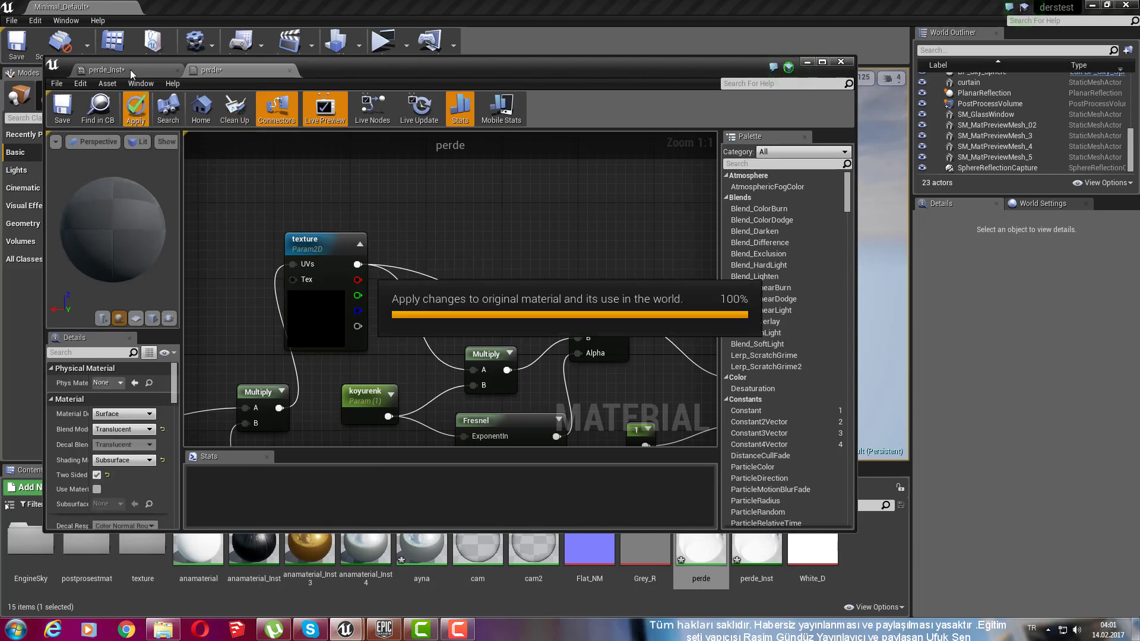
click(123, 70)
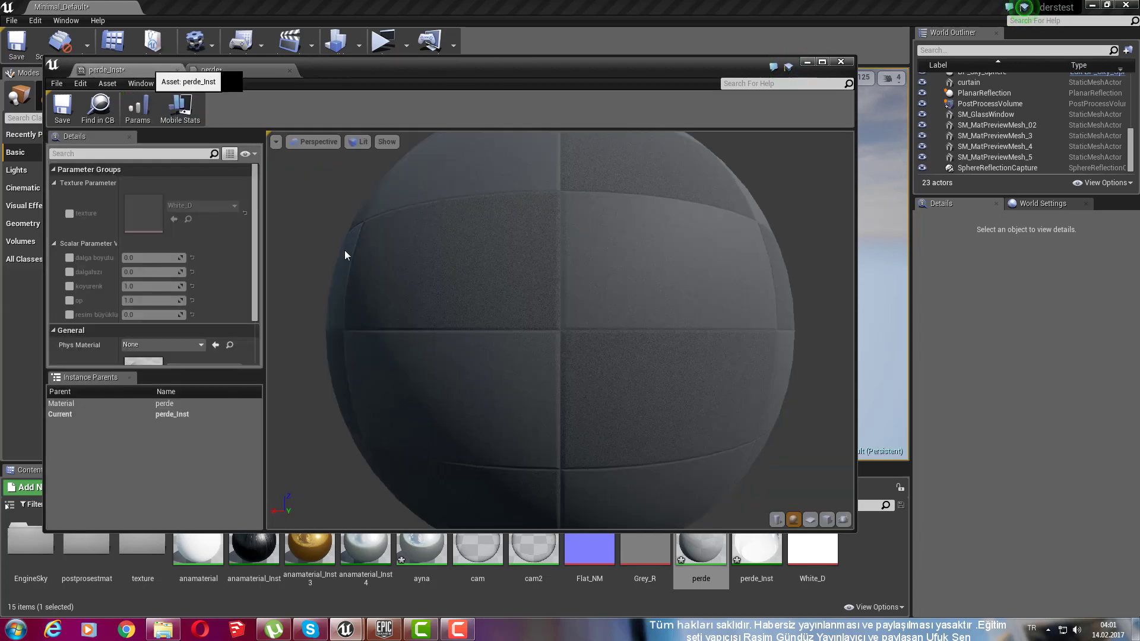
Step: Move the perde_Inst editor window clear of the curtain in the level and enable all five scalar parameter overrides
drag(376, 65, 1019, 117)
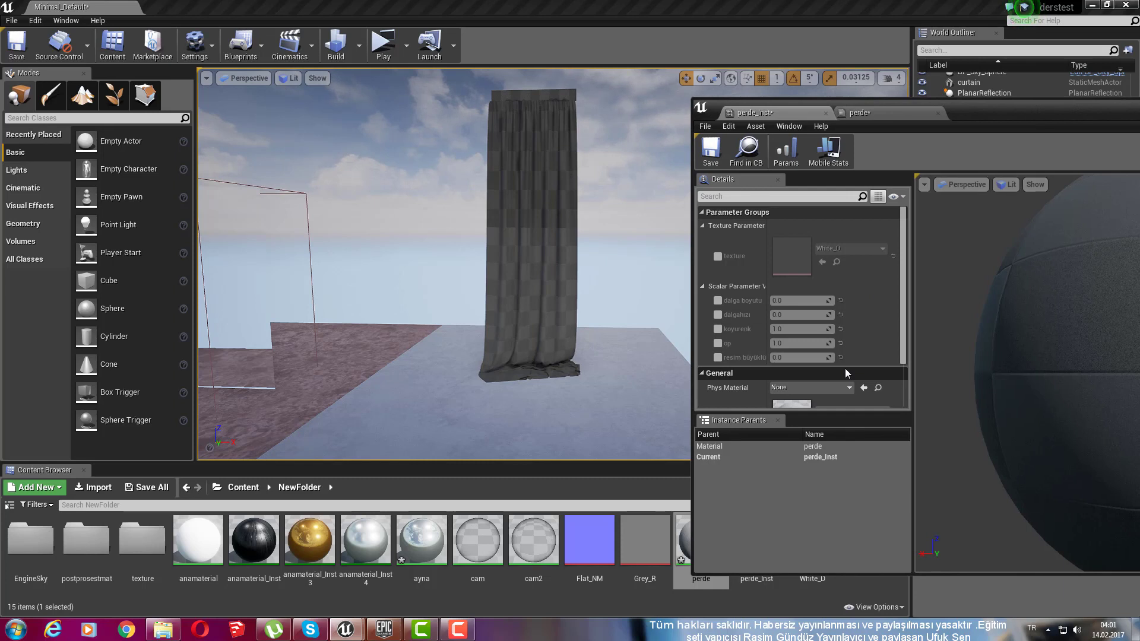
click(716, 343)
click(717, 358)
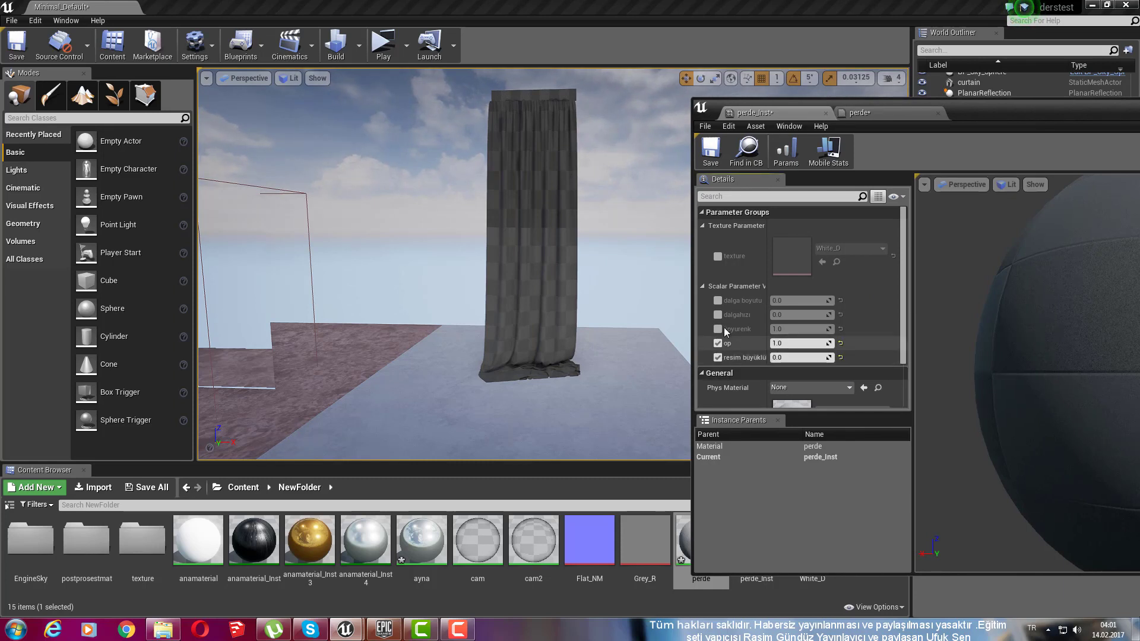
click(718, 329)
click(718, 315)
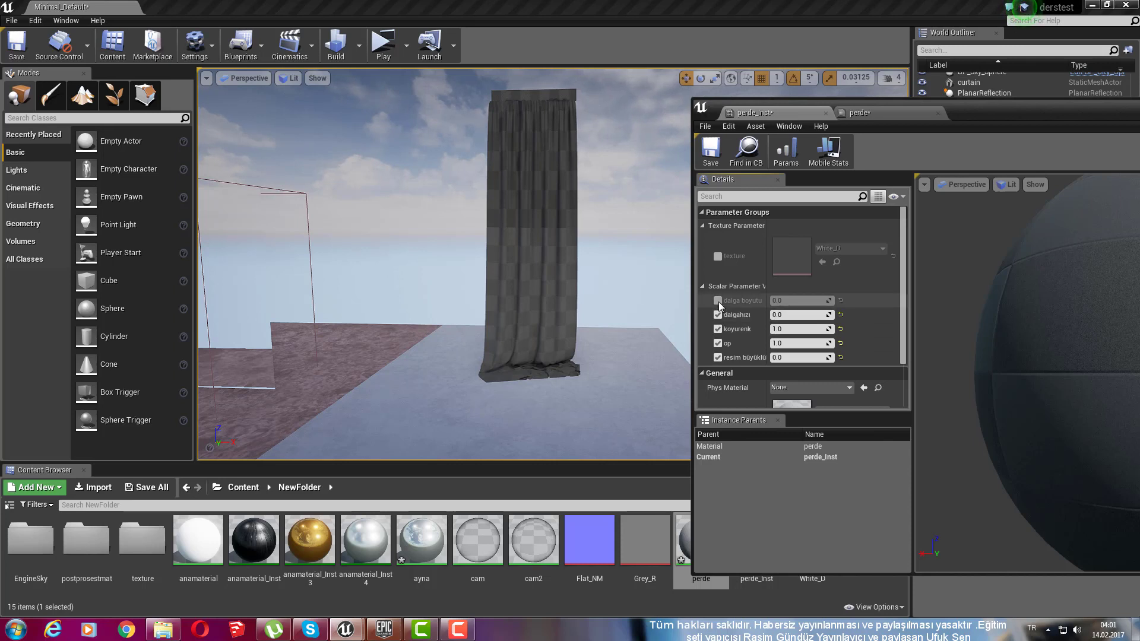
click(717, 300)
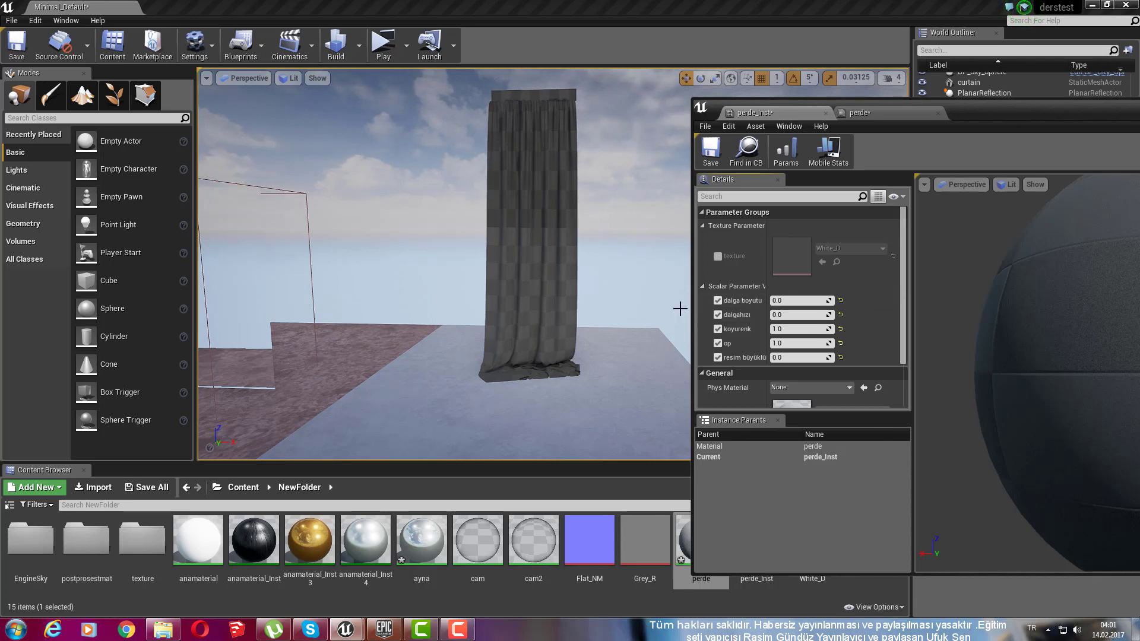
Step: Lower the op parameter of perde_Inst to about 0.706 to make the curtain more transparent
middle_drag(523, 248, 584, 267)
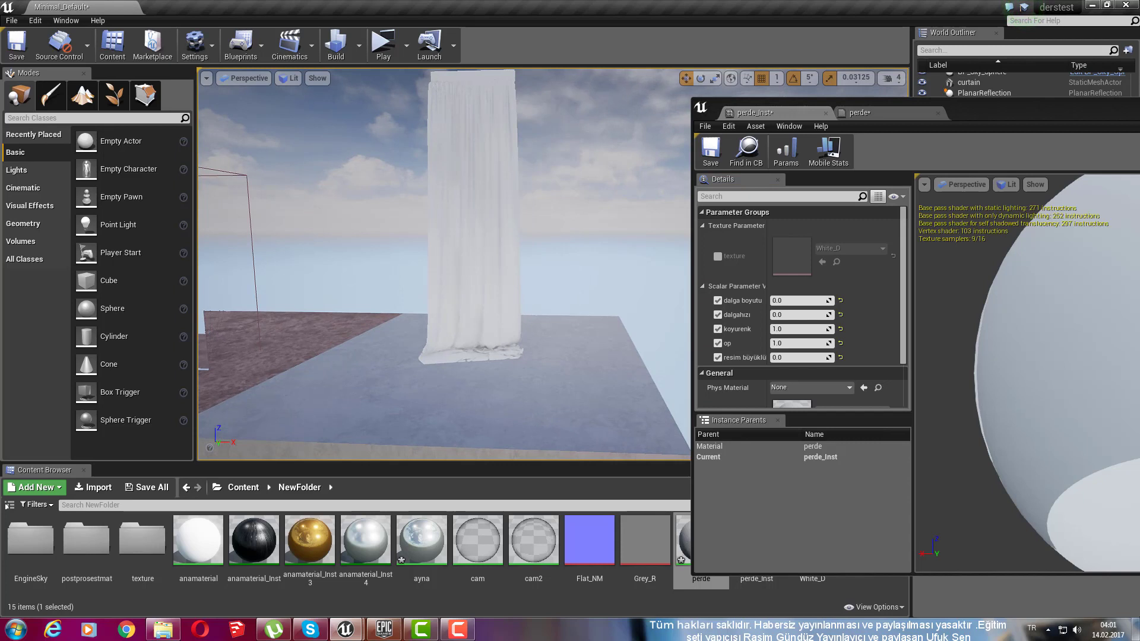
click(801, 344)
mouse_move(801, 343)
mouse_down()
mouse_move(772, 343)
mouse_move(784, 343)
mouse_up()
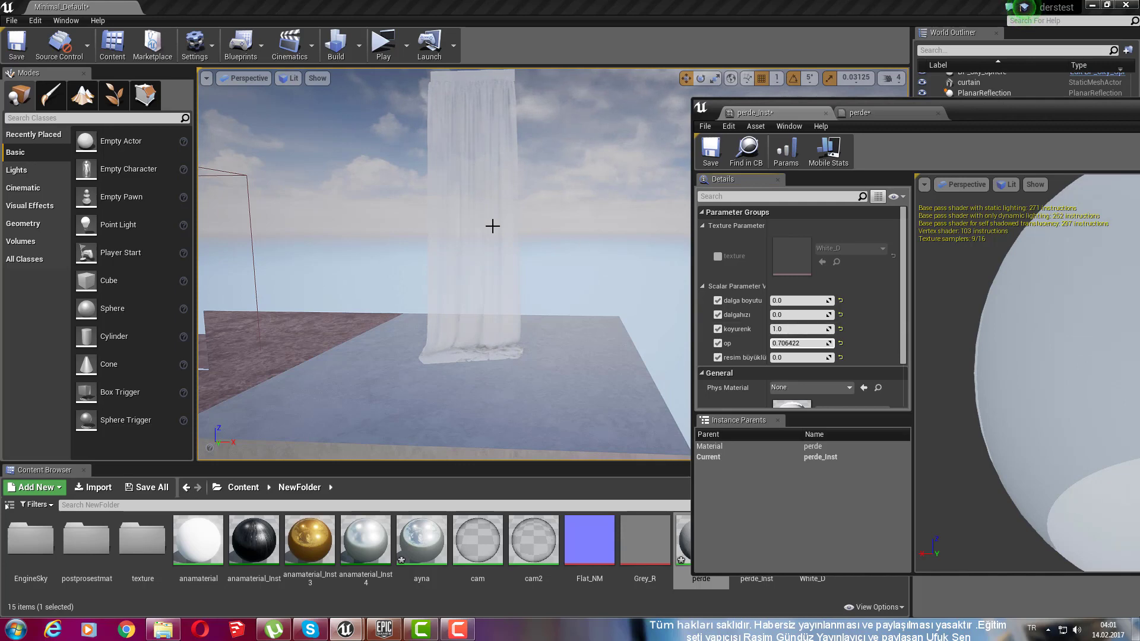
Step: Set koyurenk to about 0.158 and op to about 0.679 in the perde_Inst scalar parameters
scroll(493, 226, up, 2)
right_drag(515, 284, 455, 292)
middle_drag(558, 280, 597, 297)
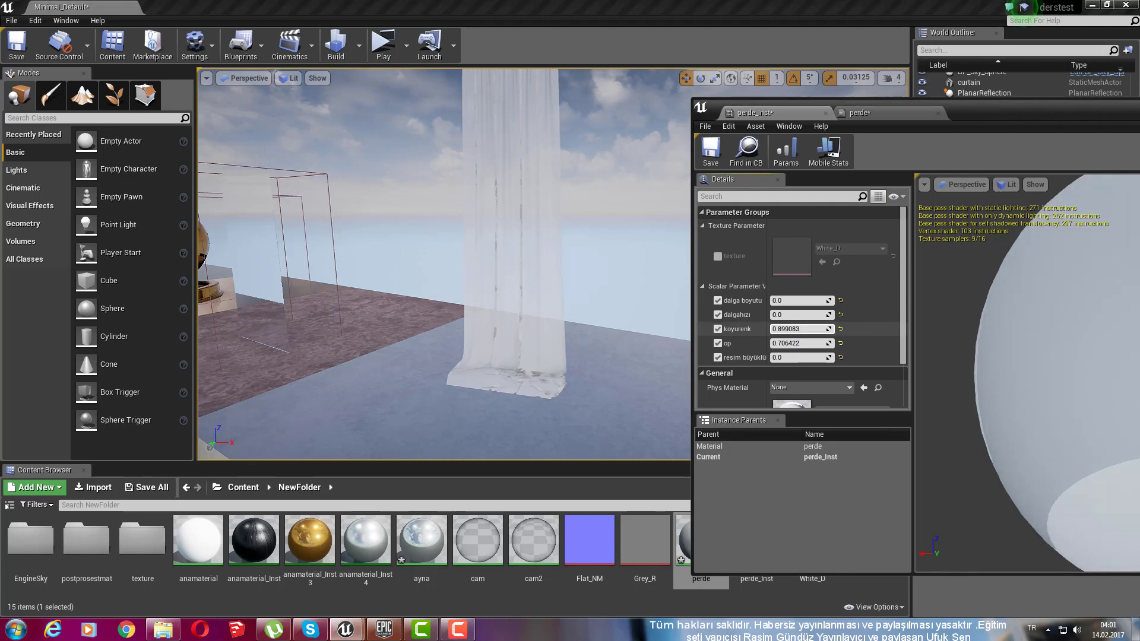
drag(802, 329, 778, 329)
right_drag(406, 332, 421, 324)
right_drag(487, 339, 499, 353)
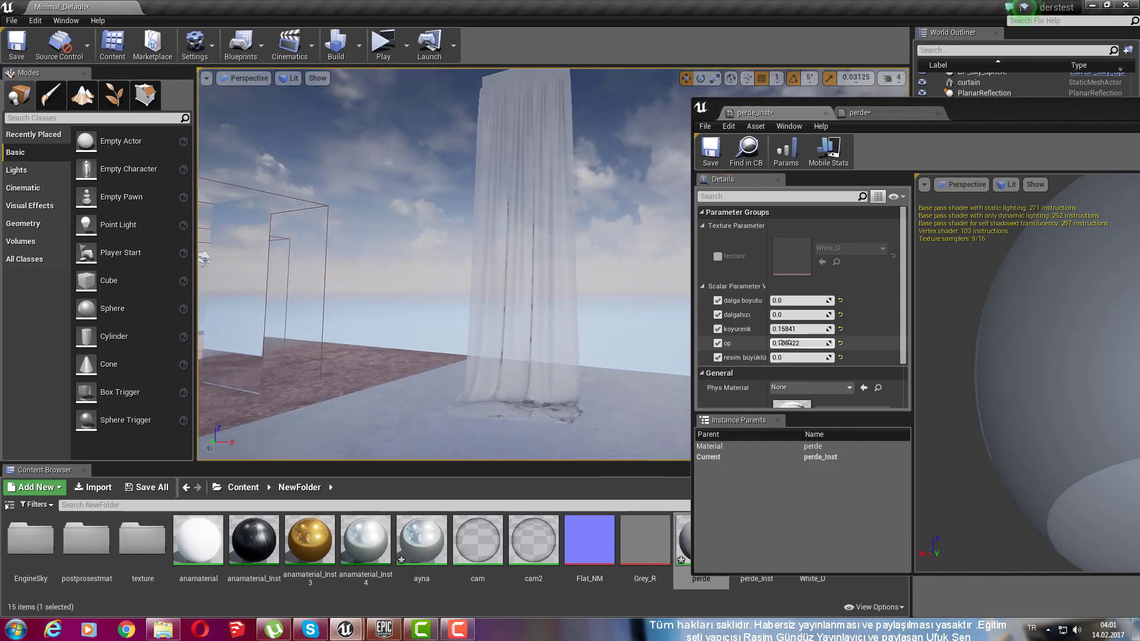
mouse_move(792, 343)
mouse_down()
mouse_move(782, 343)
mouse_move(794, 343)
mouse_up()
Step: Examine the curtain up close, then set dalga boyutu to about 1.994 and dalgahızı to about 0.752
right_drag(500, 275, 500, 309)
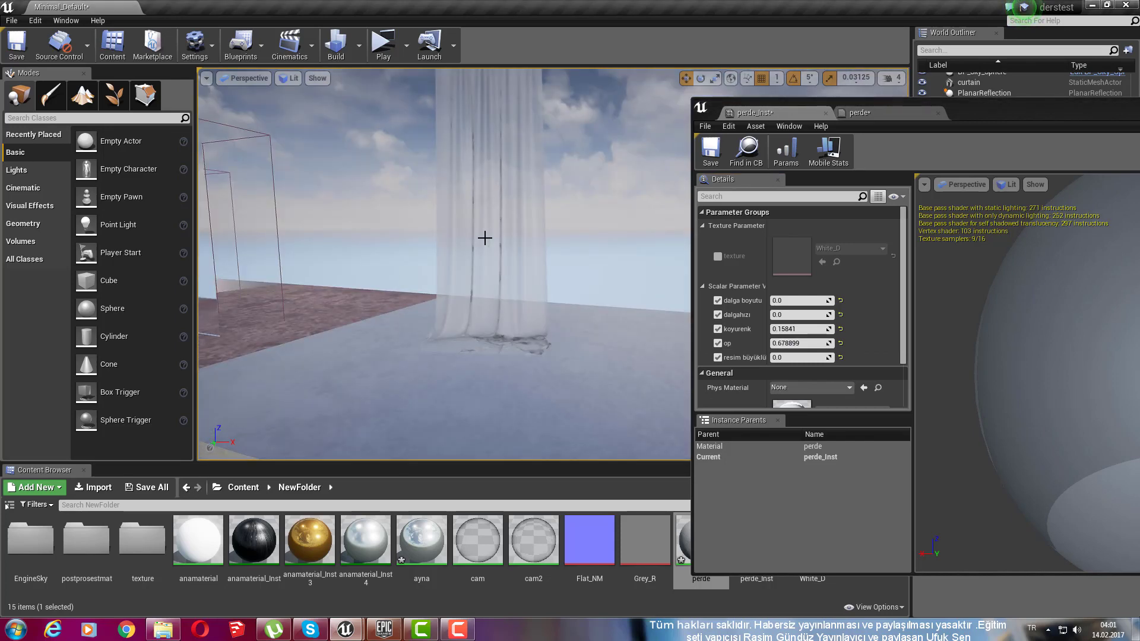
scroll(480, 246, up, 3)
right_drag(478, 265, 431, 247)
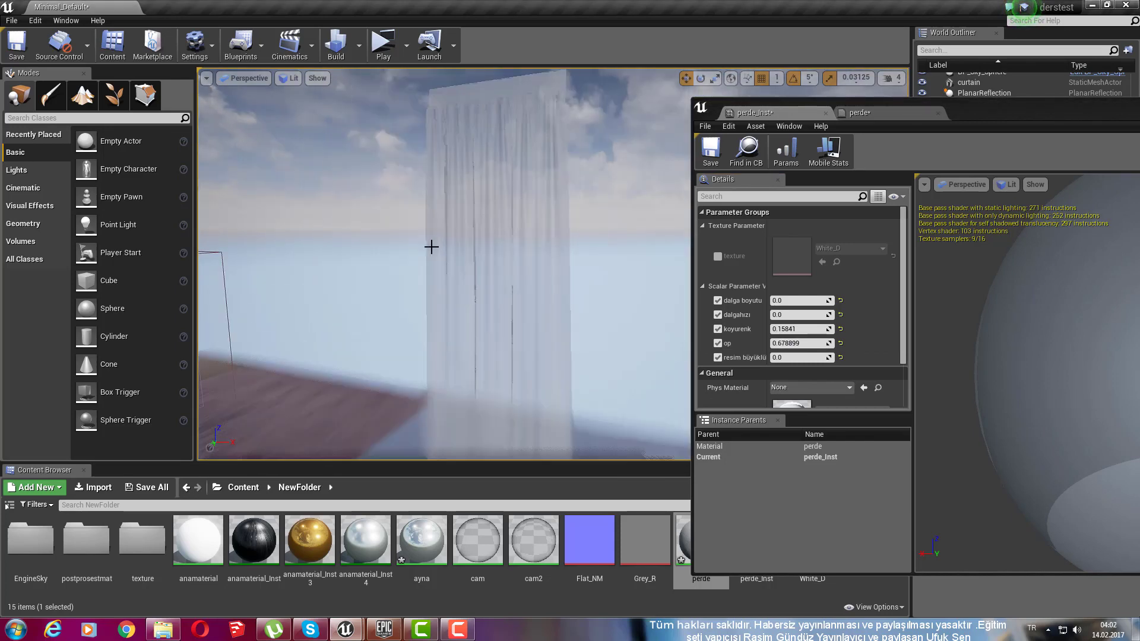
middle_drag(477, 274, 493, 321)
scroll(483, 280, down, 3)
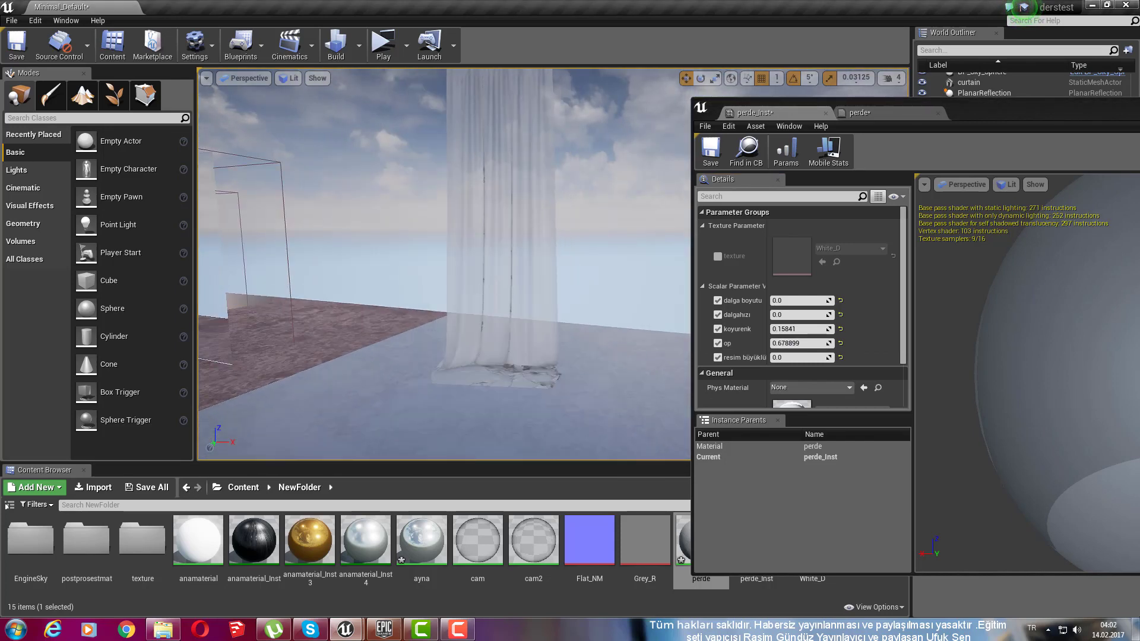
right_drag(501, 295, 502, 261)
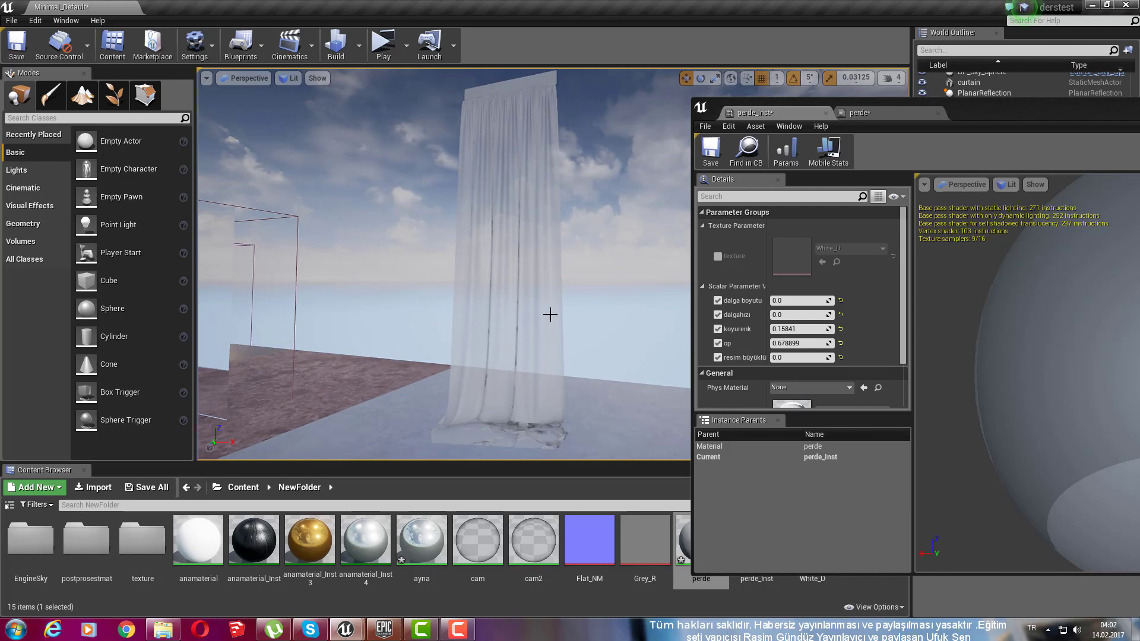
drag(782, 302, 843, 315)
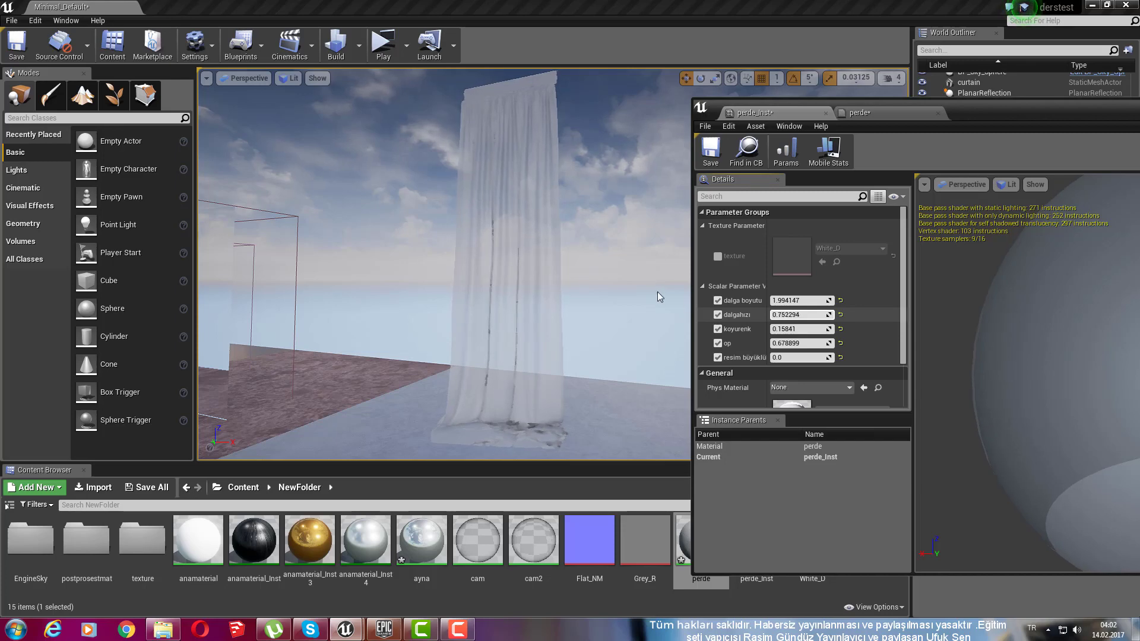
Step: Check the curtain's waves from nearby and reduce dalga boyutu to 0.5934 and dalgahızı to about 0.505
scroll(541, 225, up, 3)
mouse_move(558, 226)
right_down()
mouse_move(511, 285)
mouse_move(564, 190)
mouse_move(554, 219)
right_up()
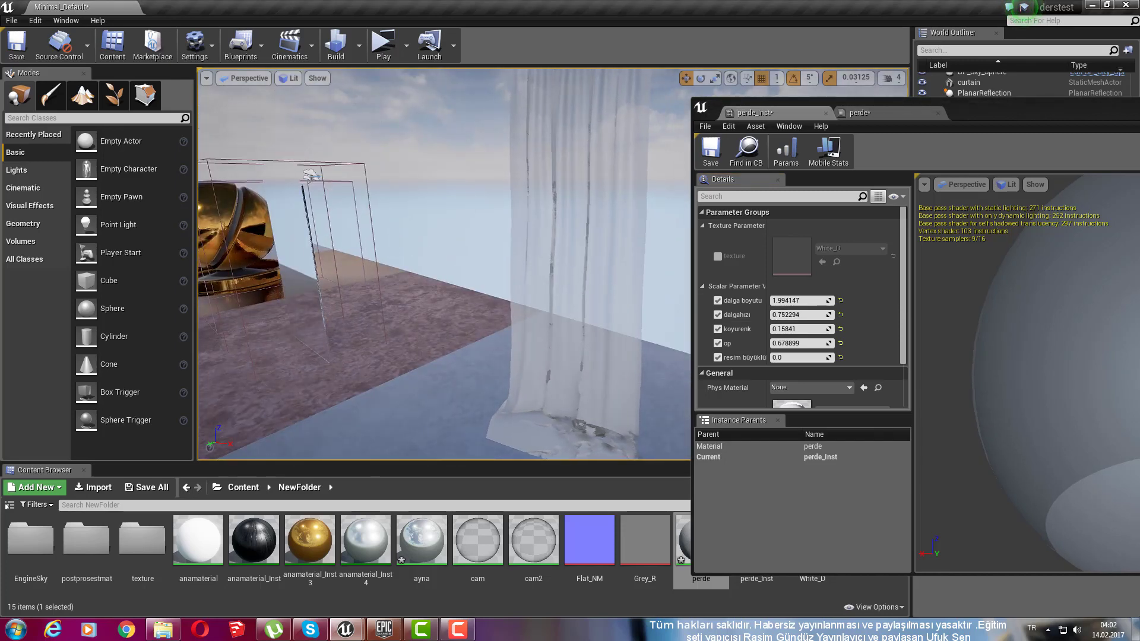
drag(561, 218, 483, 246)
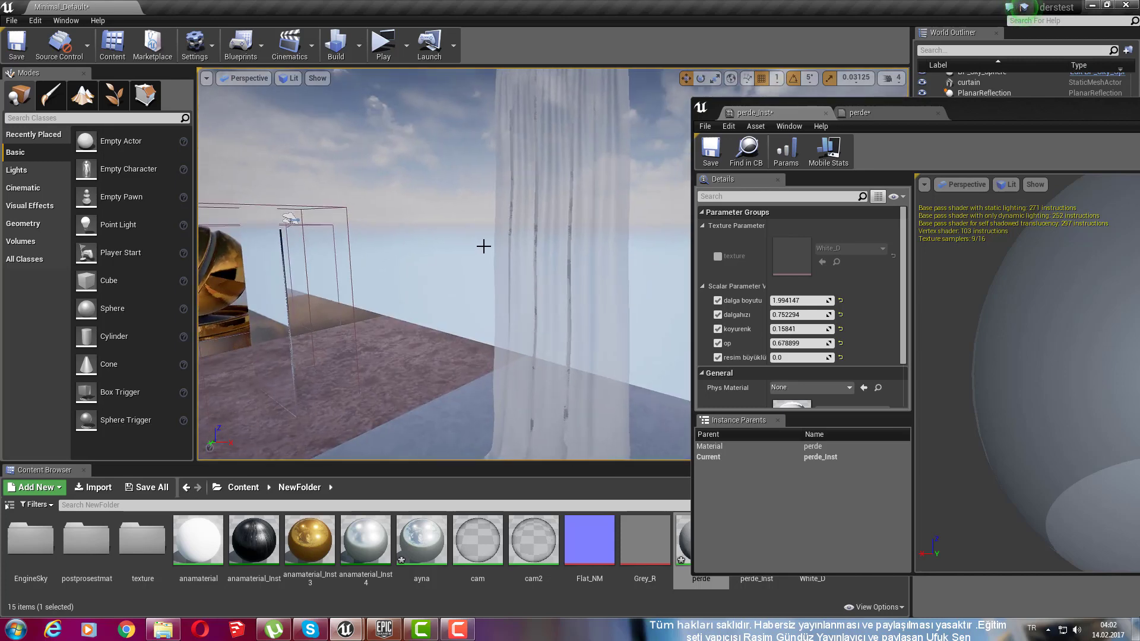
scroll(522, 251, down, 2)
scroll(639, 249, up, 1)
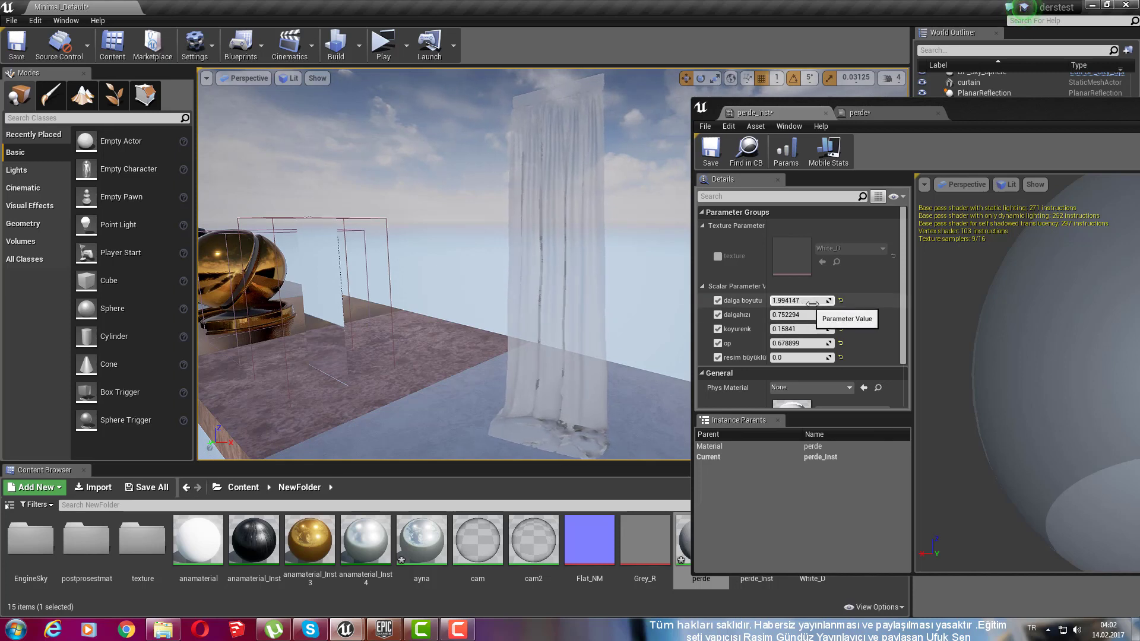
drag(812, 314, 701, 285)
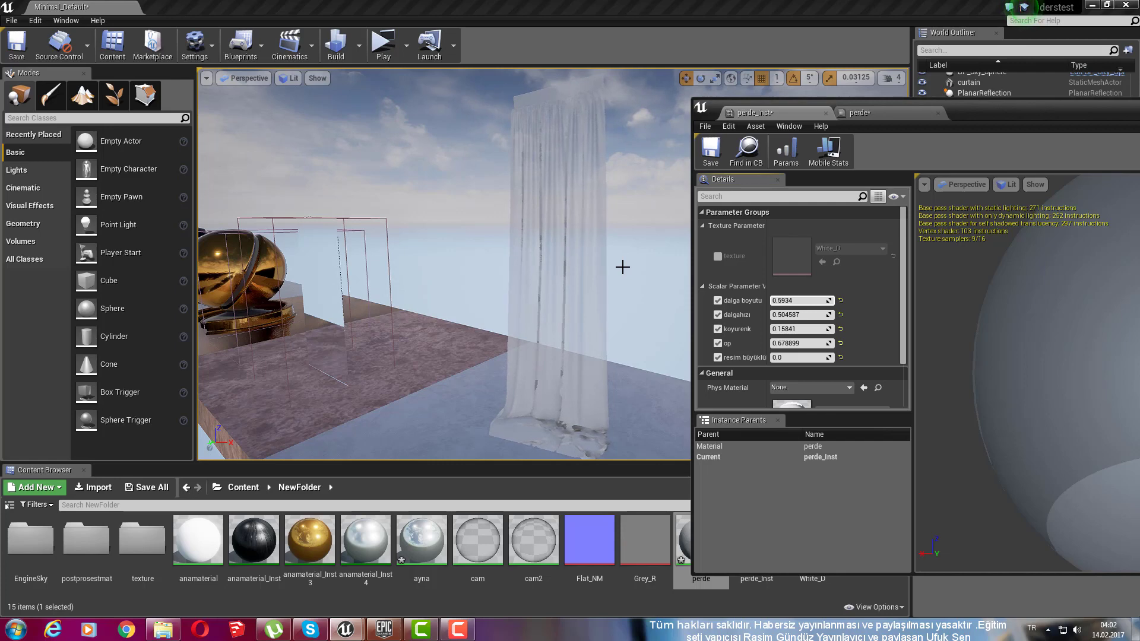
Step: Build the level, including its lighting, with the translucent curtain in place
middle_drag(577, 237, 560, 262)
right_drag(560, 262, 560, 231)
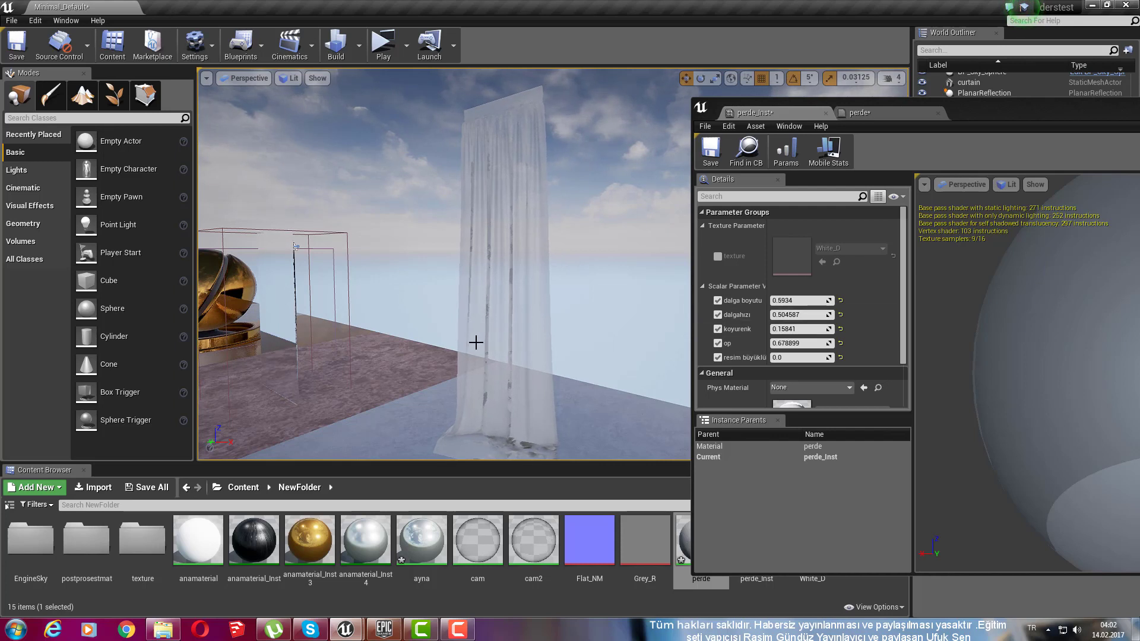
click(343, 48)
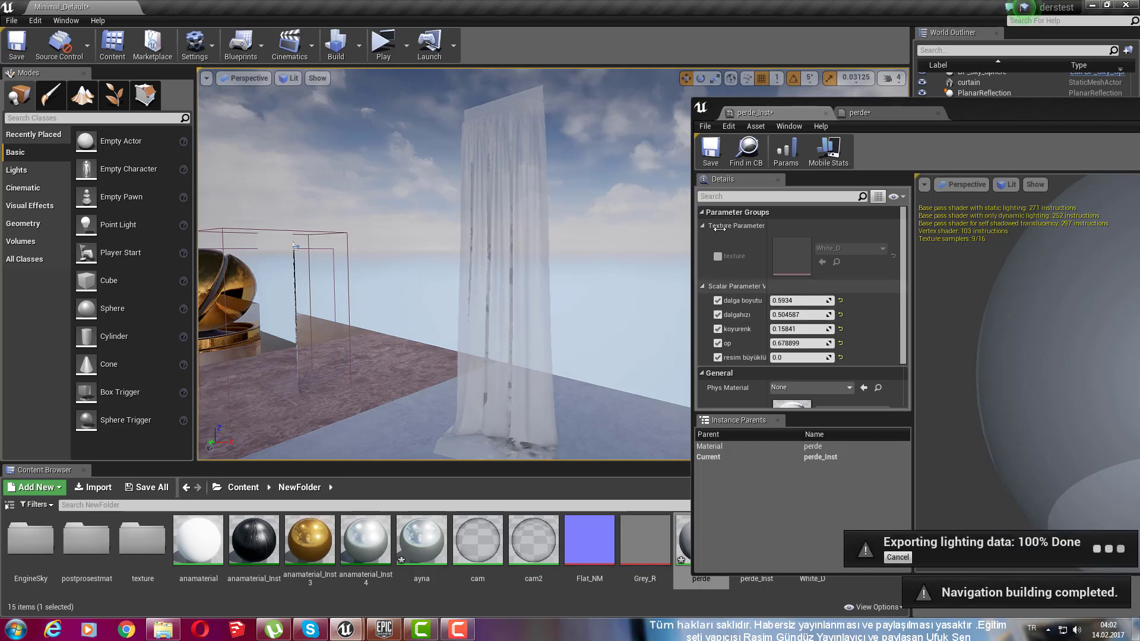
Step: Enable the texture parameter override in perde_Inst and assign it Wood_R from the texture folder
click(718, 256)
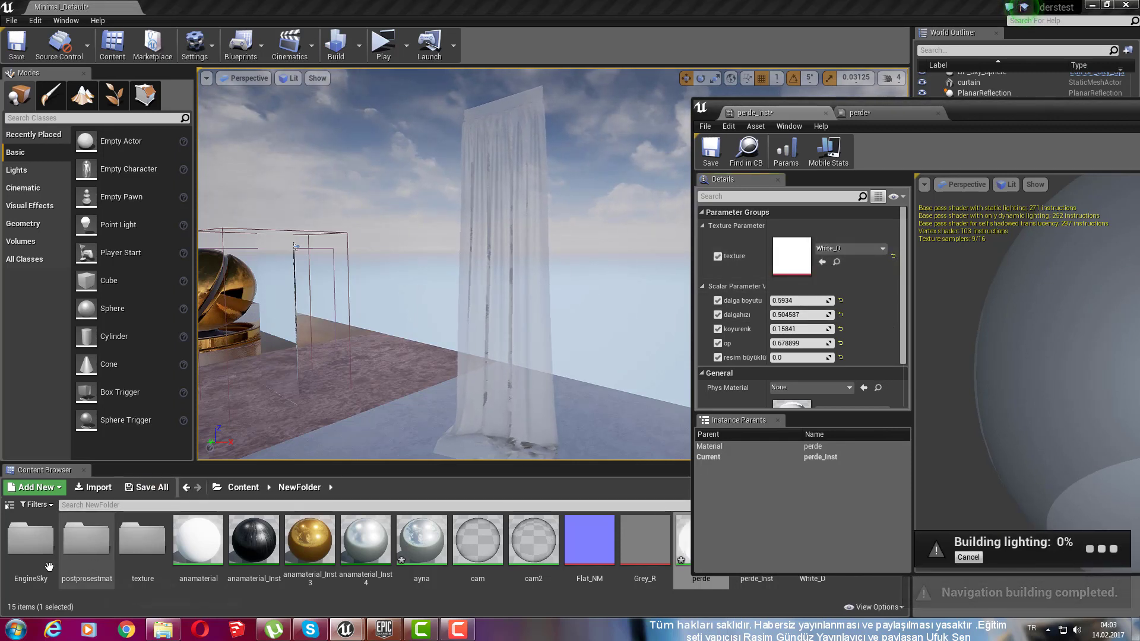
double_click(142, 540)
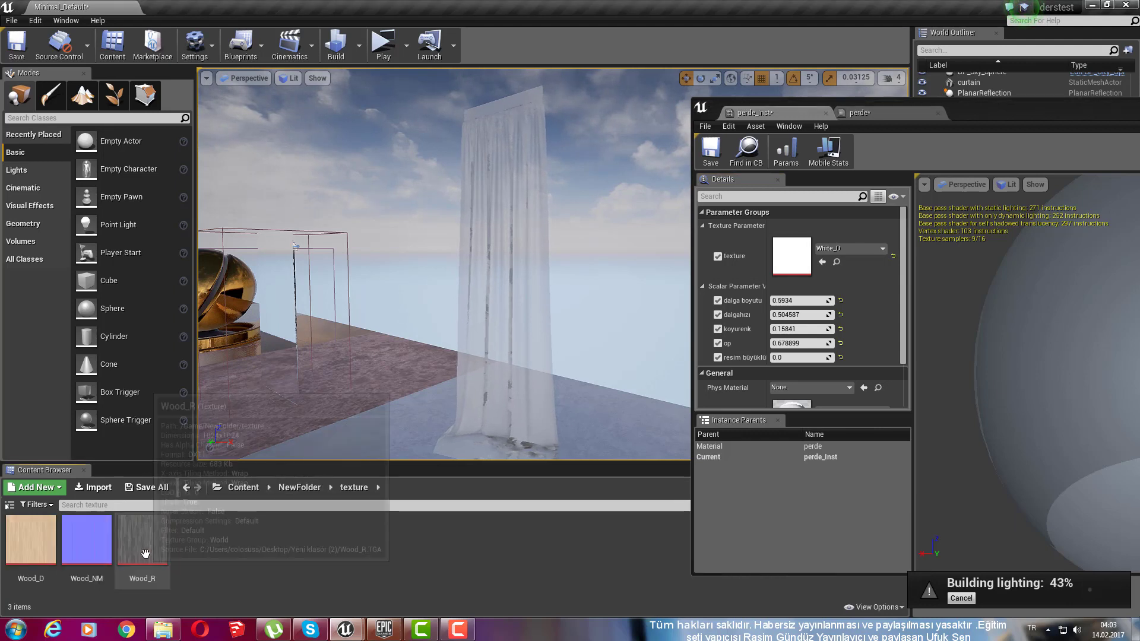
drag(143, 540, 791, 257)
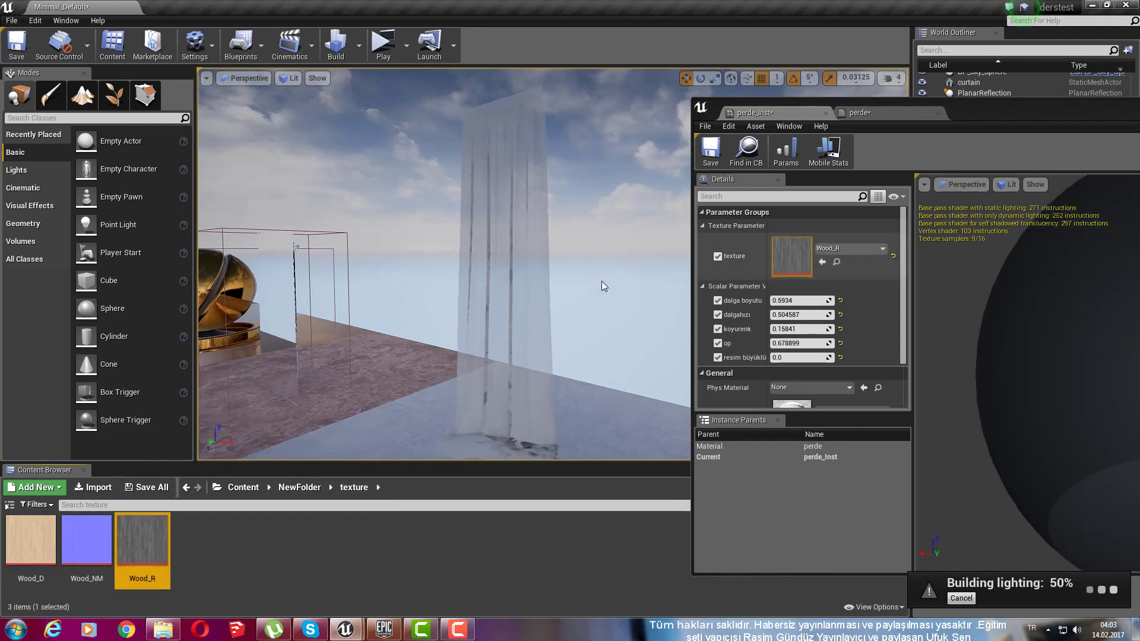
Step: Set op to about 0.670 and raise koyurenk to about 149.43, then inspect the brightened curtain from several angles
mouse_move(801, 347)
mouse_down()
mouse_move(772, 345)
mouse_move(822, 343)
mouse_move(798, 334)
mouse_up()
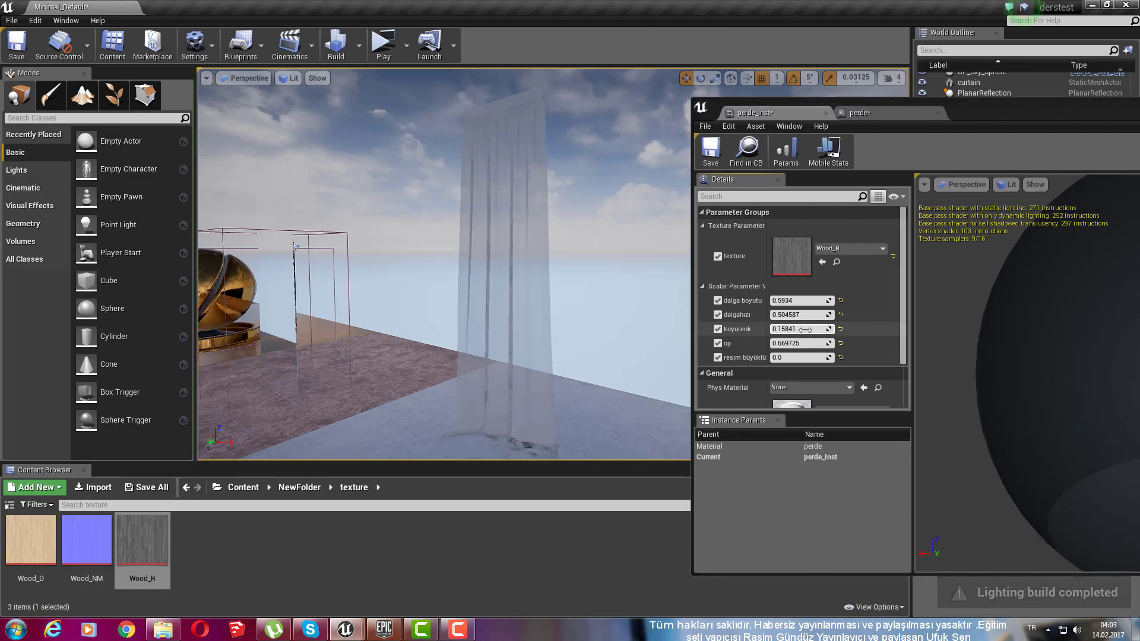
drag(806, 331, 843, 330)
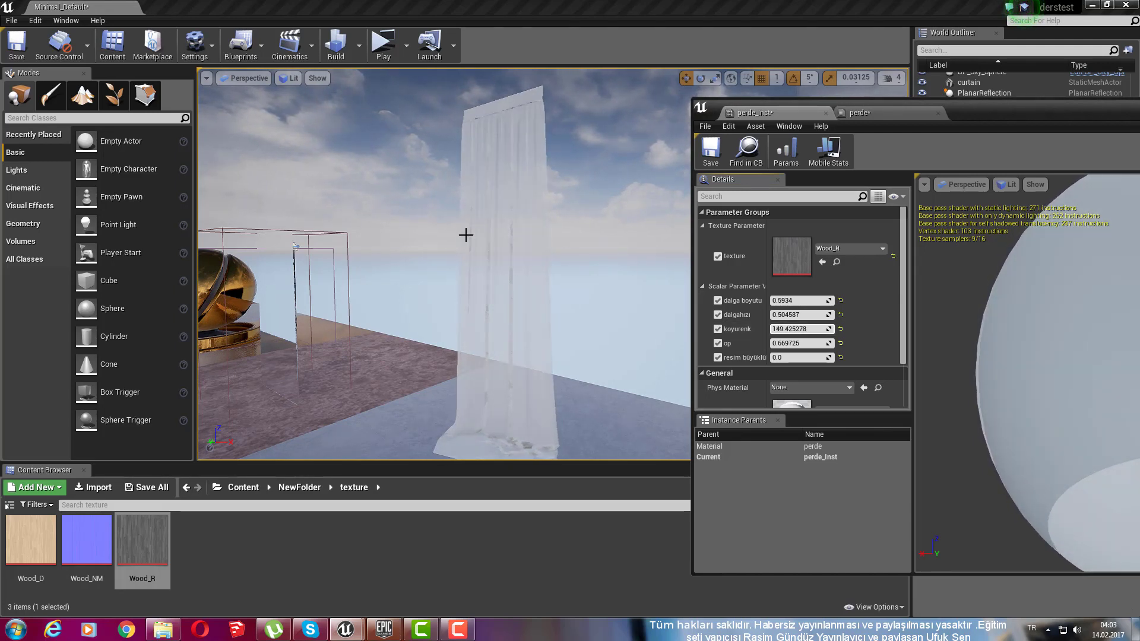
mouse_move(466, 234)
right_down()
mouse_move(415, 234)
mouse_move(475, 234)
mouse_move(475, 246)
right_up()
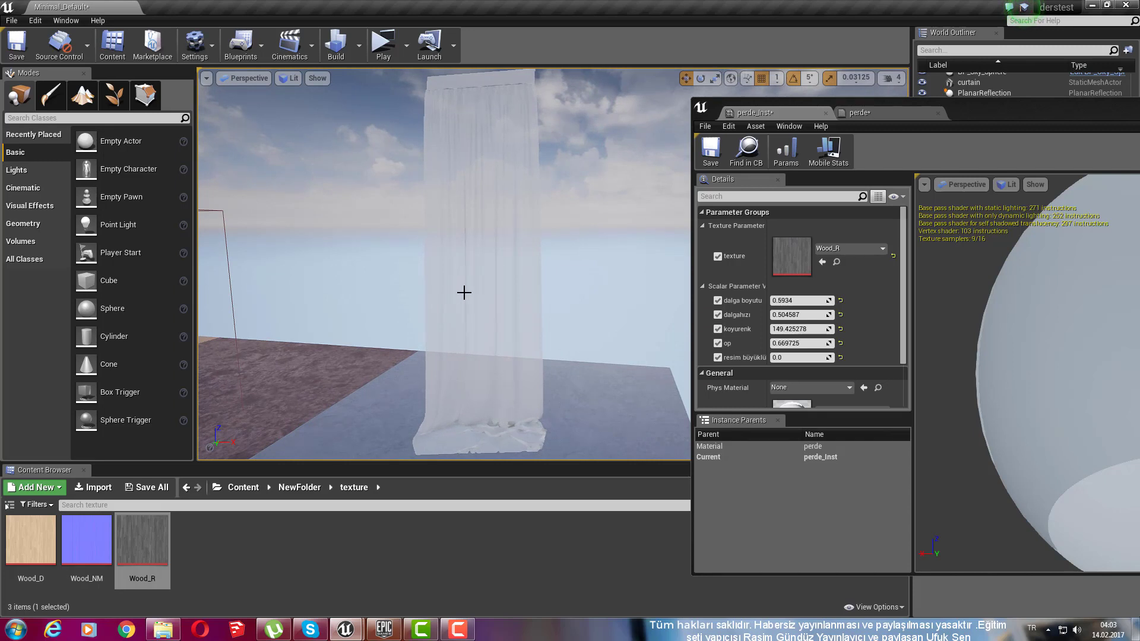
drag(464, 292, 438, 206)
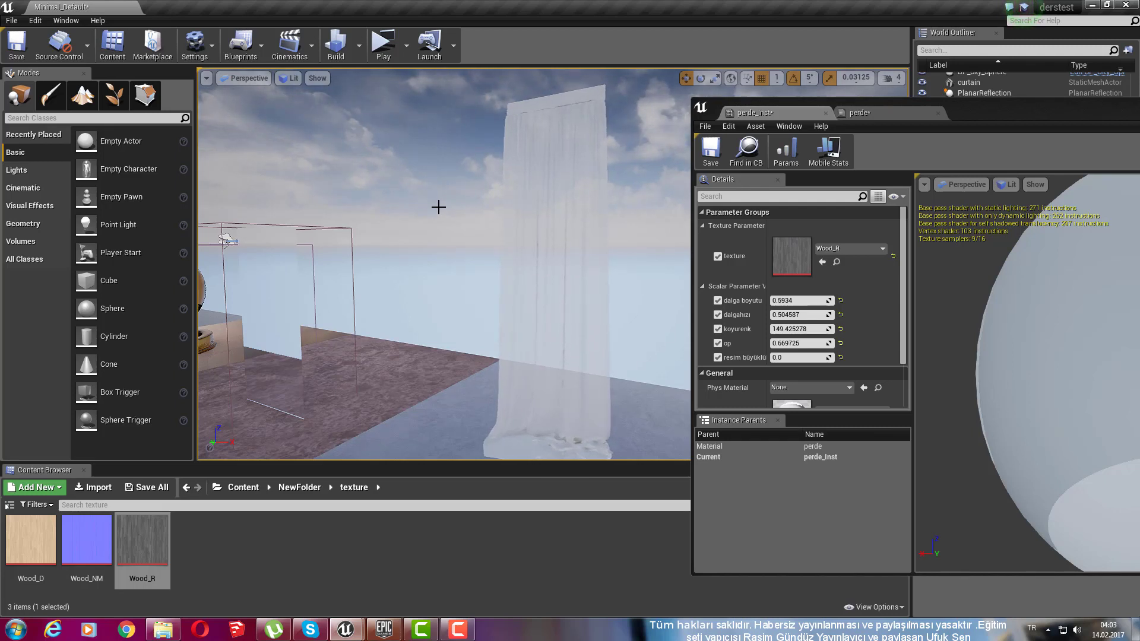
click(457, 630)
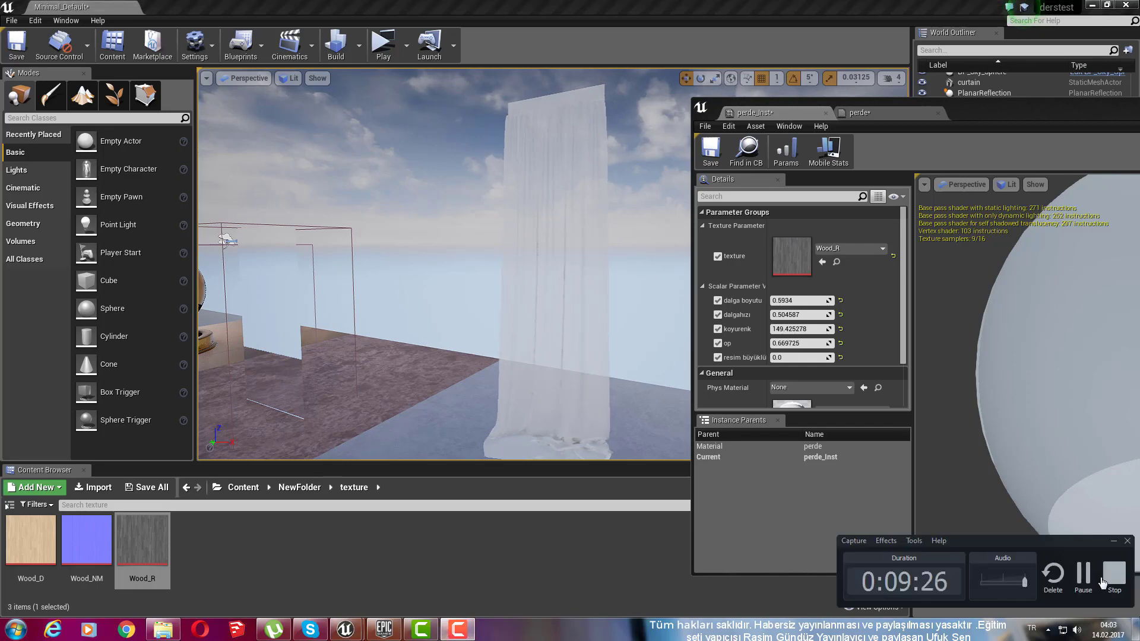